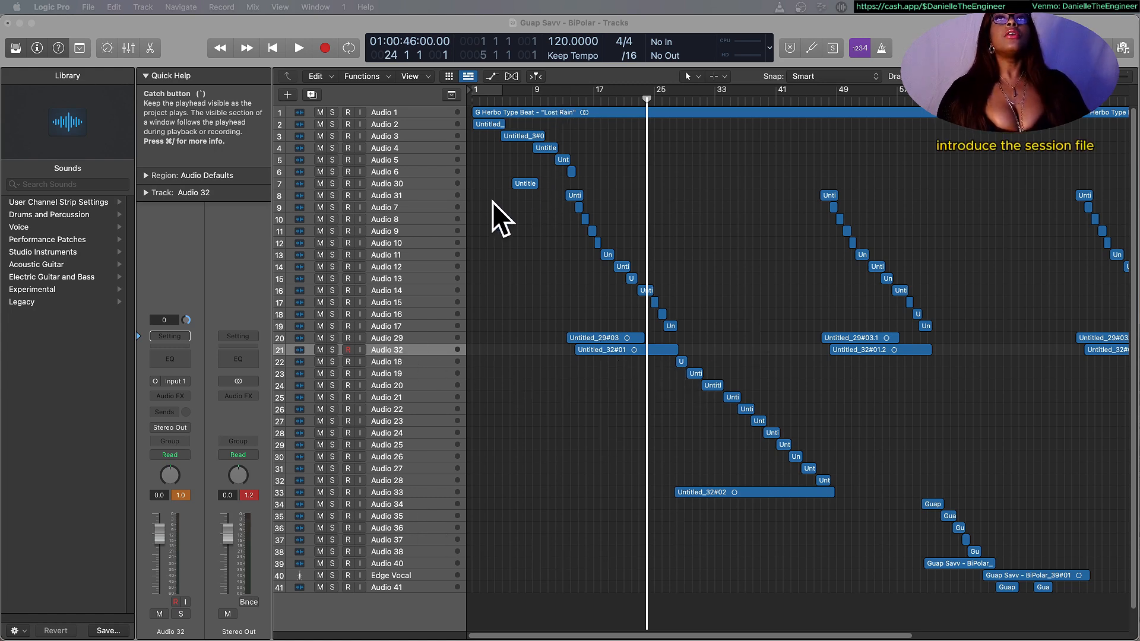
Review all 41 tracks and their regions in the session from the beat down to the last vocal track.
key("super+Down")
key("super+Down")
key("super+Down")
key("super+Down")
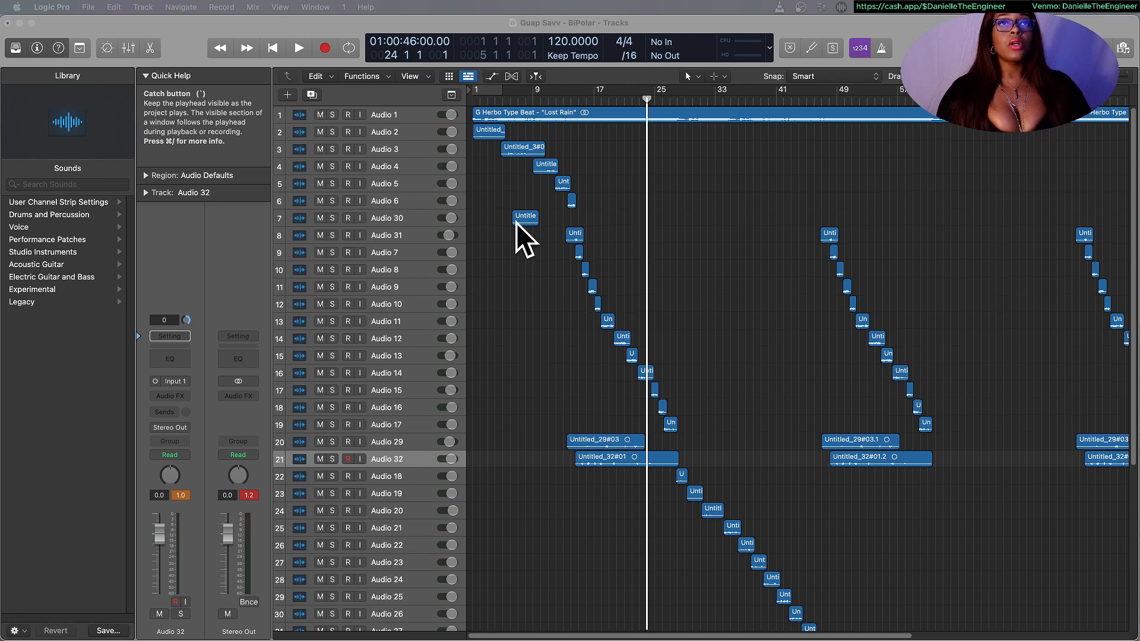
scroll(517, 229, "down", 5)
scroll(517, 234, "down", 2)
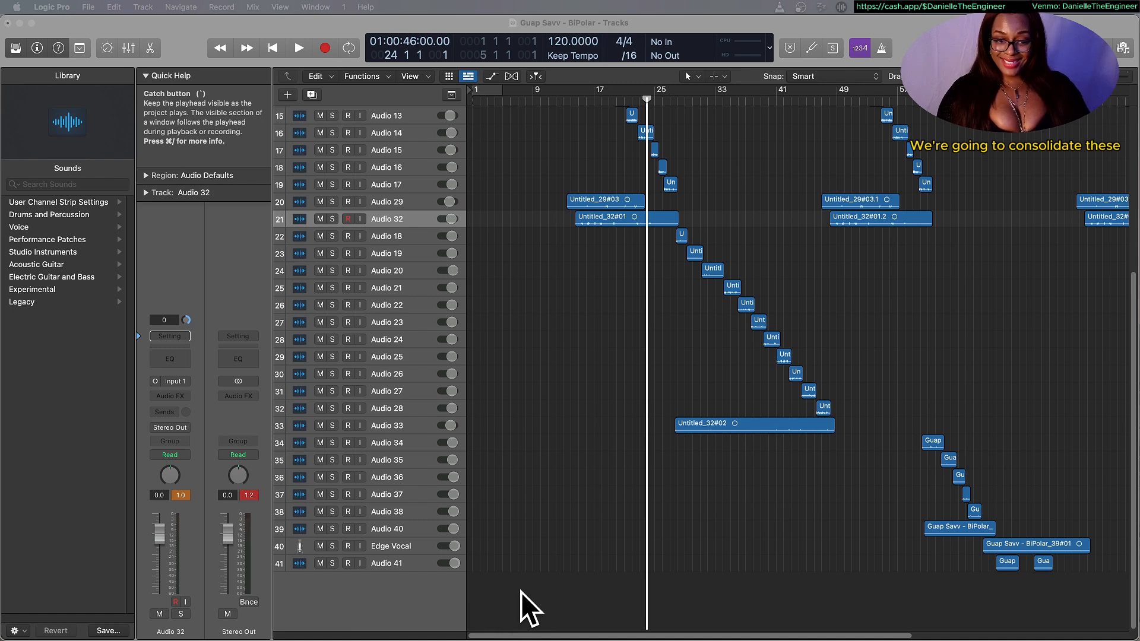
scroll(512, 595, "up", 5)
scroll(513, 578, "down", 5)
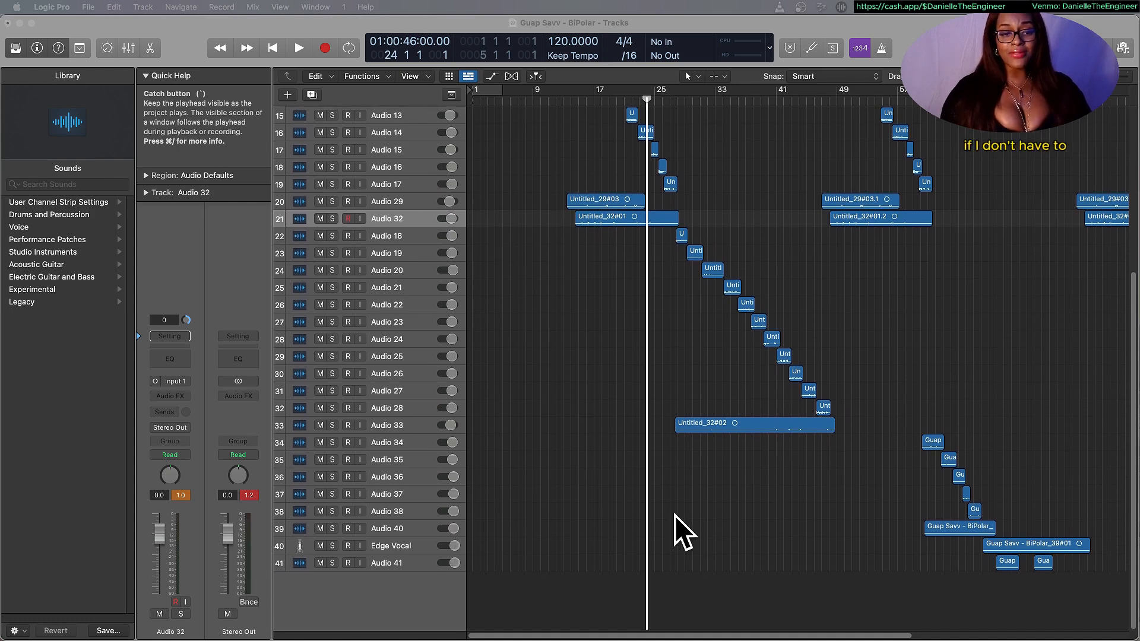
scroll(484, 473, "up", 1)
scroll(484, 475, "up", 6)
scroll(483, 475, "down", 5)
scroll(484, 476, "up", 5)
scroll(484, 475, "down", 8)
scroll(483, 475, "down", 2)
scroll(483, 474, "up", 8)
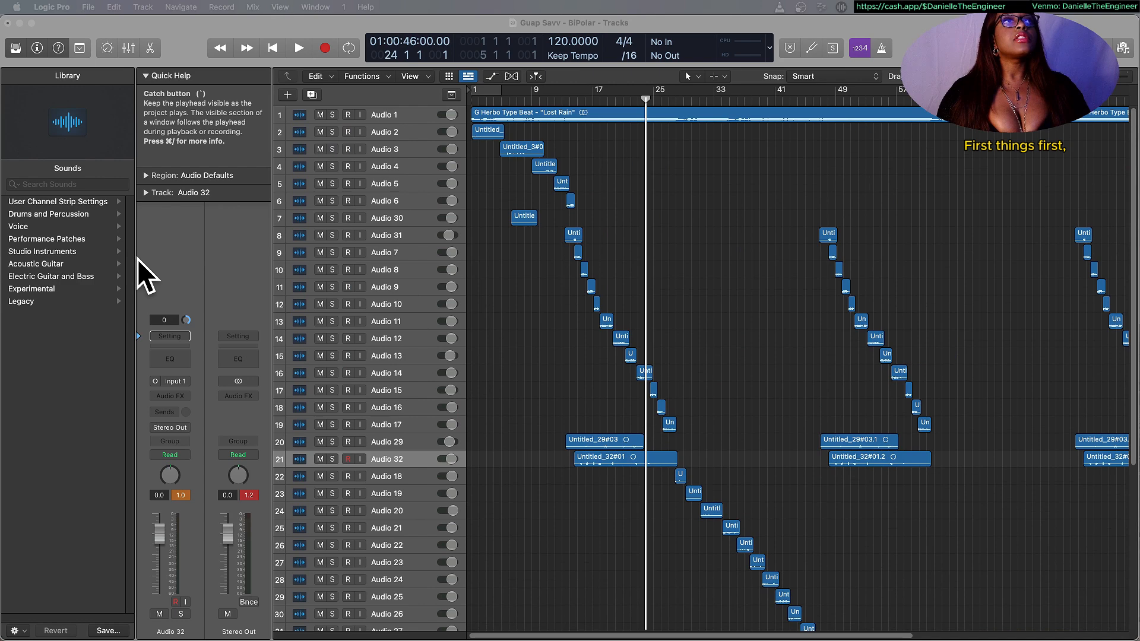
Hide the Library and inspect the fader levels and effects of all channels in the Mixer.
left_click(15, 50)
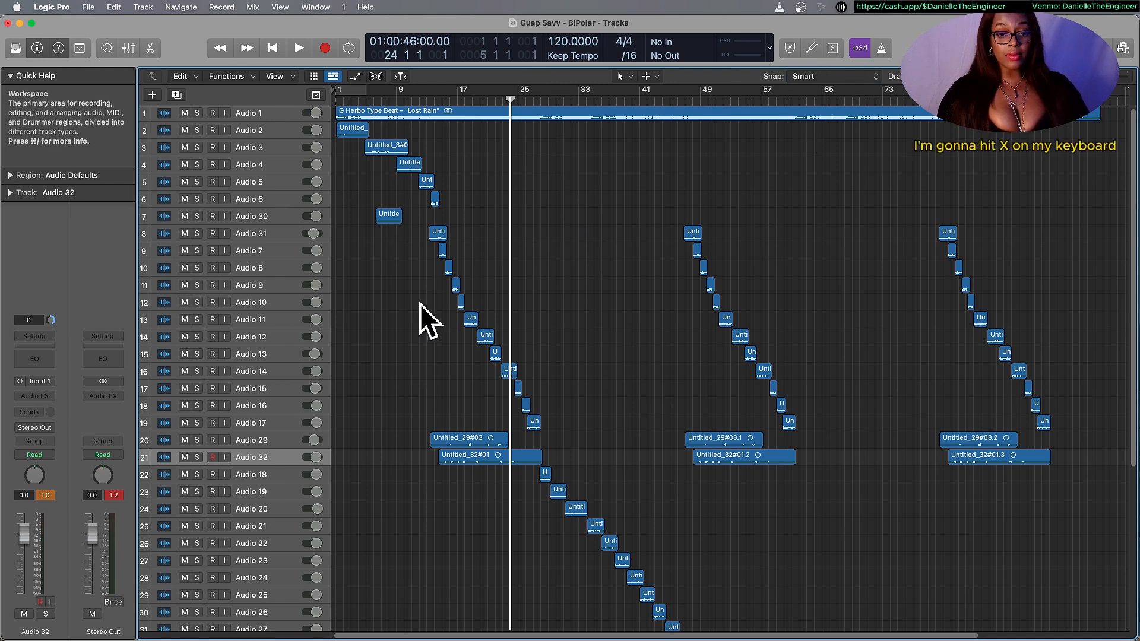
key("x")
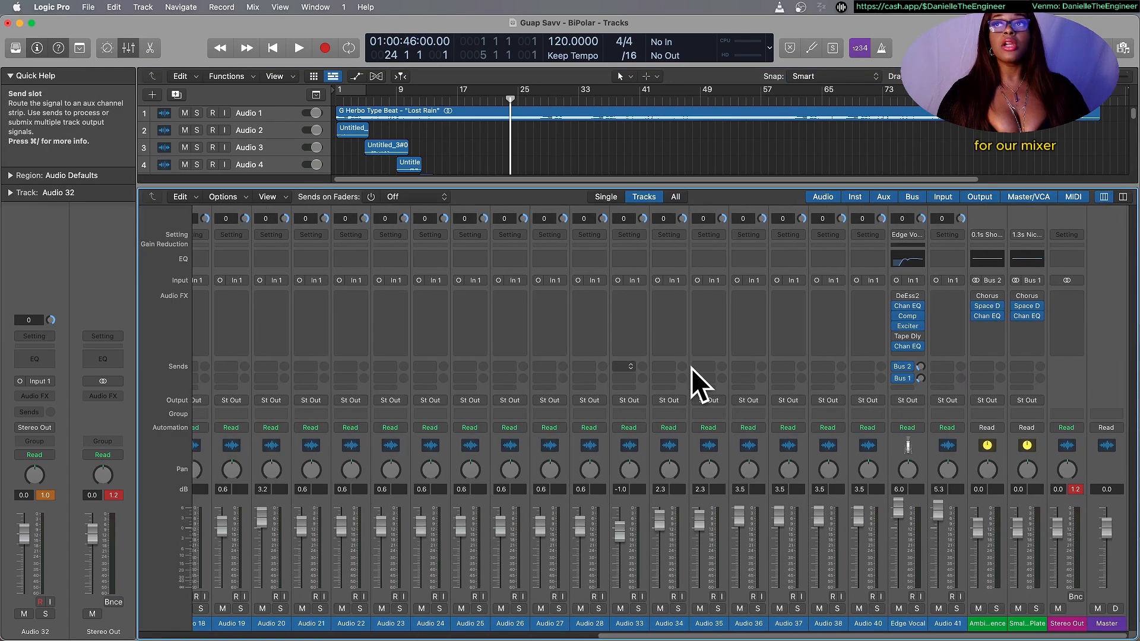
scroll(264, 546, "left", 15)
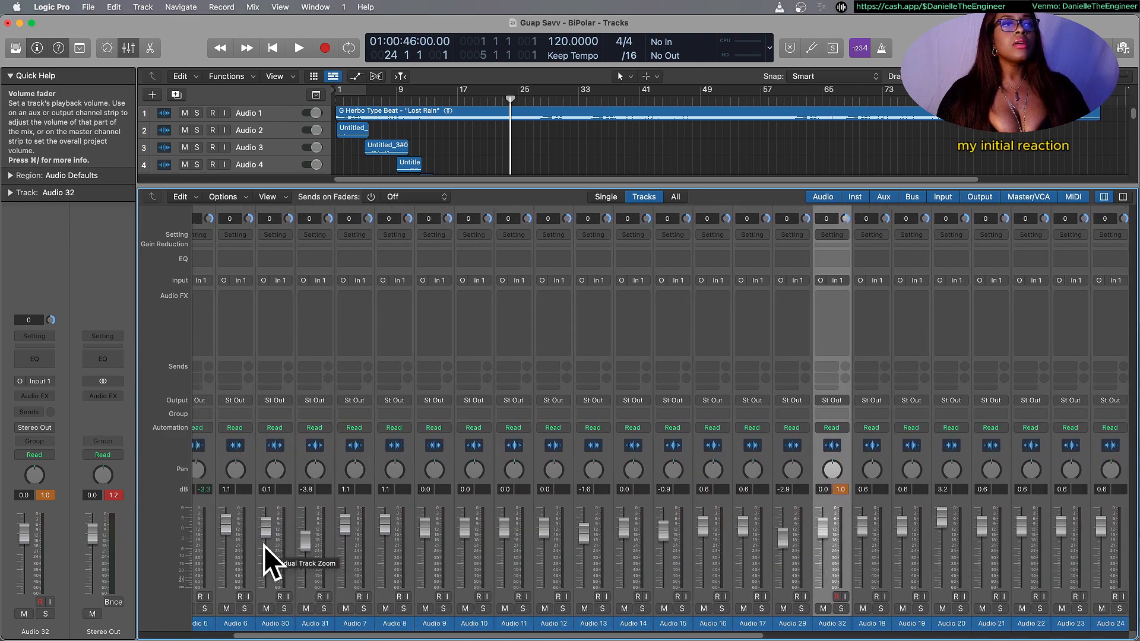
scroll(264, 547, "right", 8)
scroll(265, 545, "right", 9)
key("x")
key("x")
scroll(687, 558, "right", 8)
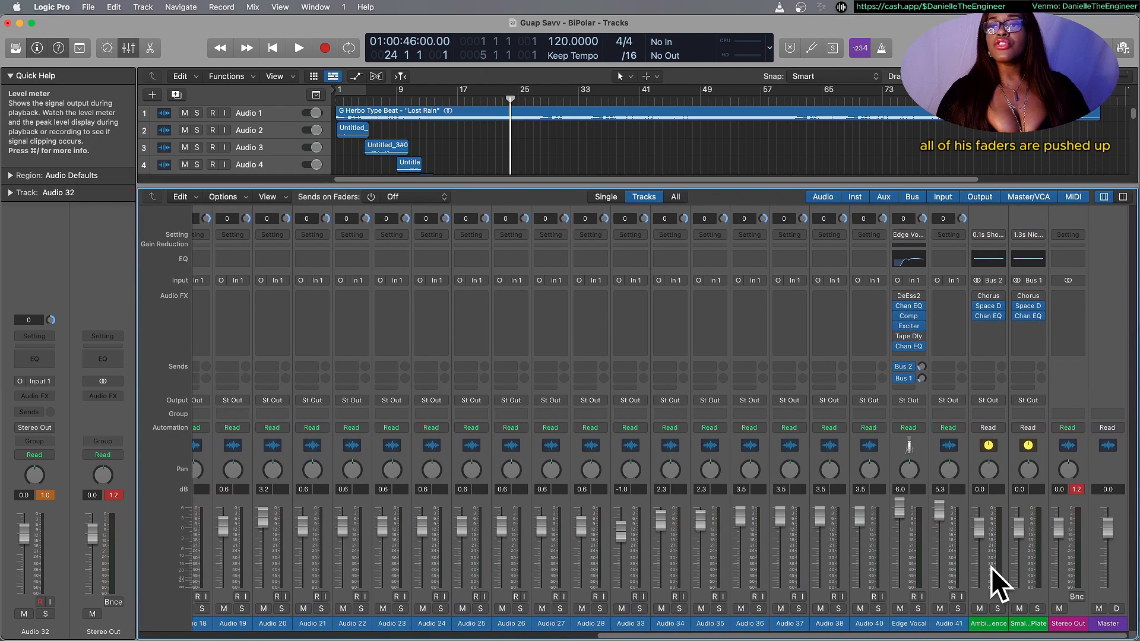
key("x")
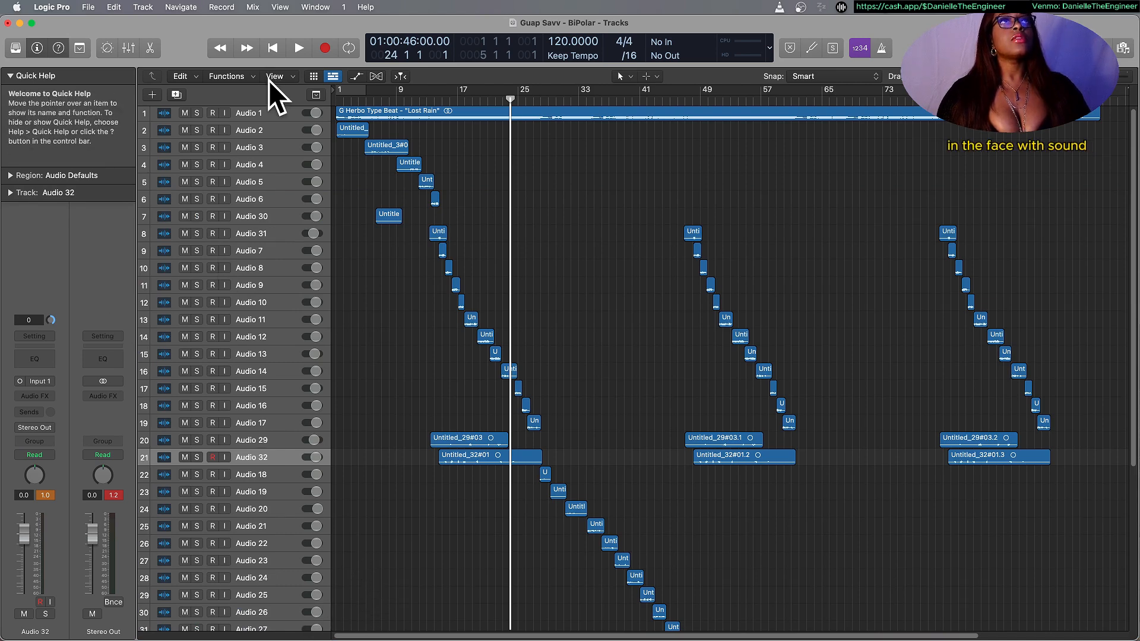
Select every track from Audio 1 to Audio 41 and lower their volumes together, bringing Audio 1 to -9.2 dB.
left_click(266, 110)
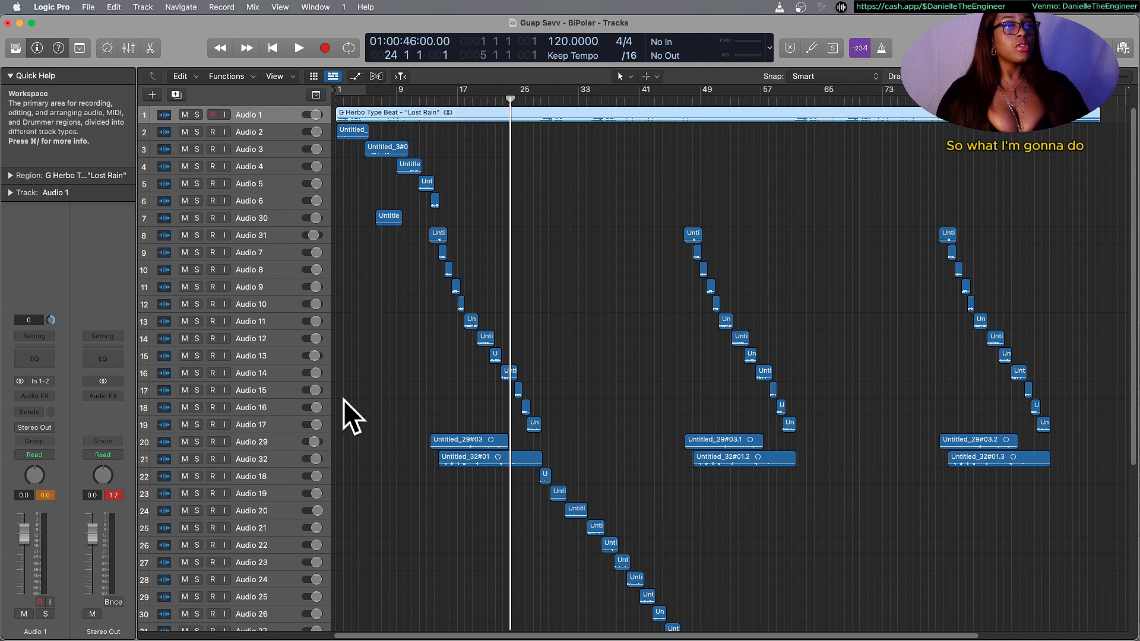
scroll(343, 400, "down", 5)
scroll(343, 401, "down", 9)
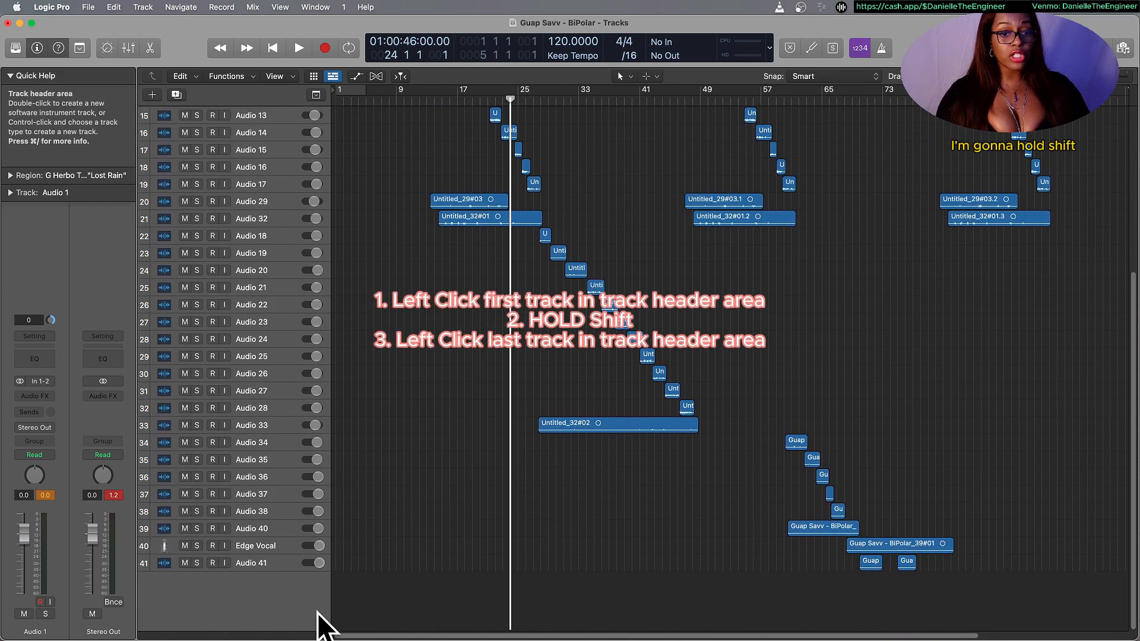
left_click(272, 564, "shift")
scroll(239, 375, "up", 10)
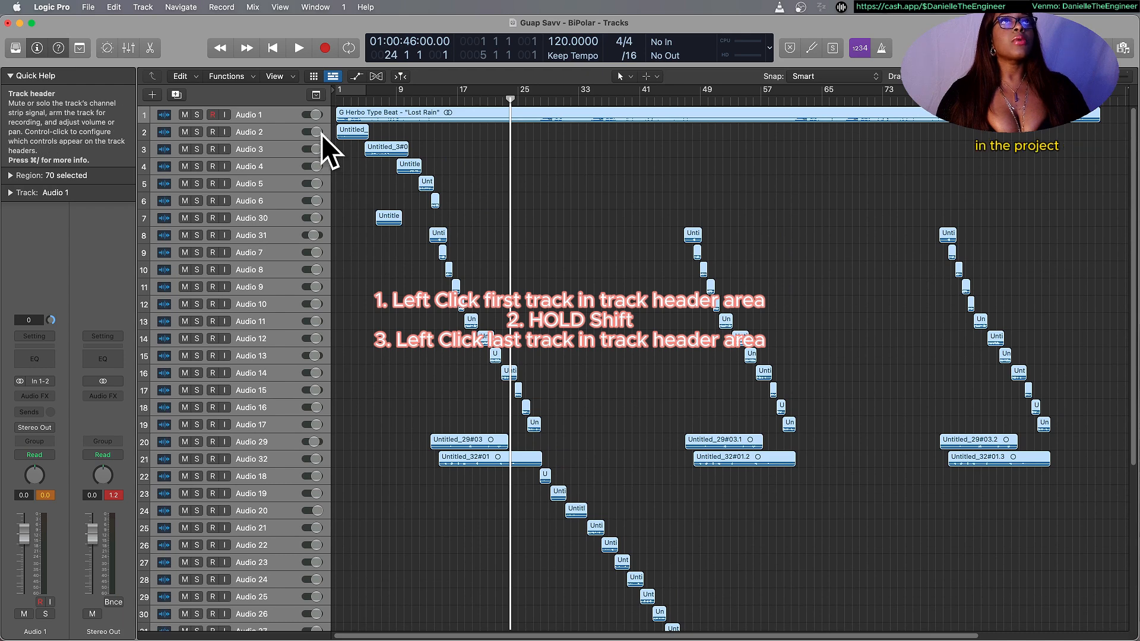
left_click_drag(318, 115, 319, 126)
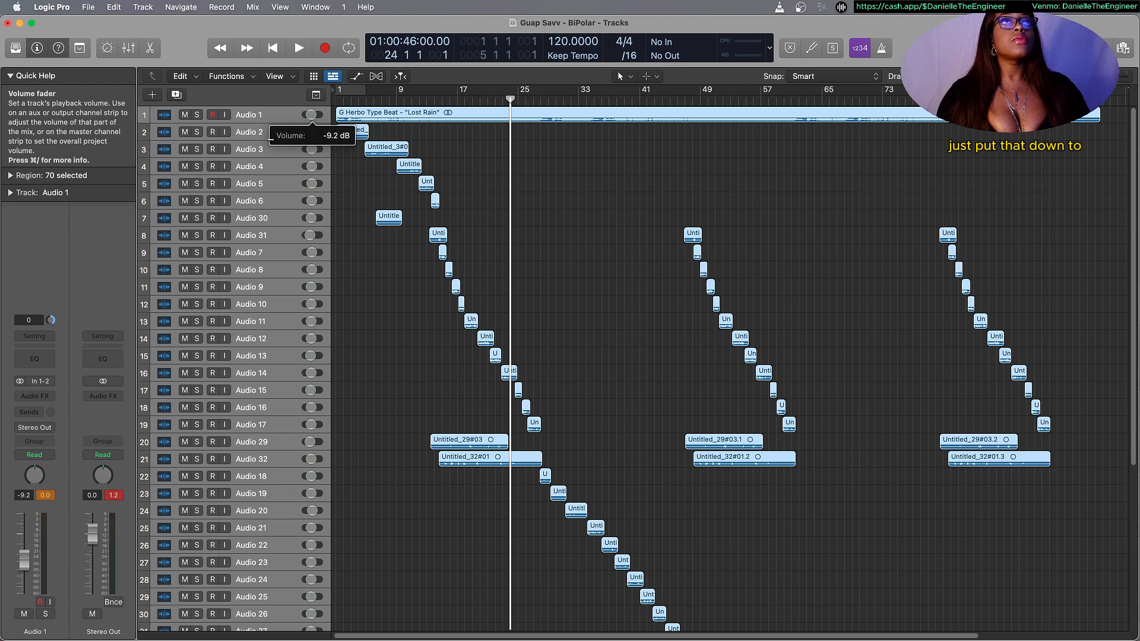
left_click_drag(319, 127, 318, 129)
left_click(501, 149)
Set the region gain of the beat on Audio 1 to -2.0 dB and deselect the region.
scroll(500, 149, "down", 3)
scroll(501, 149, "up", 3)
scroll(501, 149, "down", 3)
scroll(501, 149, "up", 3)
scroll(500, 149, "up", 5)
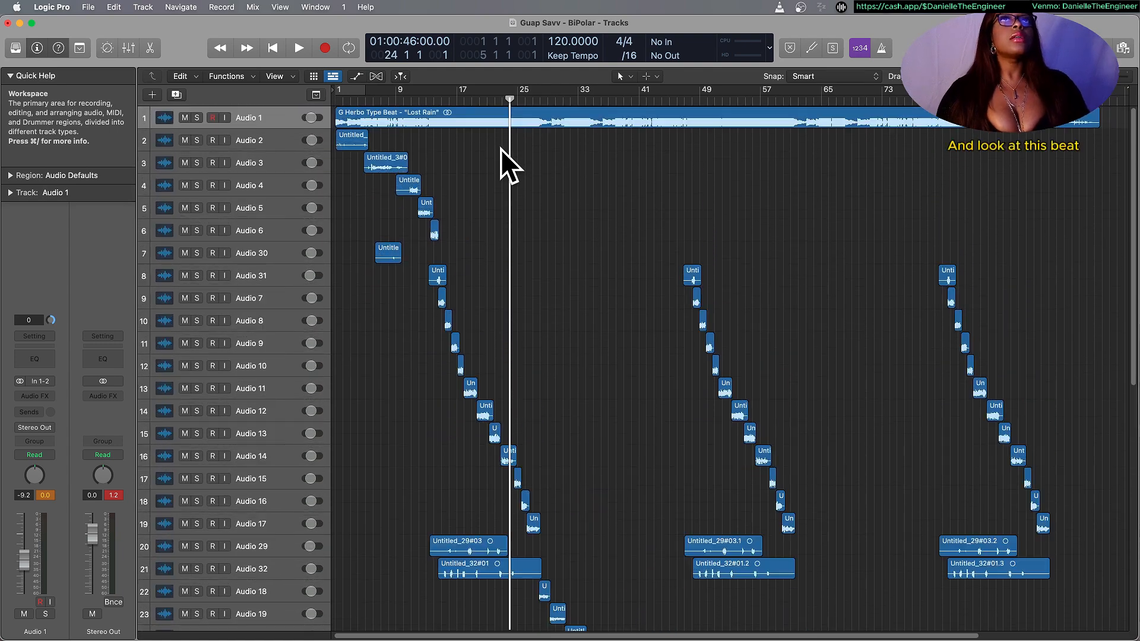
scroll(503, 153, "up", 5)
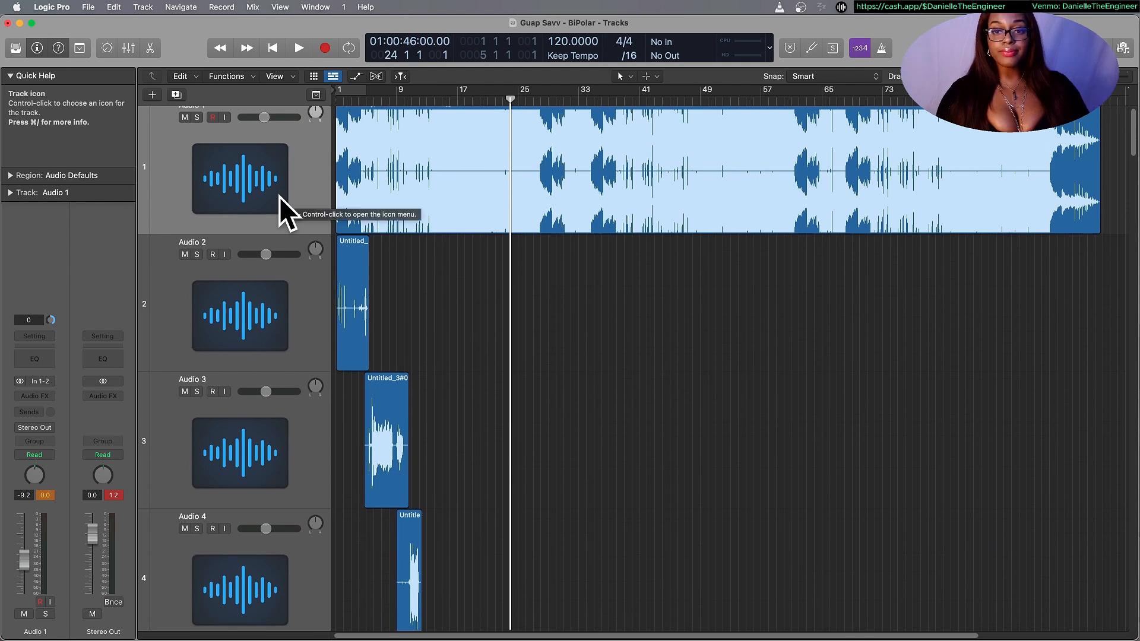
left_click(266, 189)
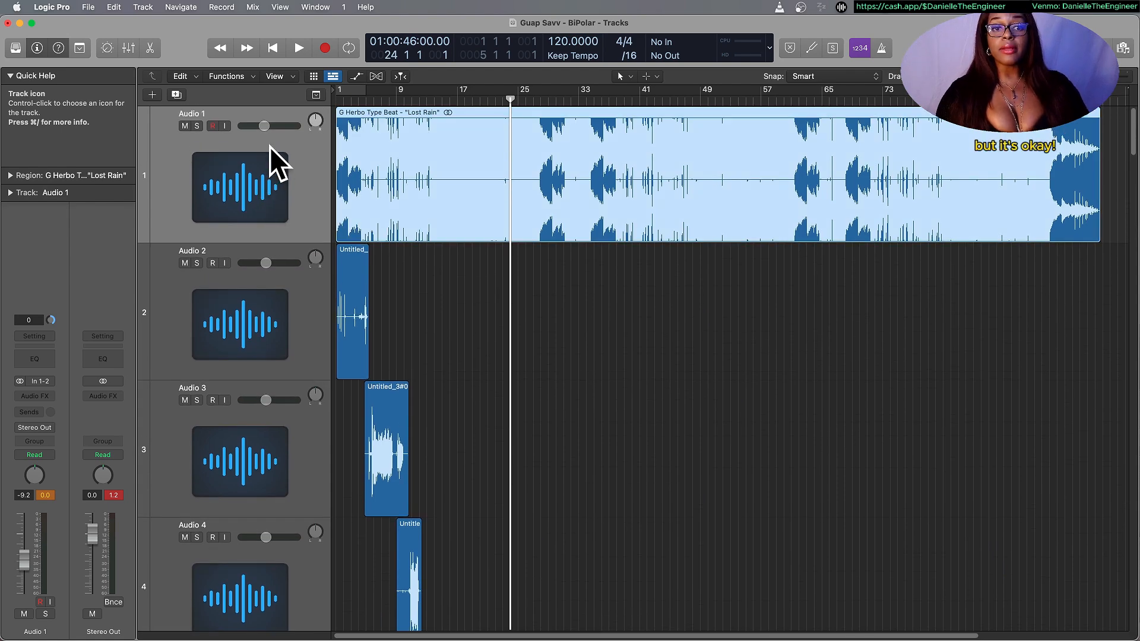
left_click(538, 265)
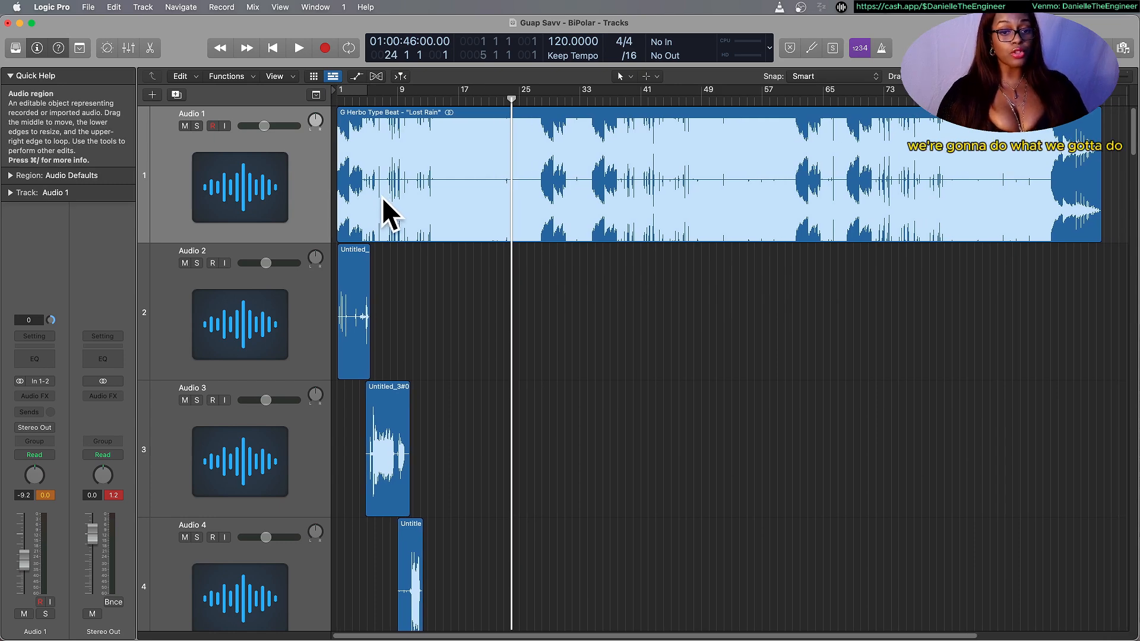
left_click(279, 141)
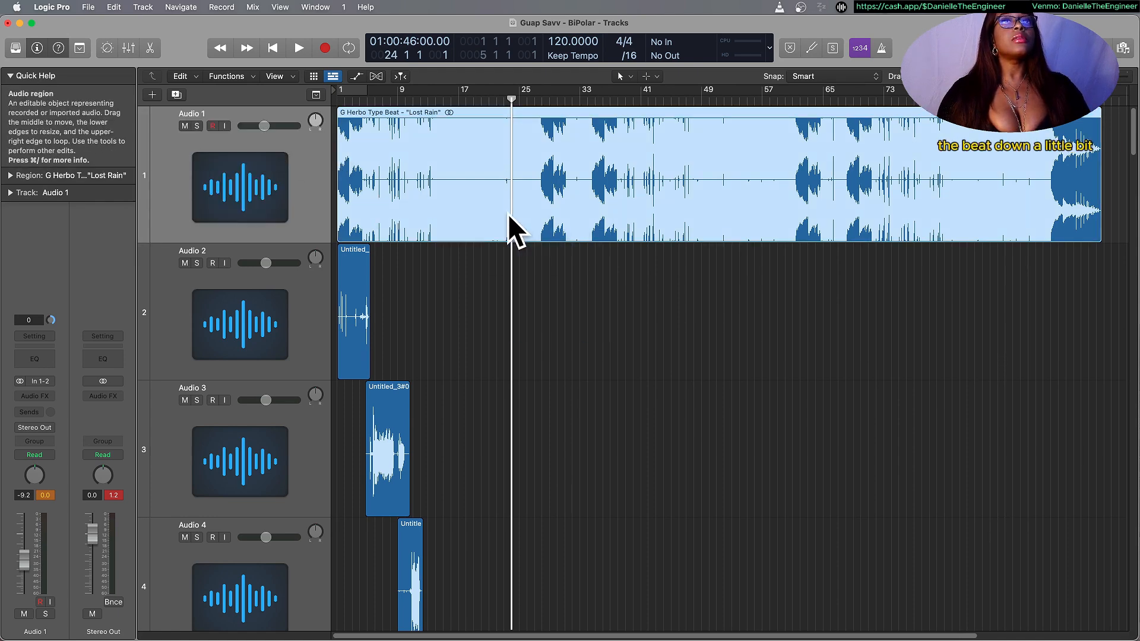
left_click(16, 74)
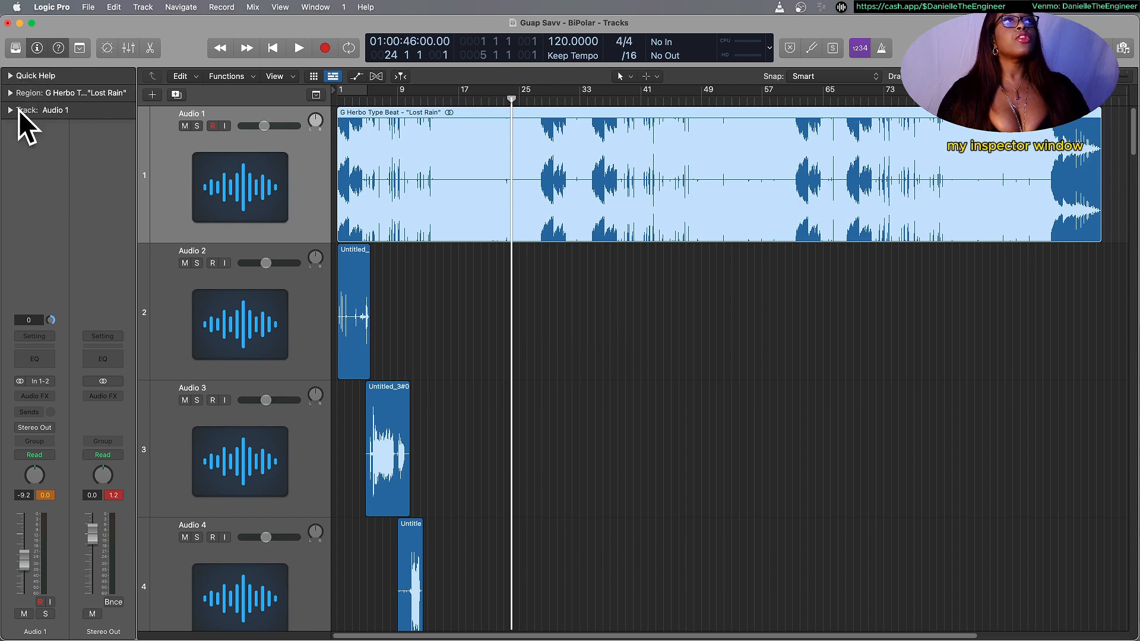
left_click(12, 93)
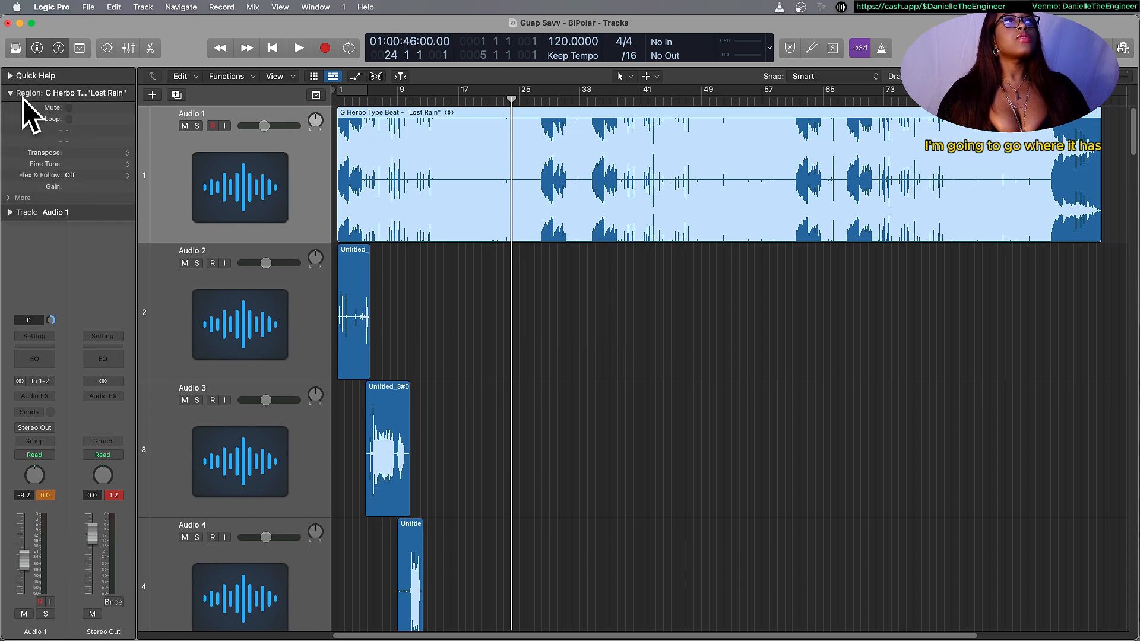
left_click_drag(87, 186, 82, 225)
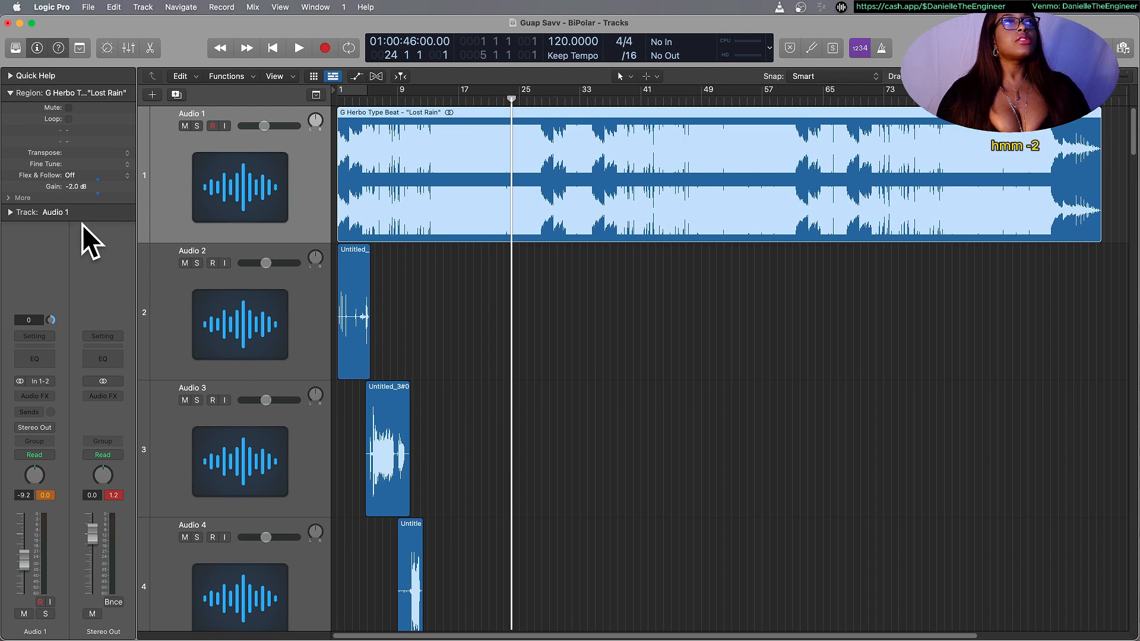
left_click(683, 332)
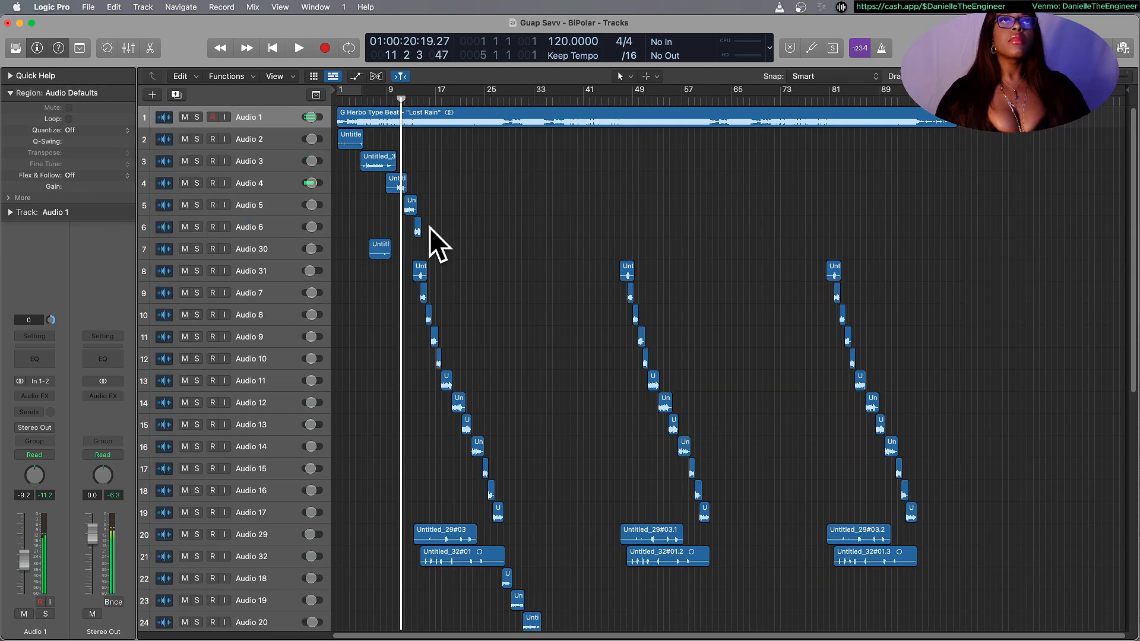
Enlarge the tracks and examine the intro regions on Audio 2 and Audio 4.
key("super+Down")
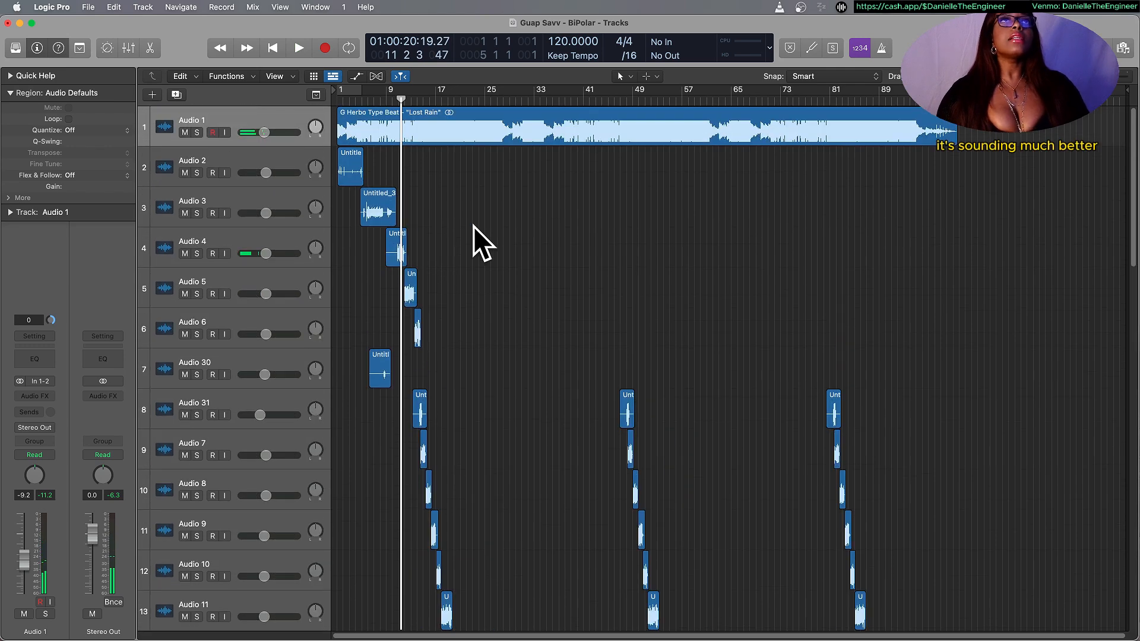
key("super+Right")
key("super+Right")
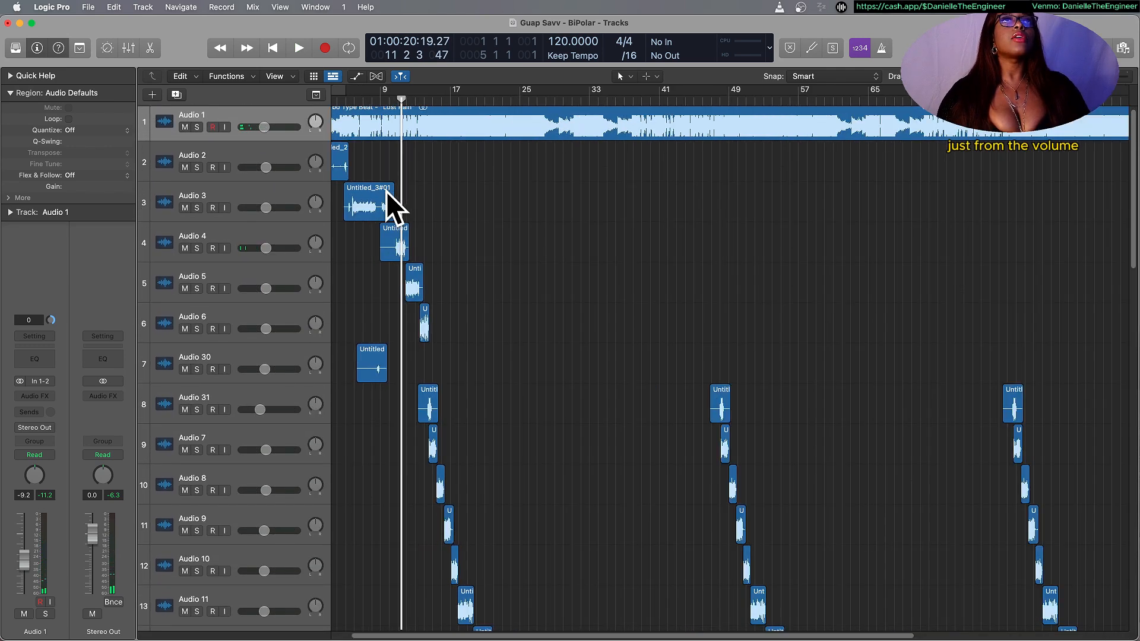
scroll(386, 192, "left", 4)
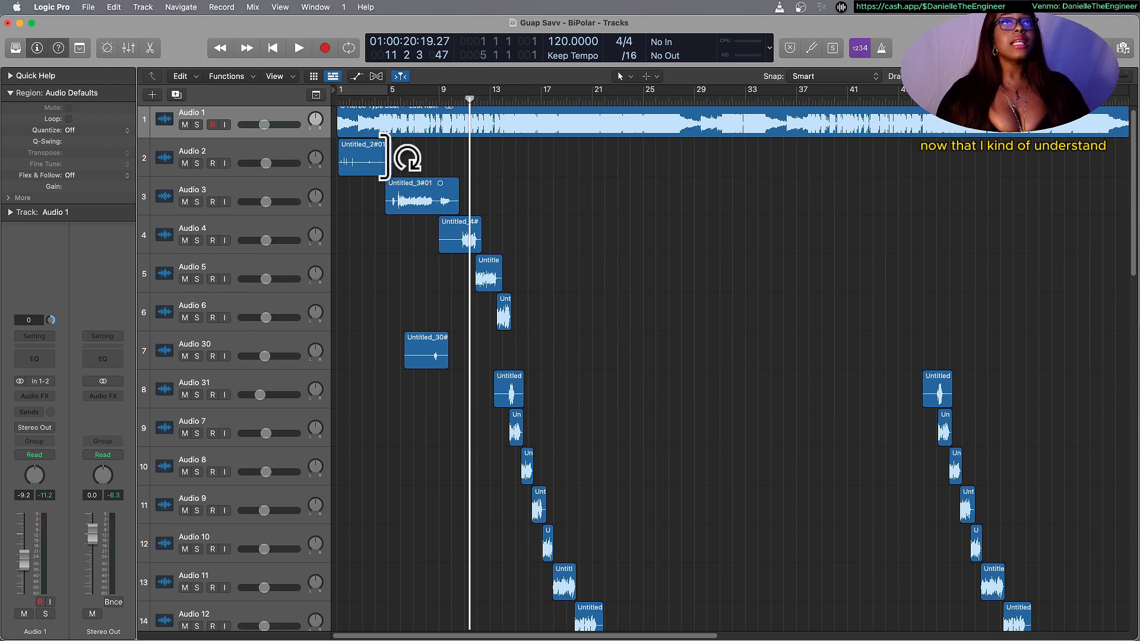
left_click(361, 157)
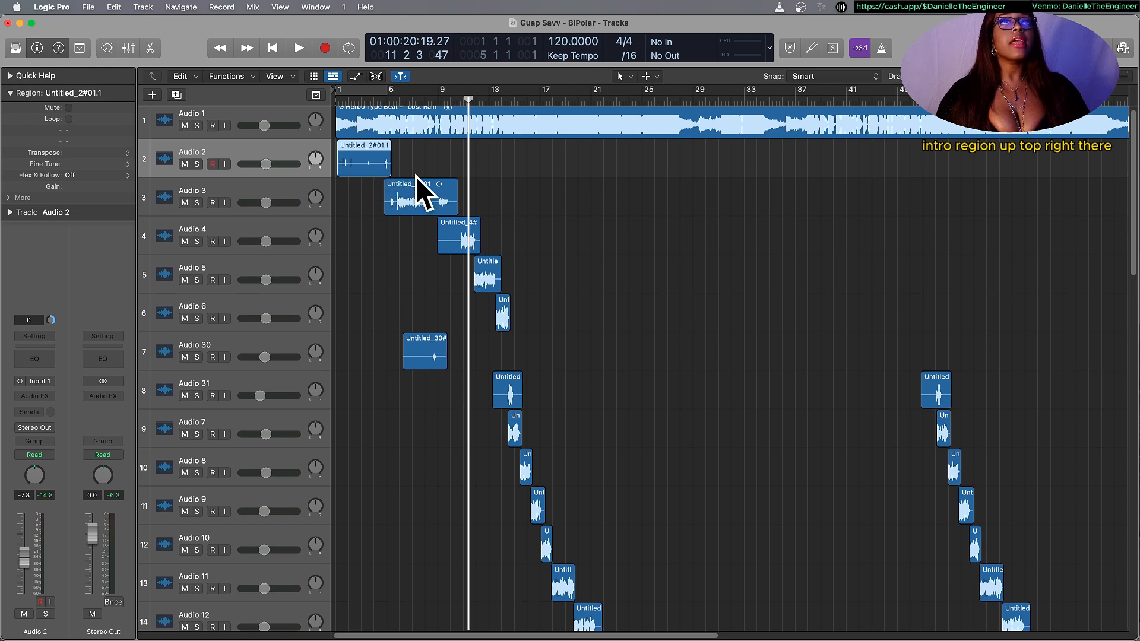
left_click(469, 233)
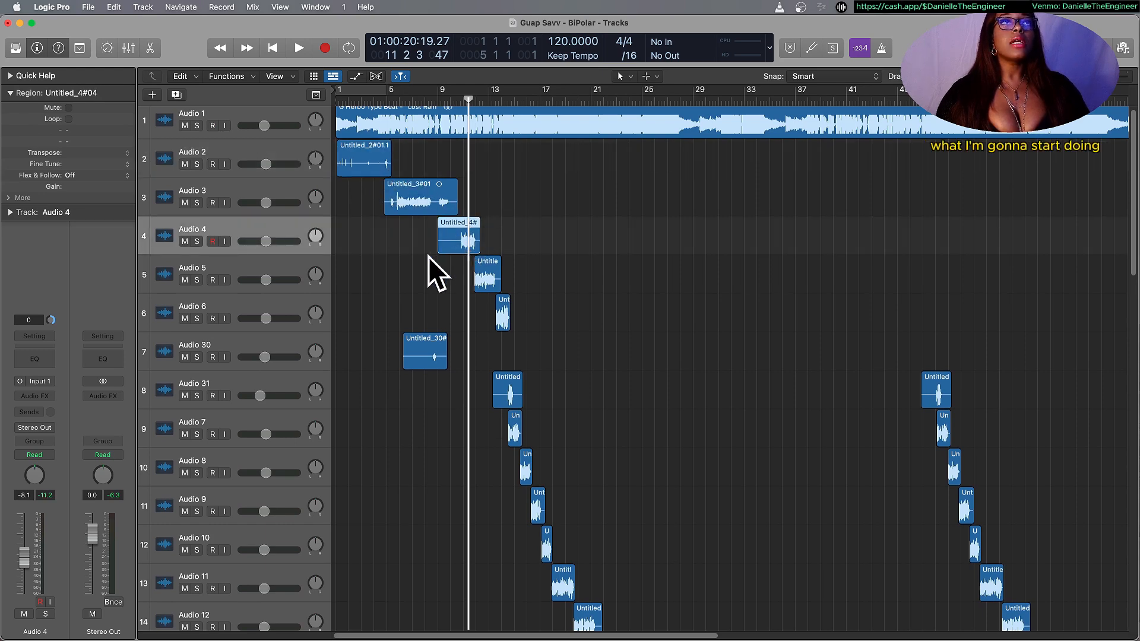
left_click(462, 147)
Load the Beat channel strip setting on the Audio 1 track.
left_click(247, 110)
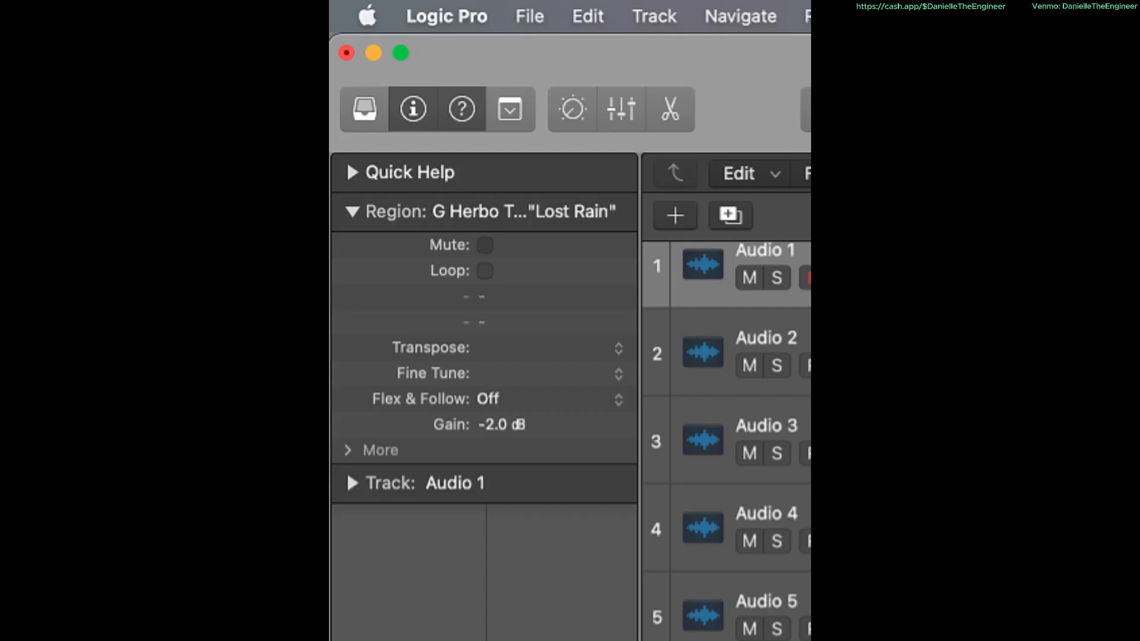
left_click(31, 336)
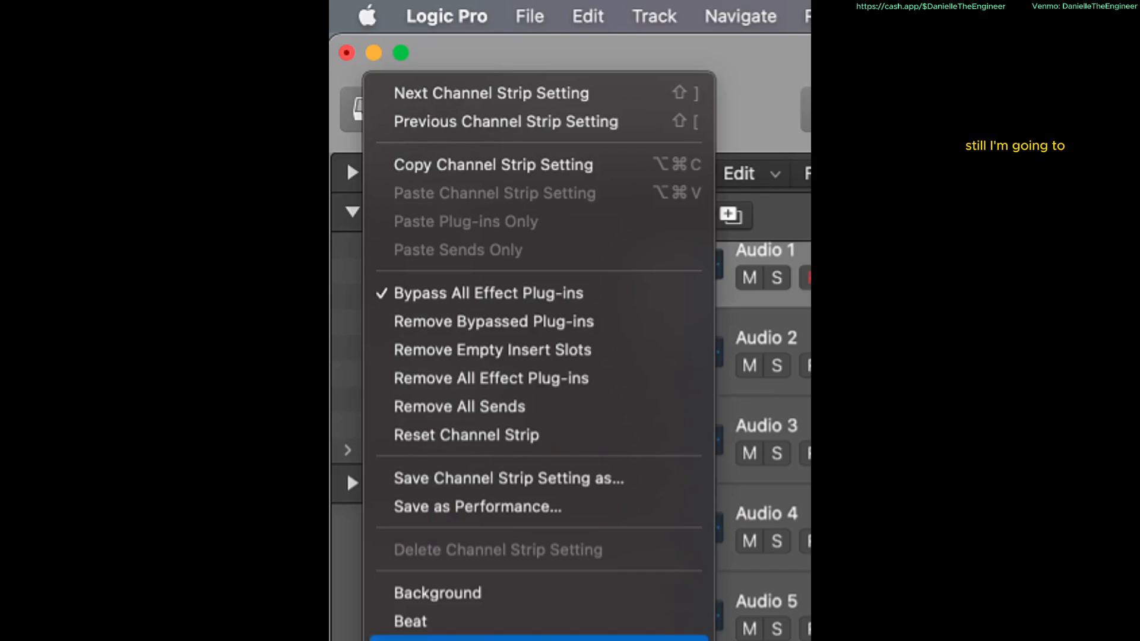
left_click(466, 620)
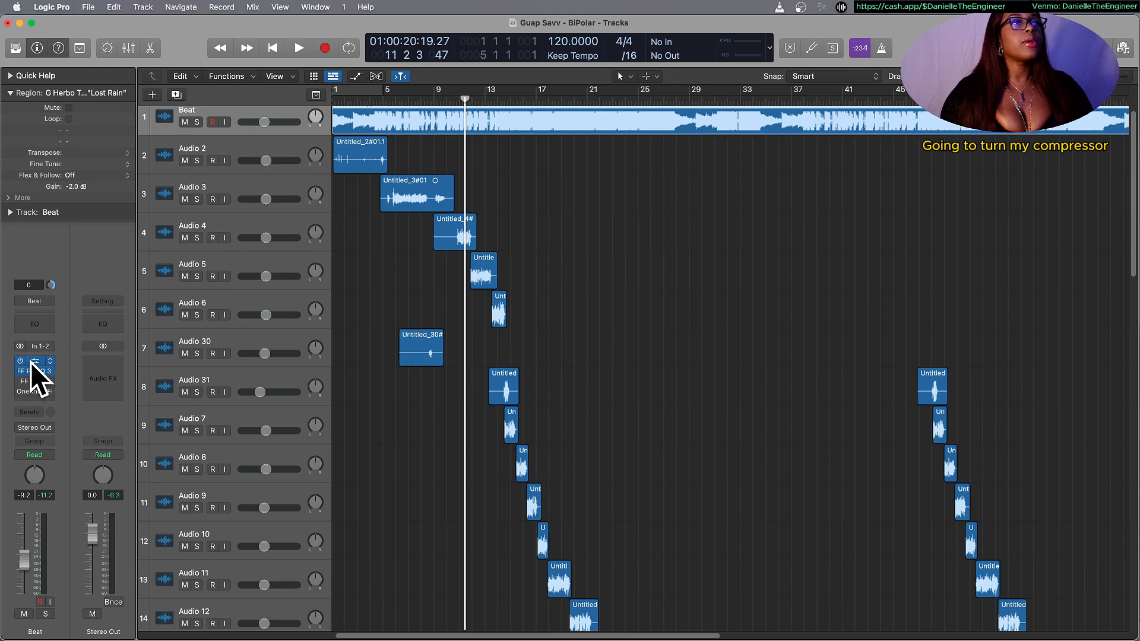
Solo the Beat track and play it to measure the beat's tempo with the BPM Counter plug-in.
scroll(185, 147, "up", 1)
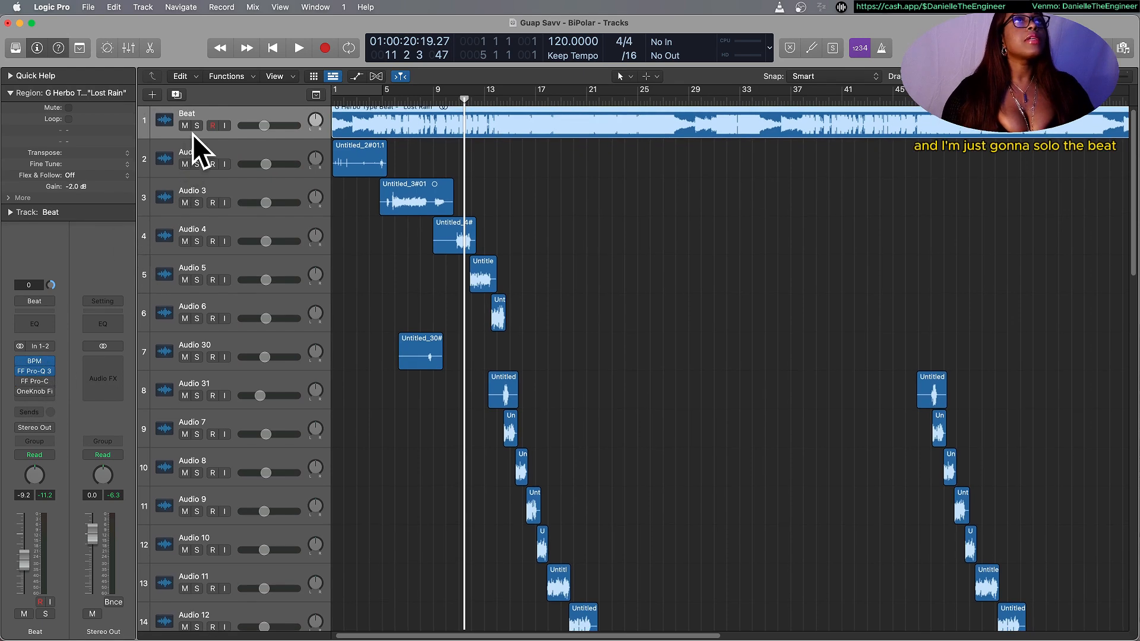
left_click(196, 126)
key("space")
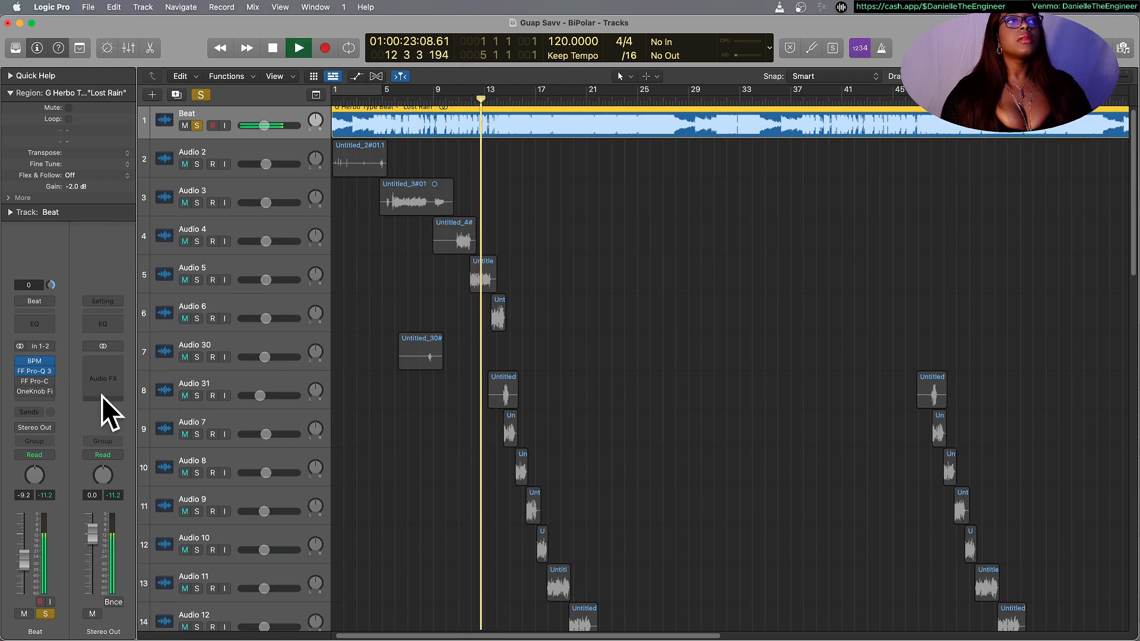
left_click(35, 360)
key("space")
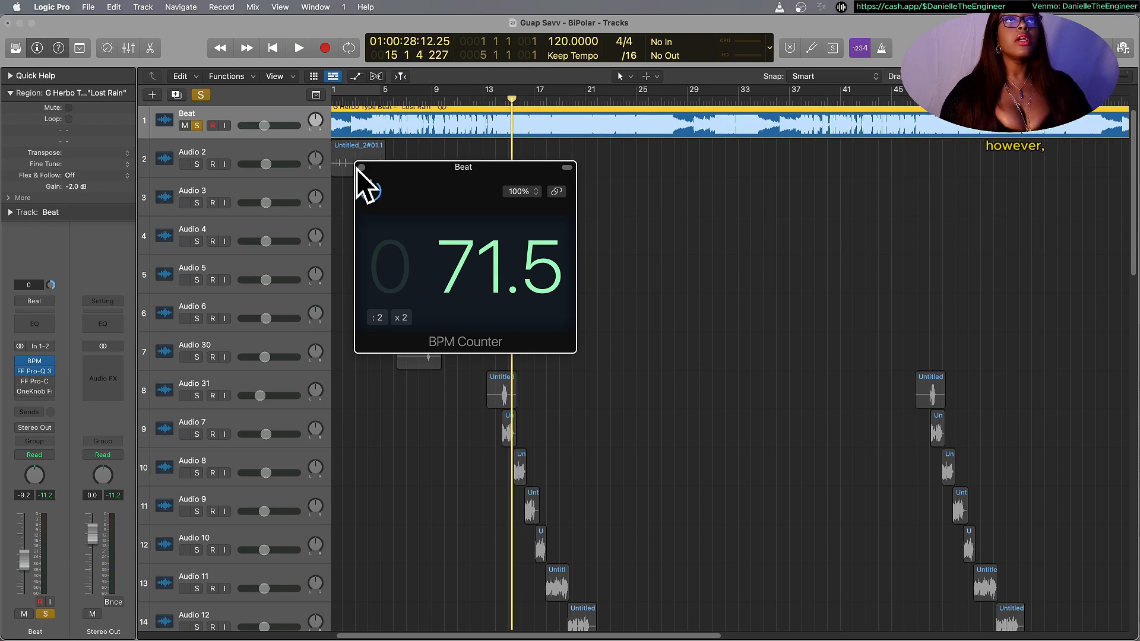
left_click(360, 168)
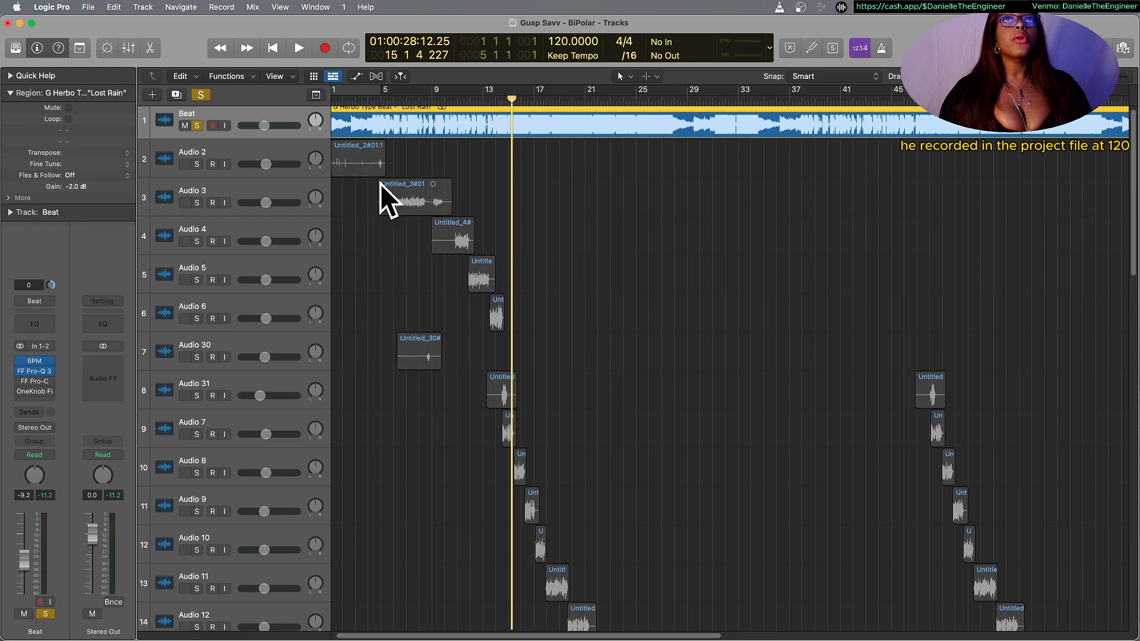
left_click(549, 239, "ctrl+alt")
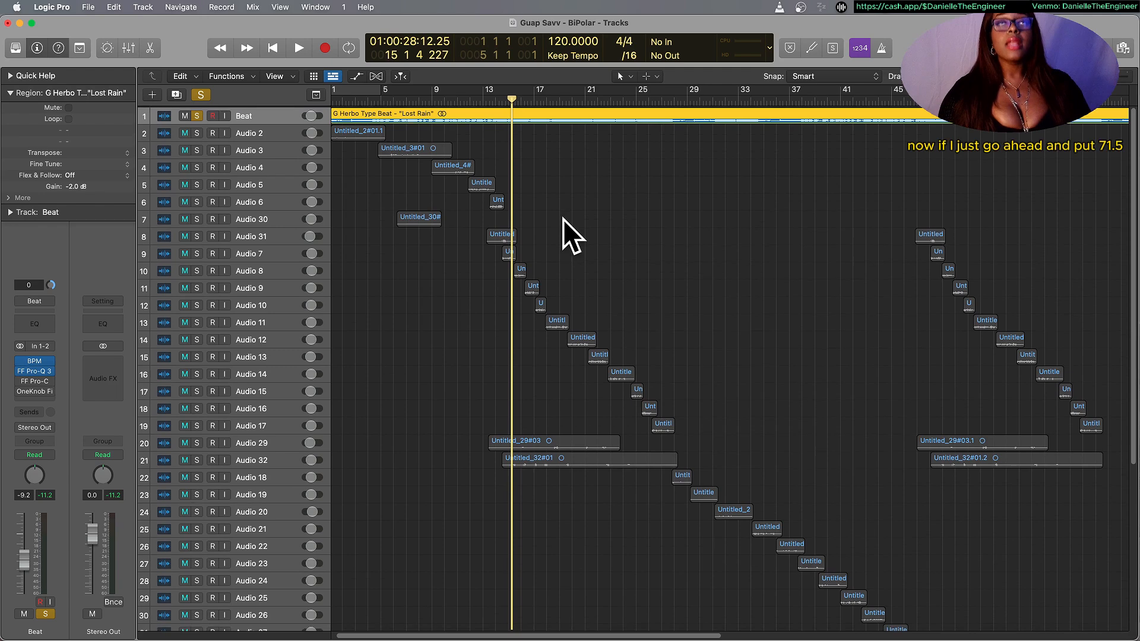
Turn off solo on the Beat track and set the project tempo to 71.5 BPM.
left_click(199, 113)
double_click(574, 40)
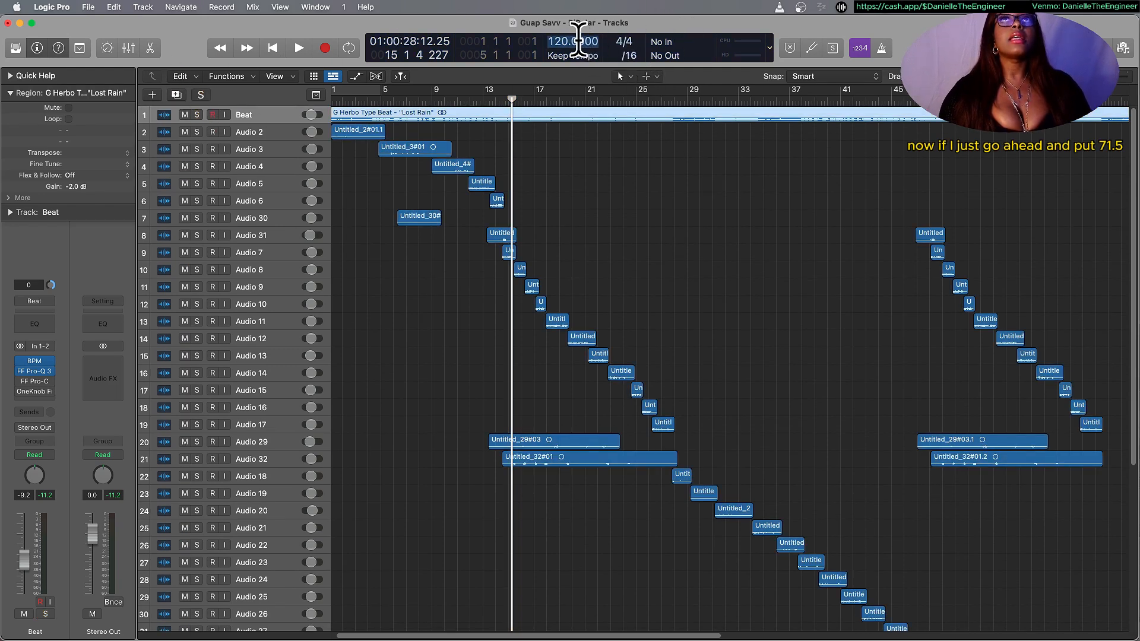
type("71.5")
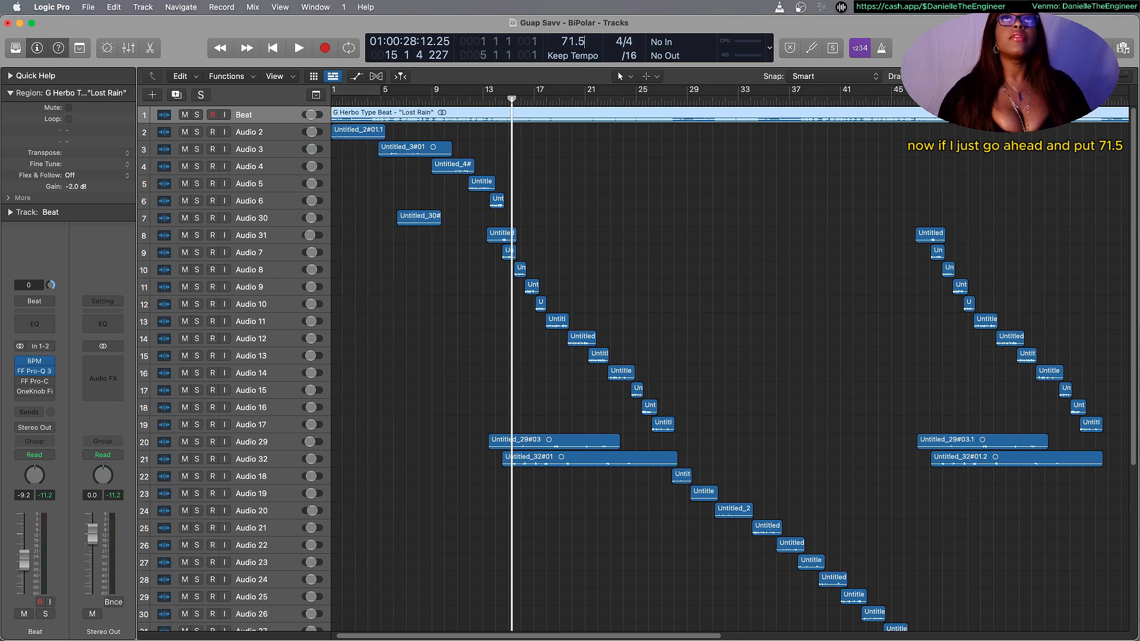
key("Return")
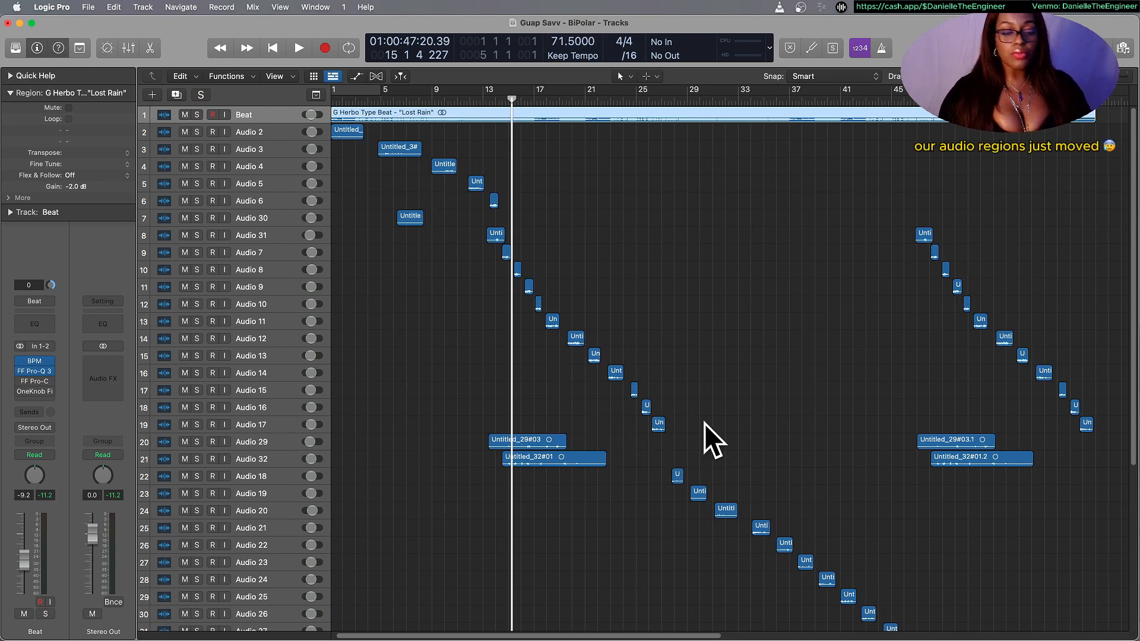
Undo the tempo change, redo it to compare the region positions, and undo it again.
key("super+z")
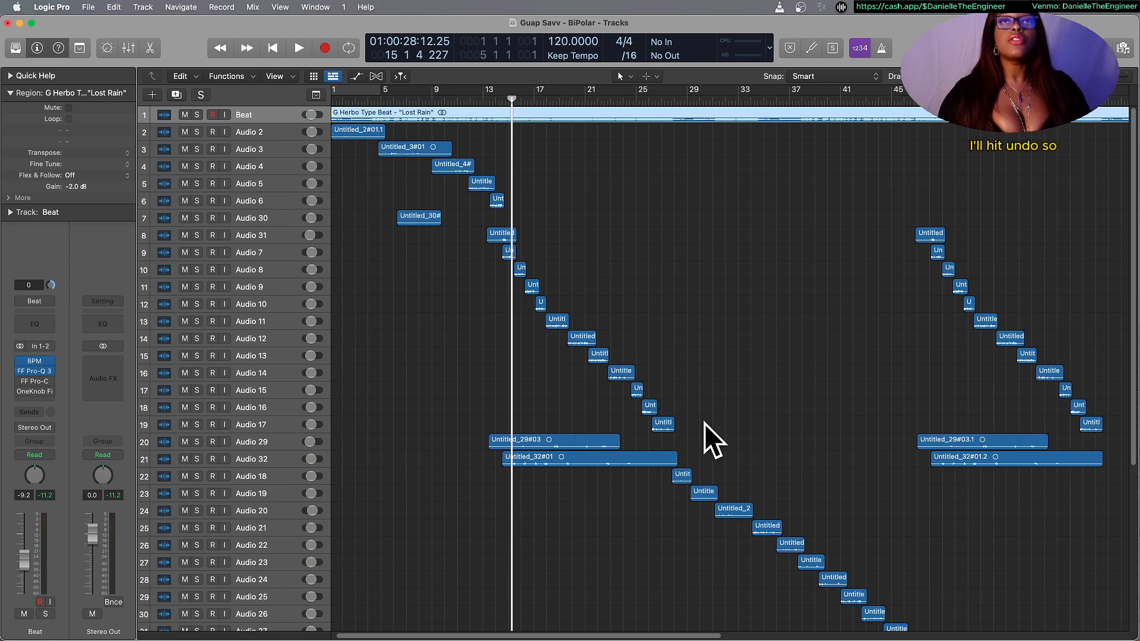
key("super+shift+z")
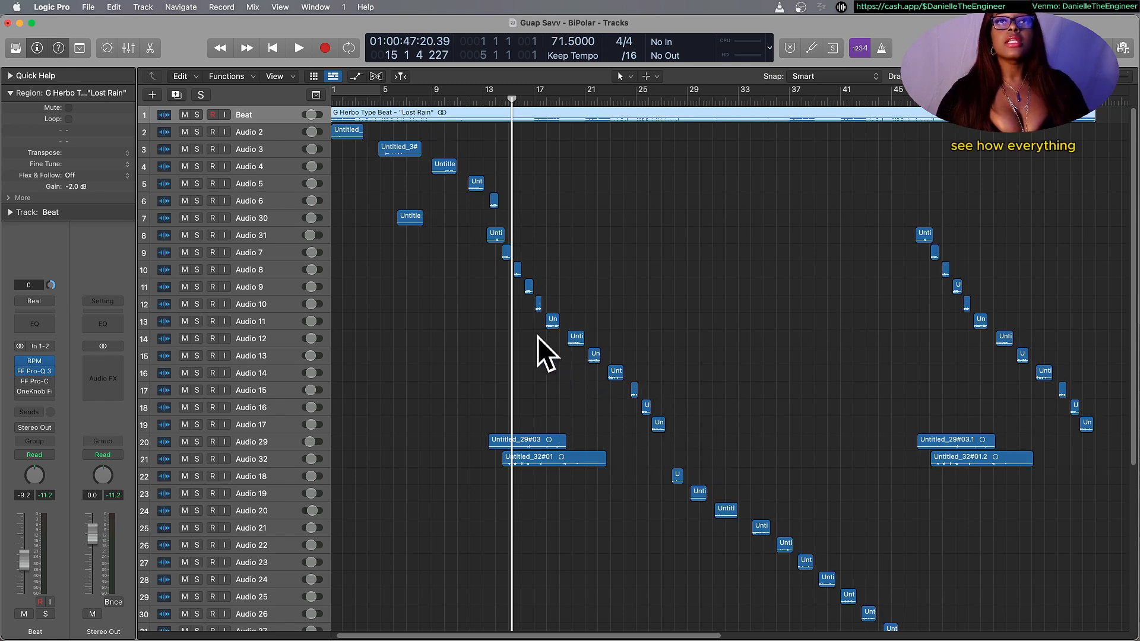
key("super+z")
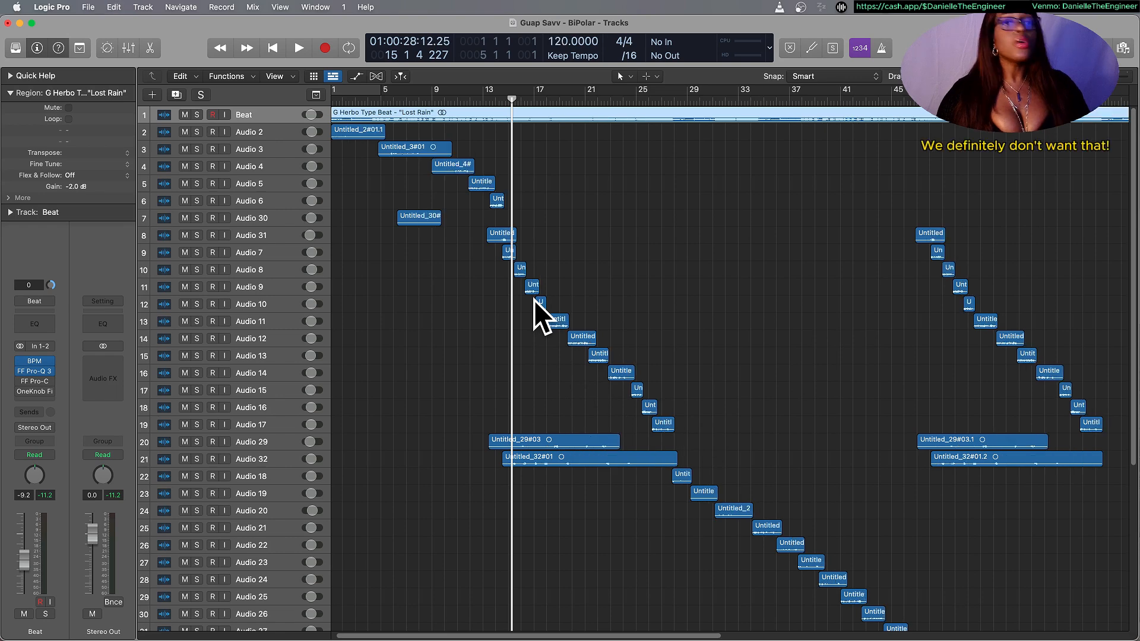
Lock the SMPTE position of all regions and set the project tempo to 71.5 BPM.
left_click(535, 183)
scroll(536, 182, "left", 1)
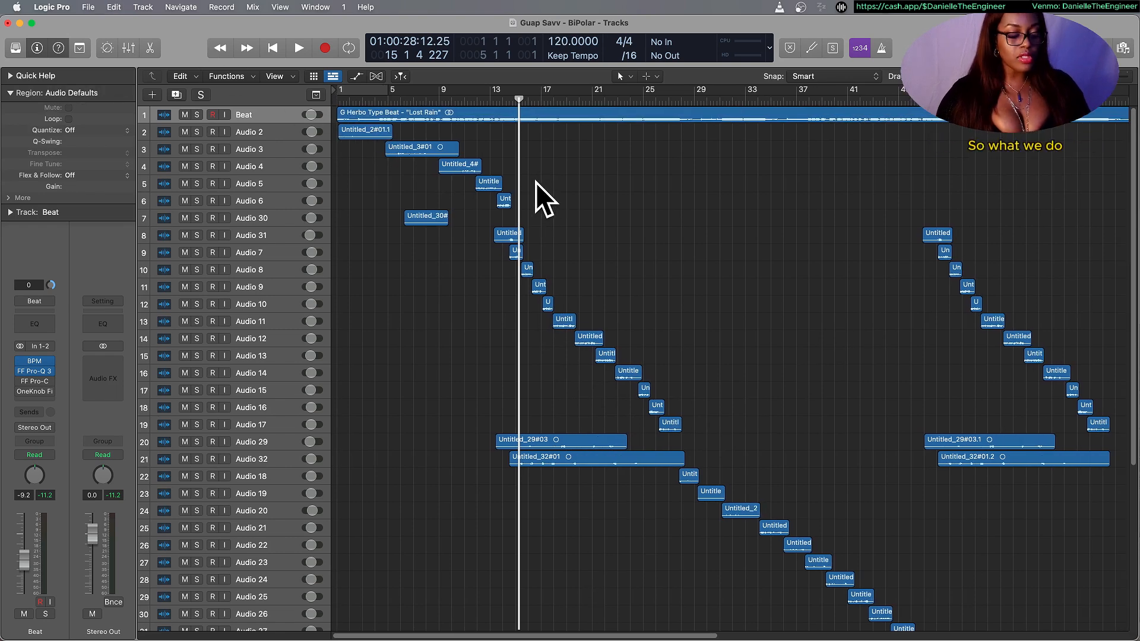
key("super+a")
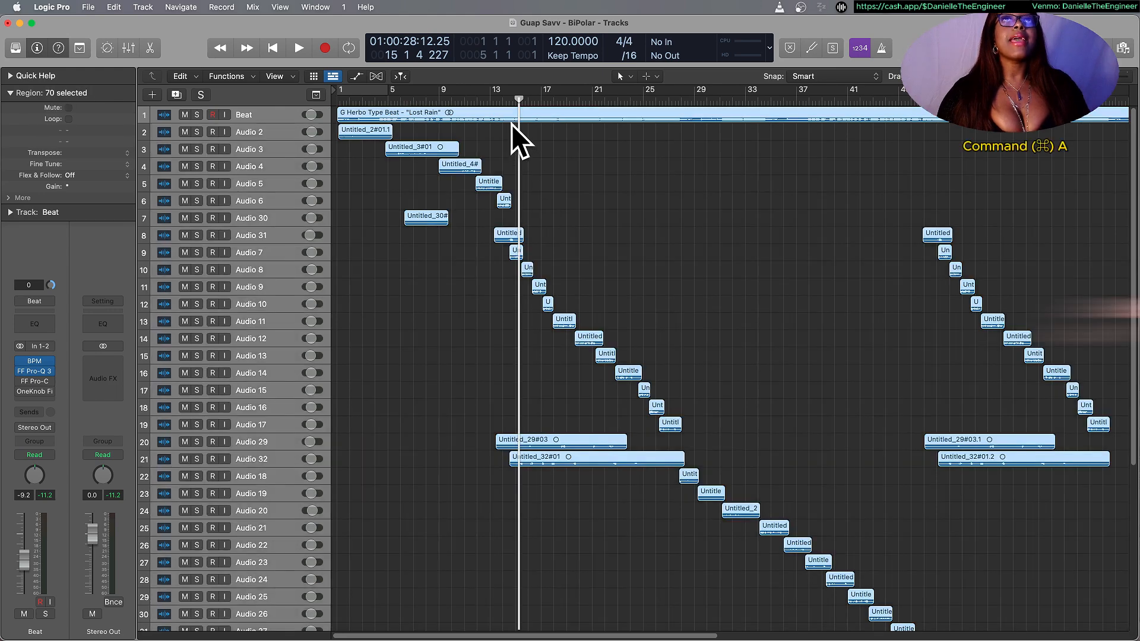
right_click(509, 119)
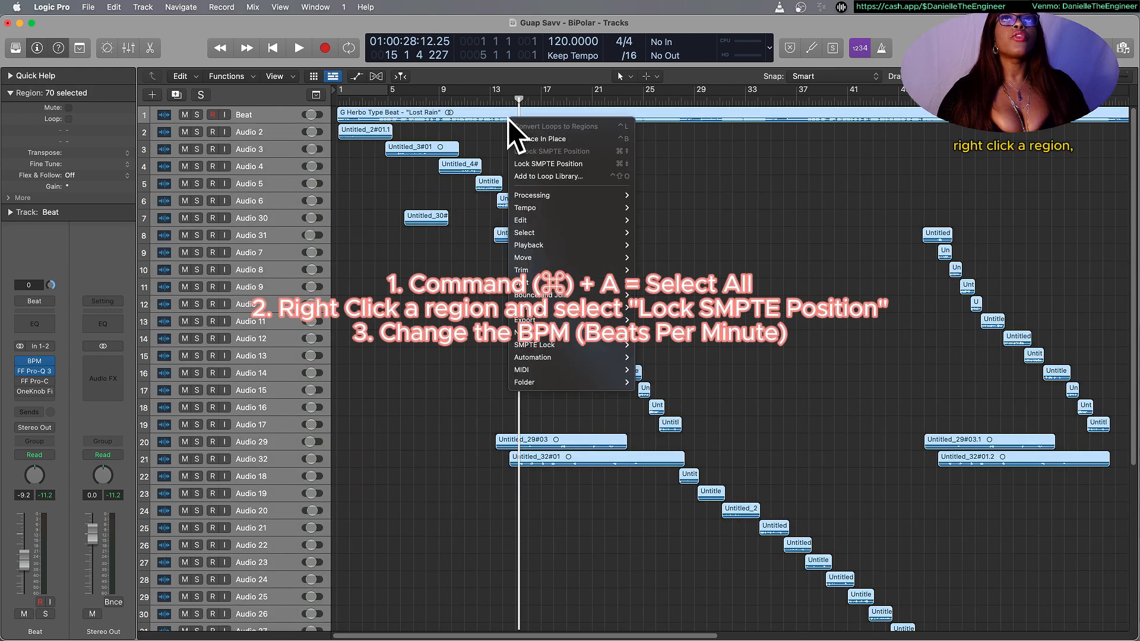
left_click(568, 168)
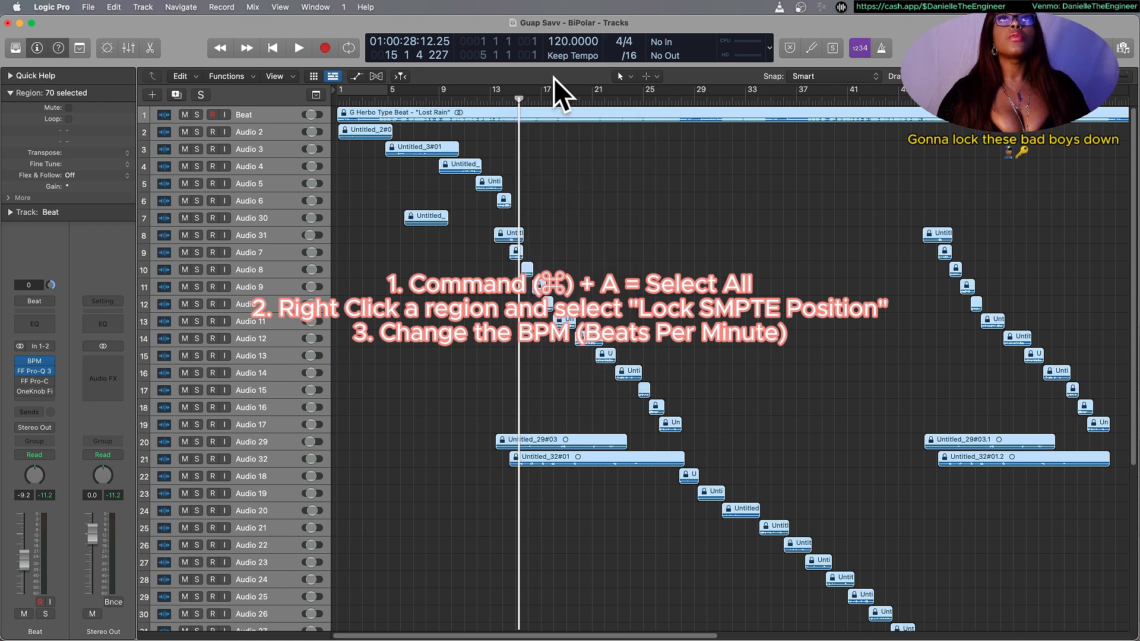
double_click(587, 40)
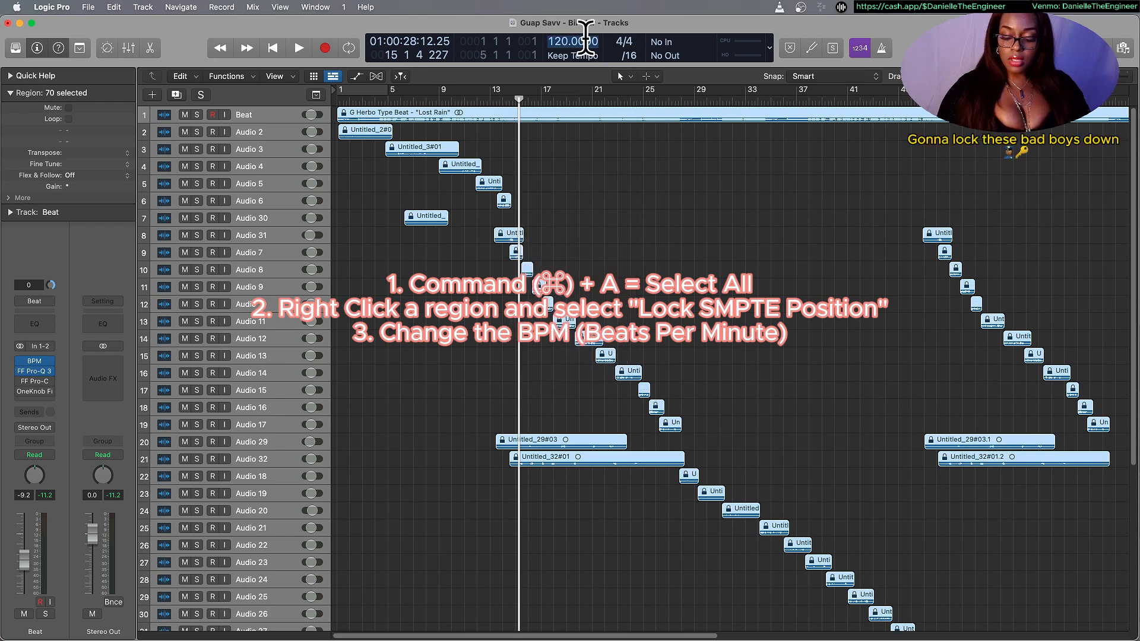
type("71.5")
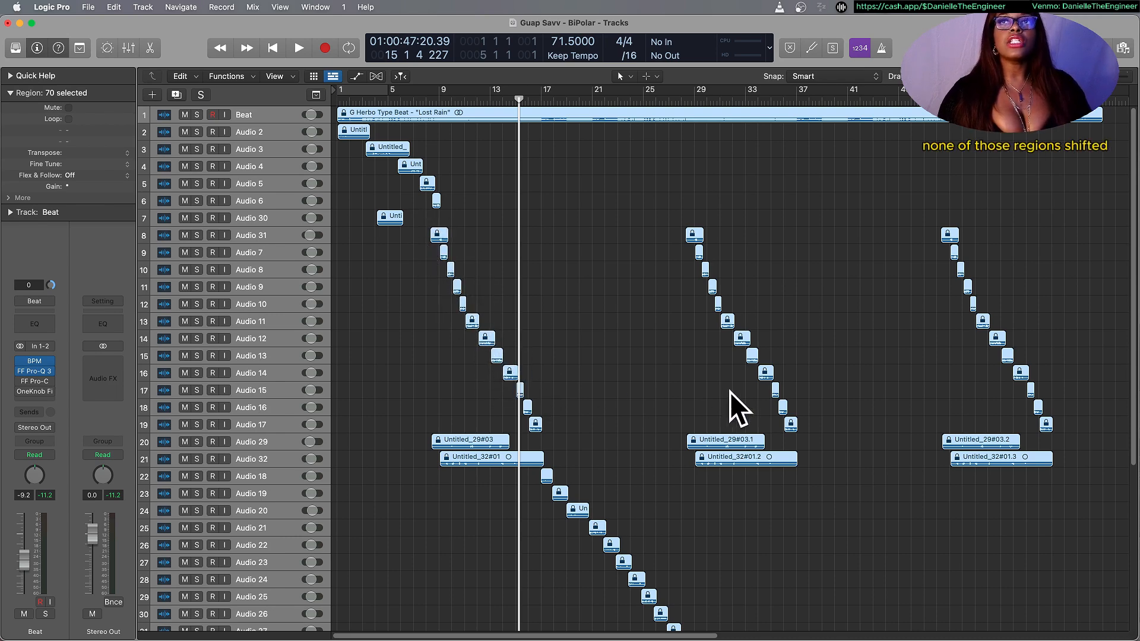
Play the song from the beginning to check the vocals' timing against the beat.
left_click_drag(399, 103, 339, 160)
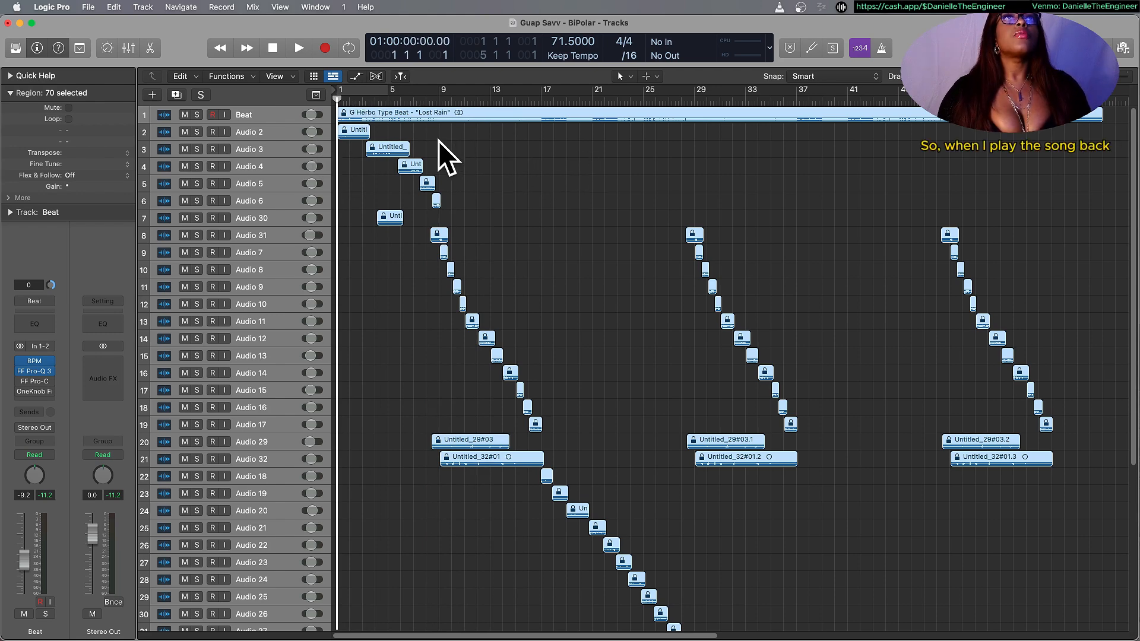
key("space")
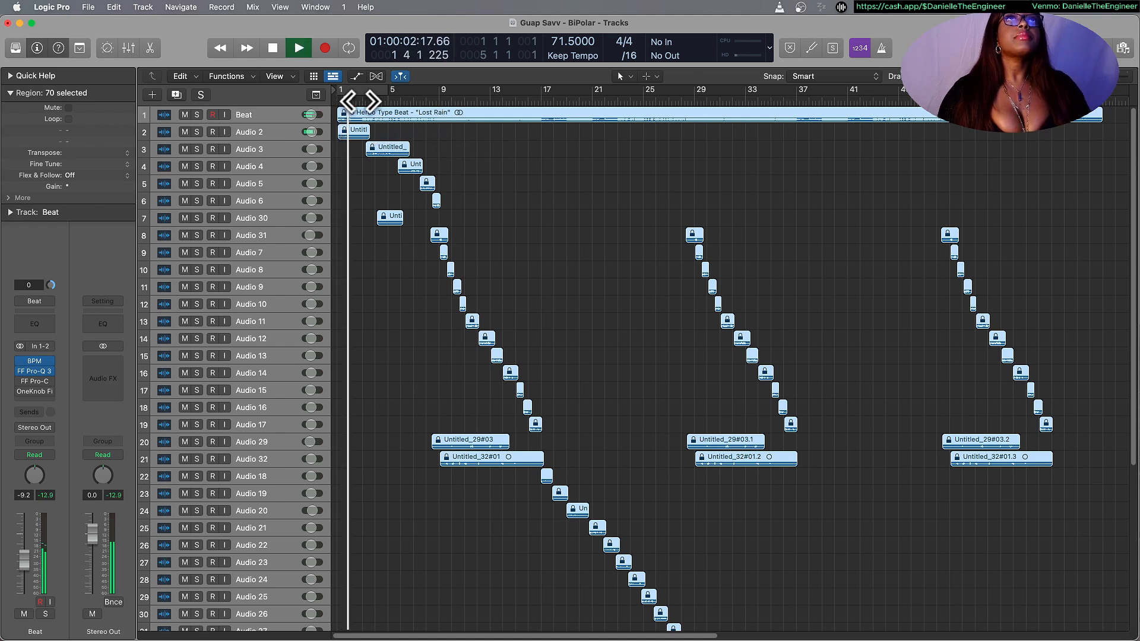
key("space")
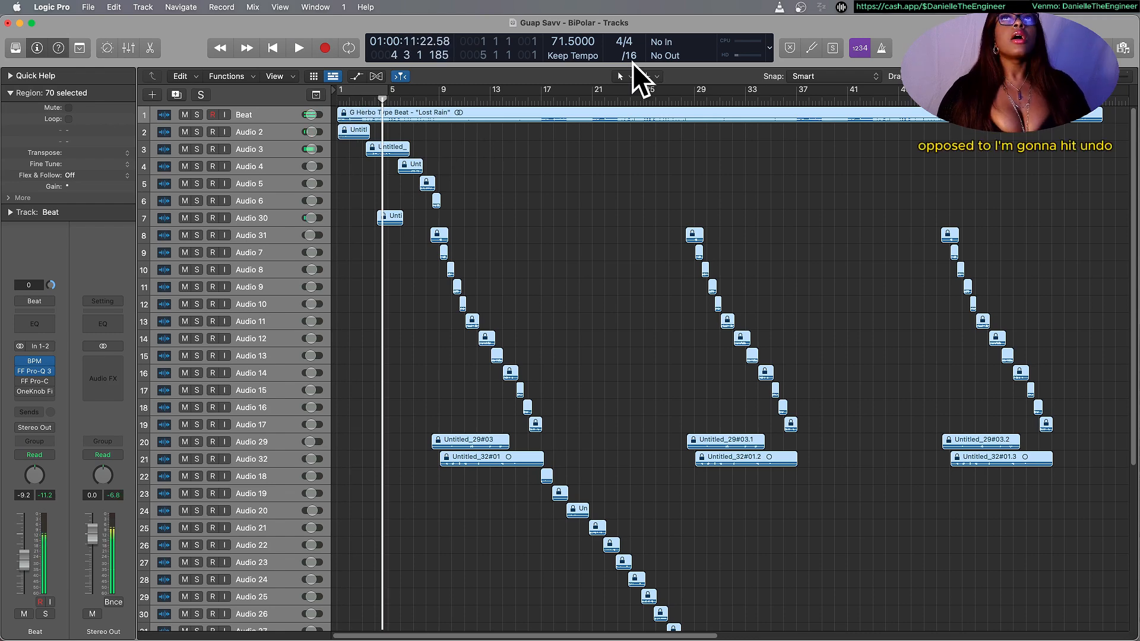
Undo the tempo change and the SMPTE position lock on all regions.
key("super+z")
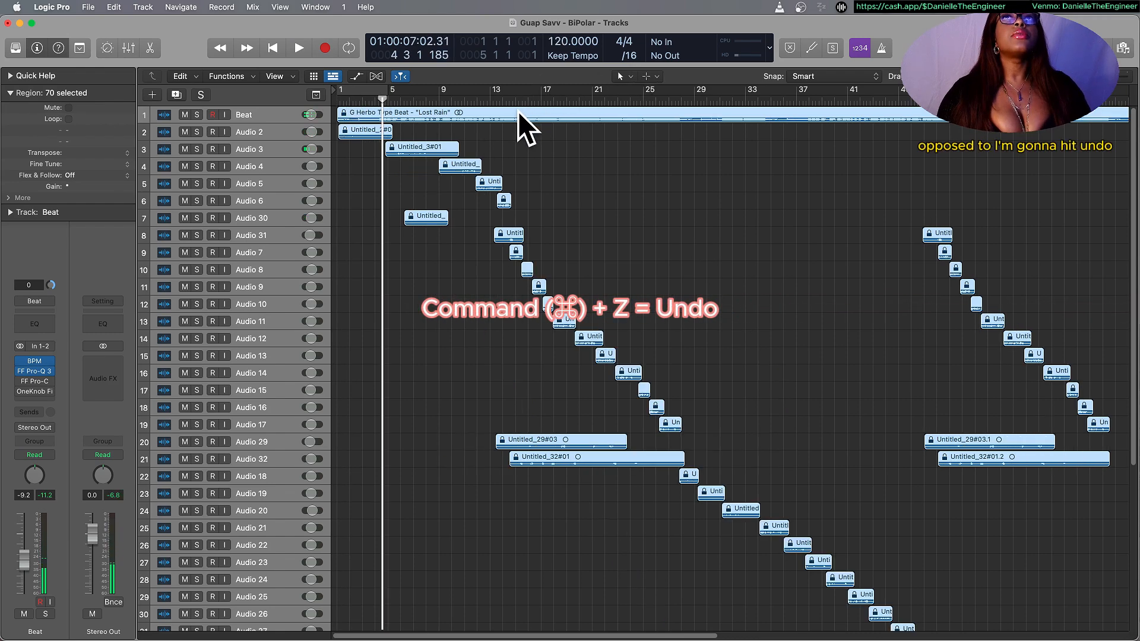
key("super+z")
right_click(525, 110)
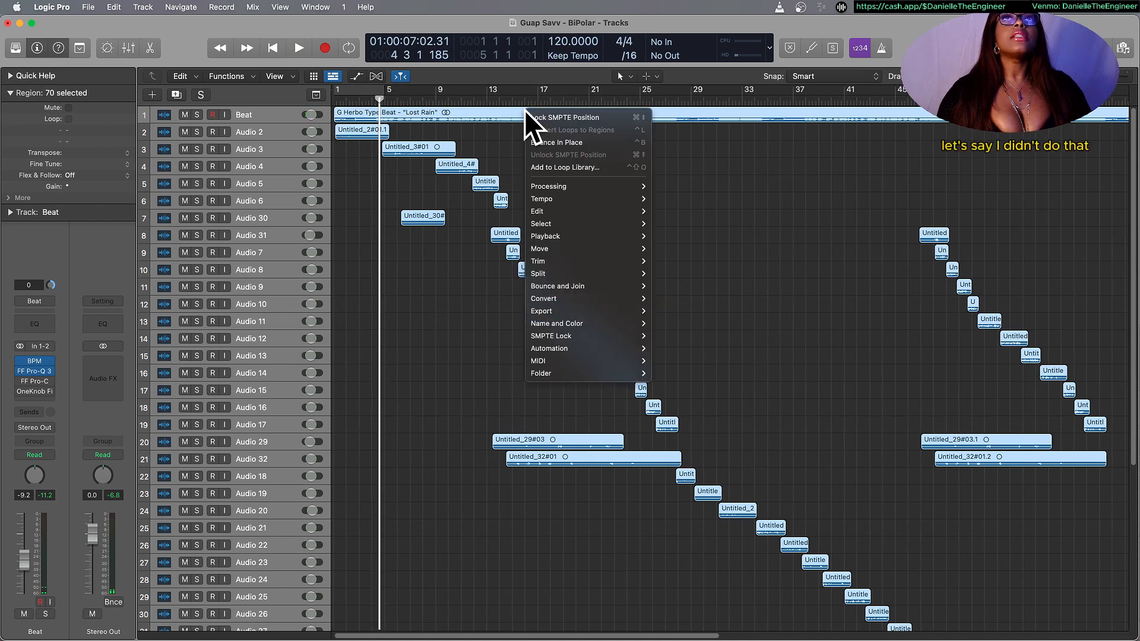
left_click(495, 126)
Set the project tempo to 71.5 BPM while the regions are not SMPTE locked.
double_click(567, 41)
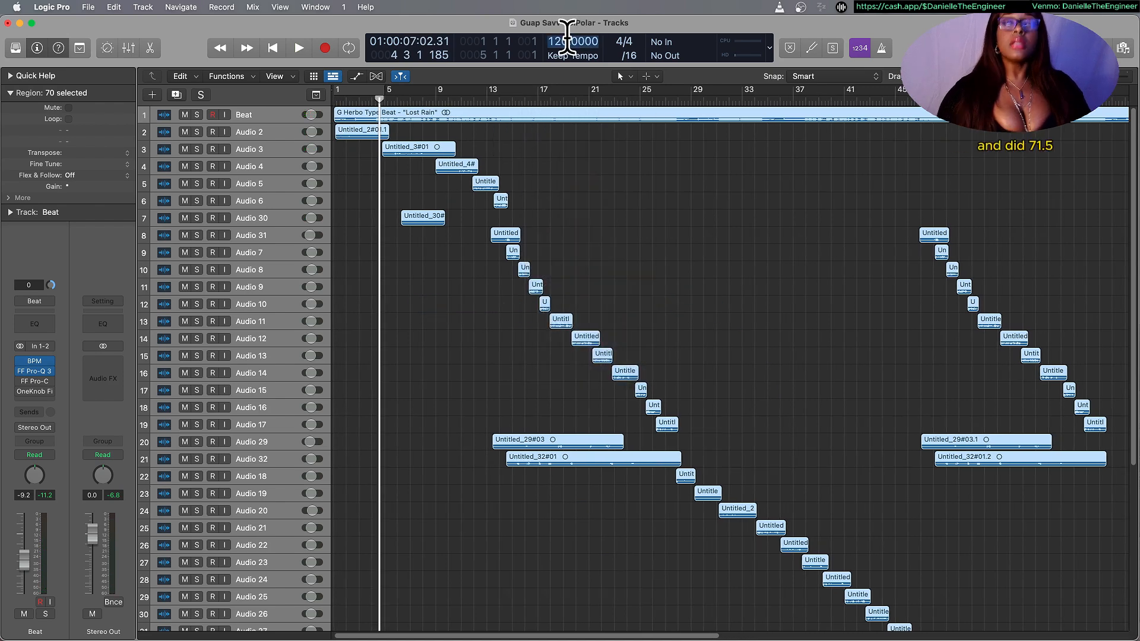
type("713.")
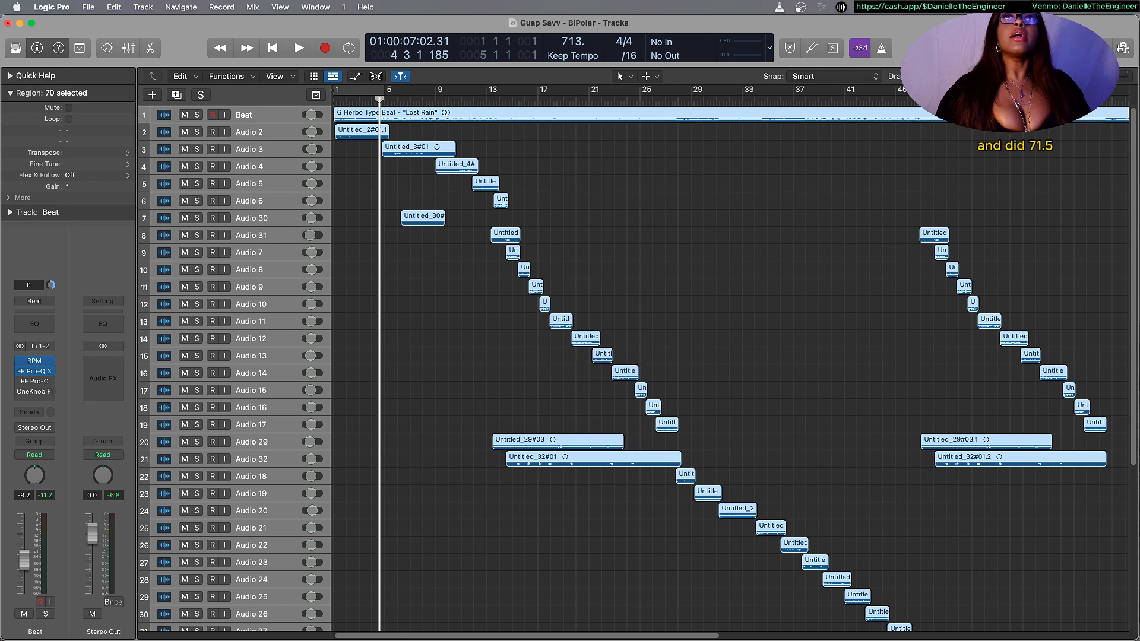
key("BackSpace")
key("BackSpace")
type(".5")
key("Return")
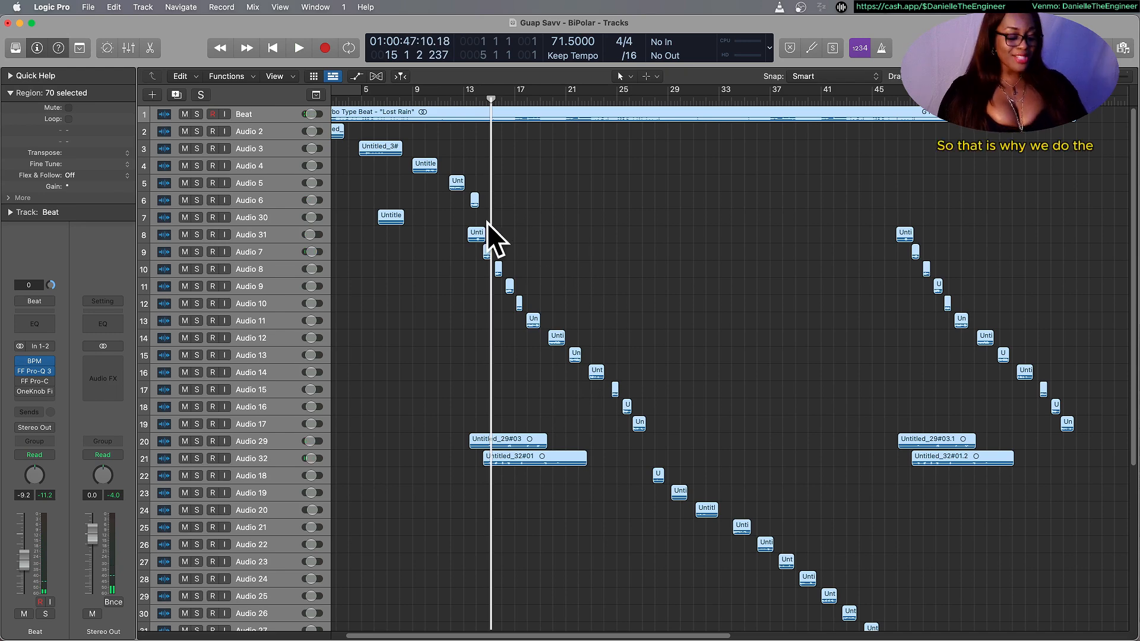
Undo the tempo change made with the regions unlocked.
right_click(470, 112)
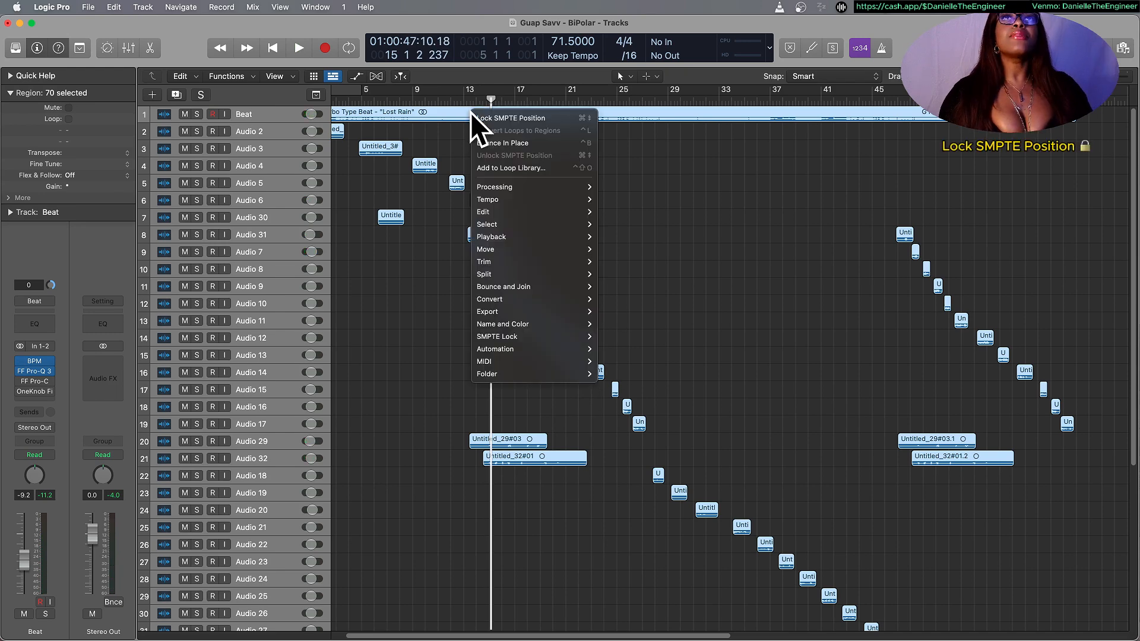
left_click(790, 174)
key("super+z")
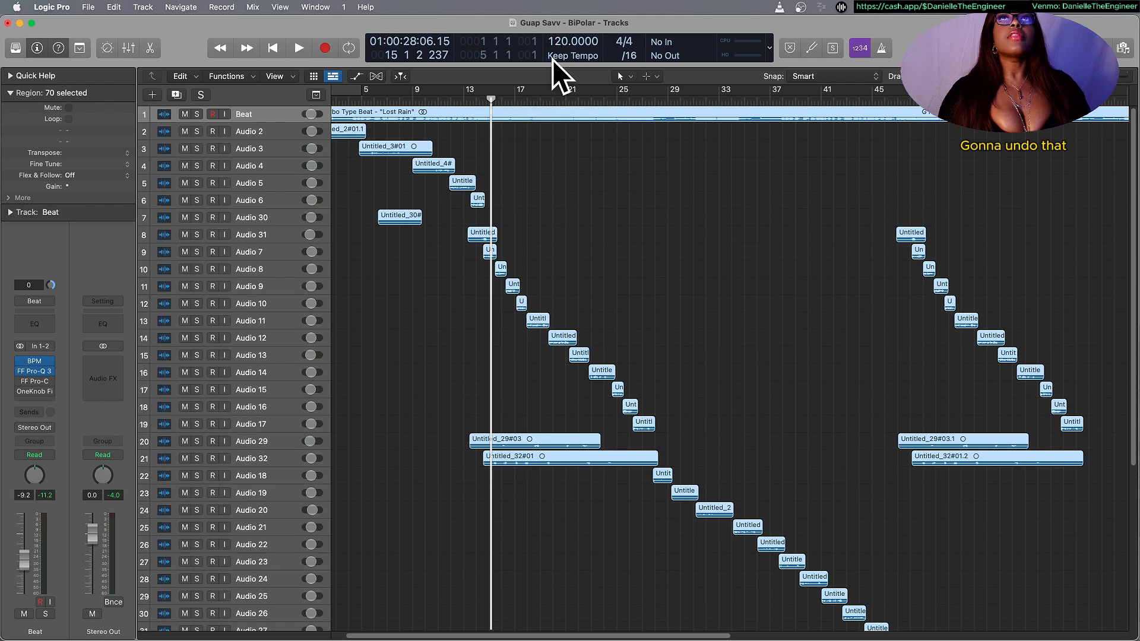
Lock the SMPTE position of all selected regions, and change the project tempo to 71.5 BPM.
right_click(530, 106)
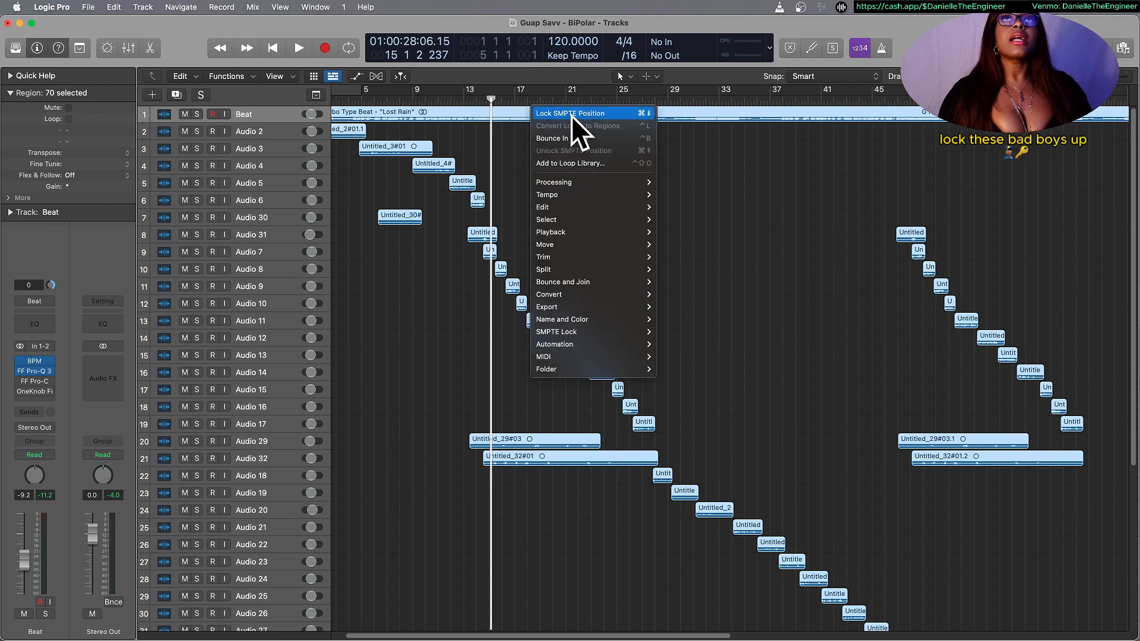
left_click(571, 116)
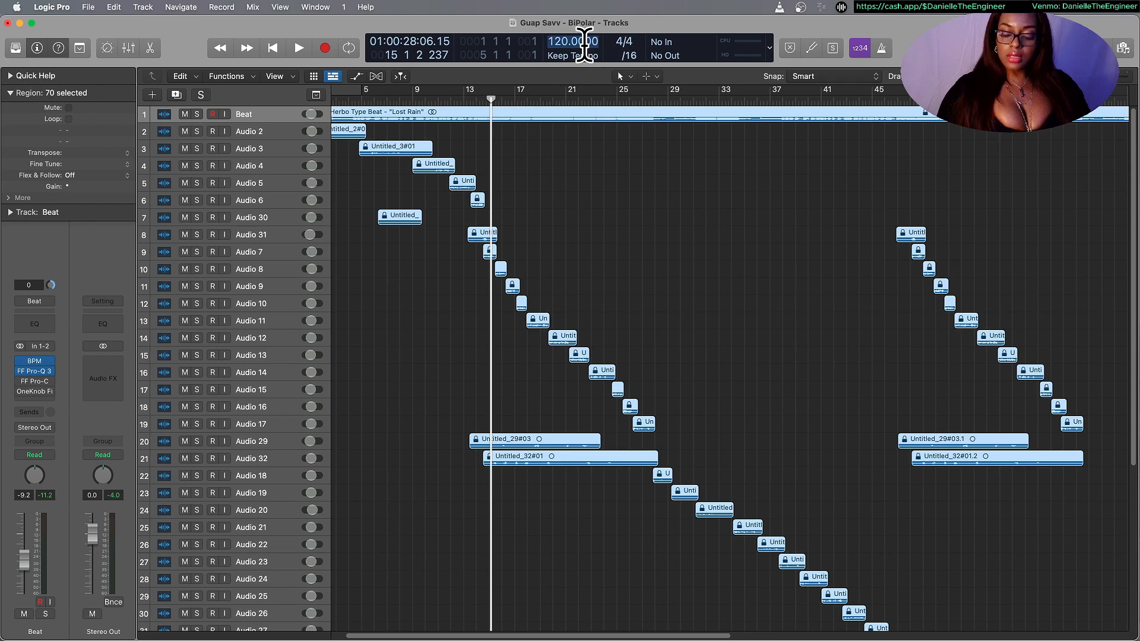
type("71.5")
key("Return")
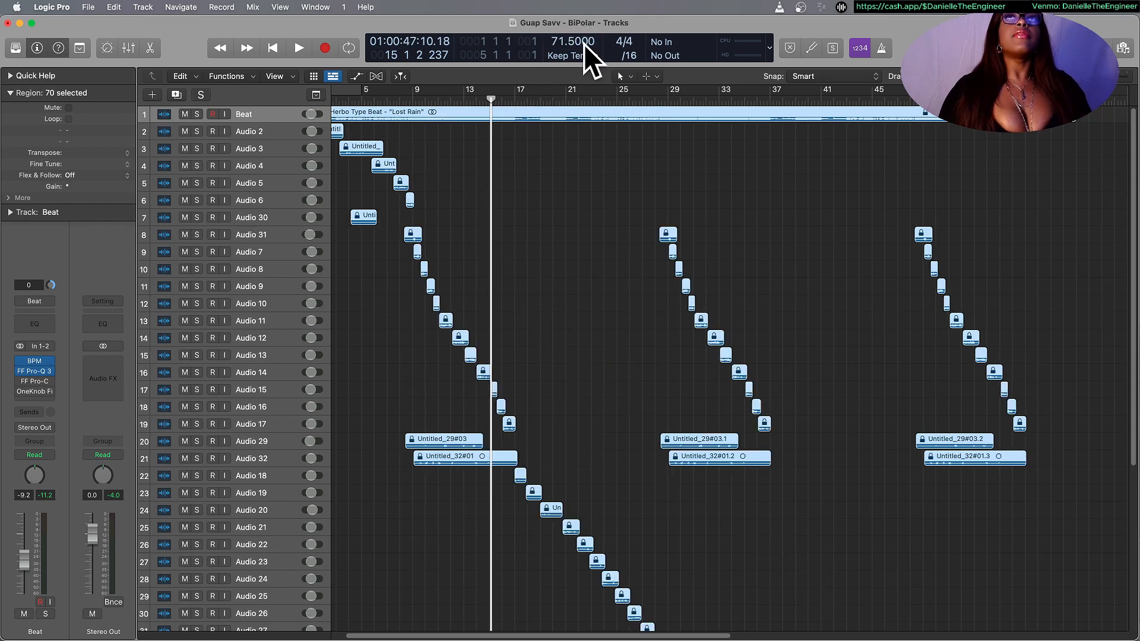
Unlock the SMPTE position of all regions and deselect them.
scroll(457, 124, "left", 3)
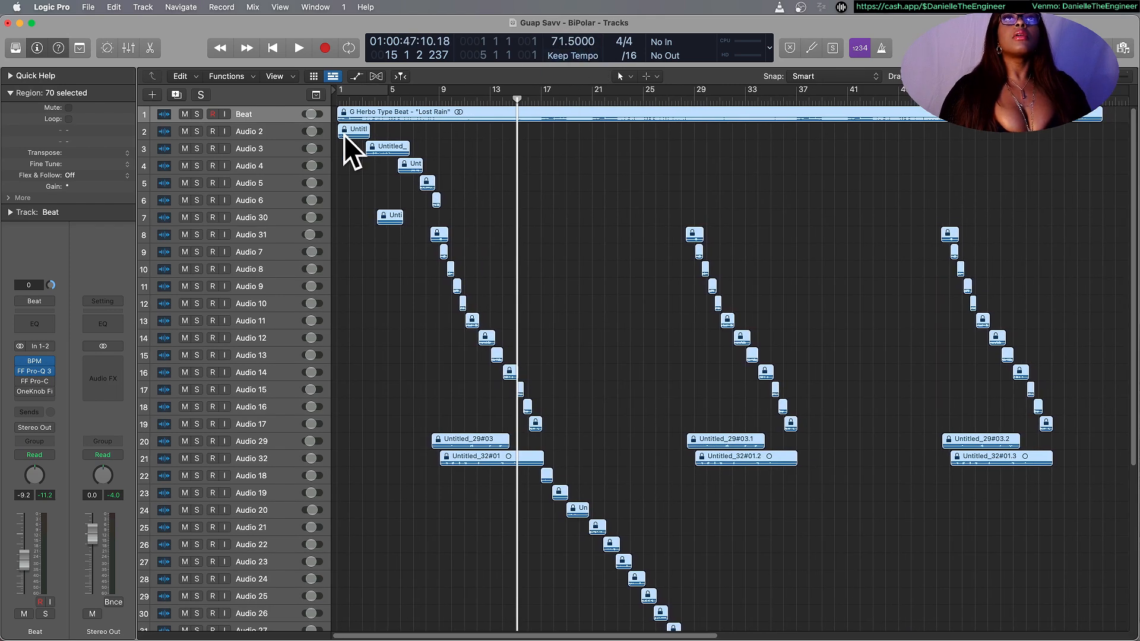
right_click(350, 110)
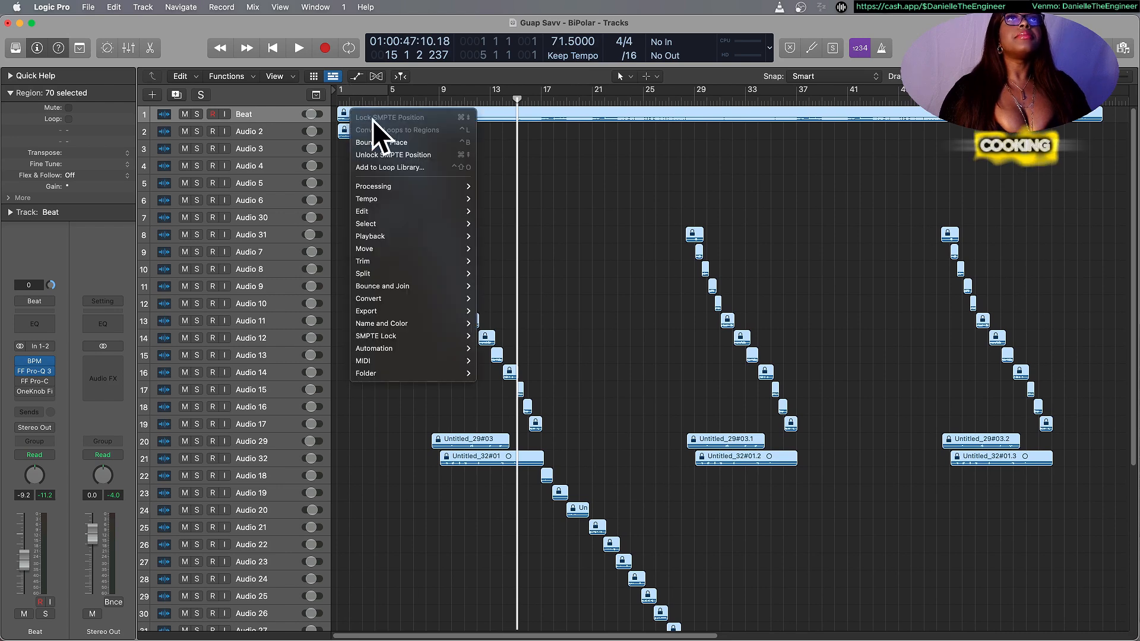
left_click(389, 150)
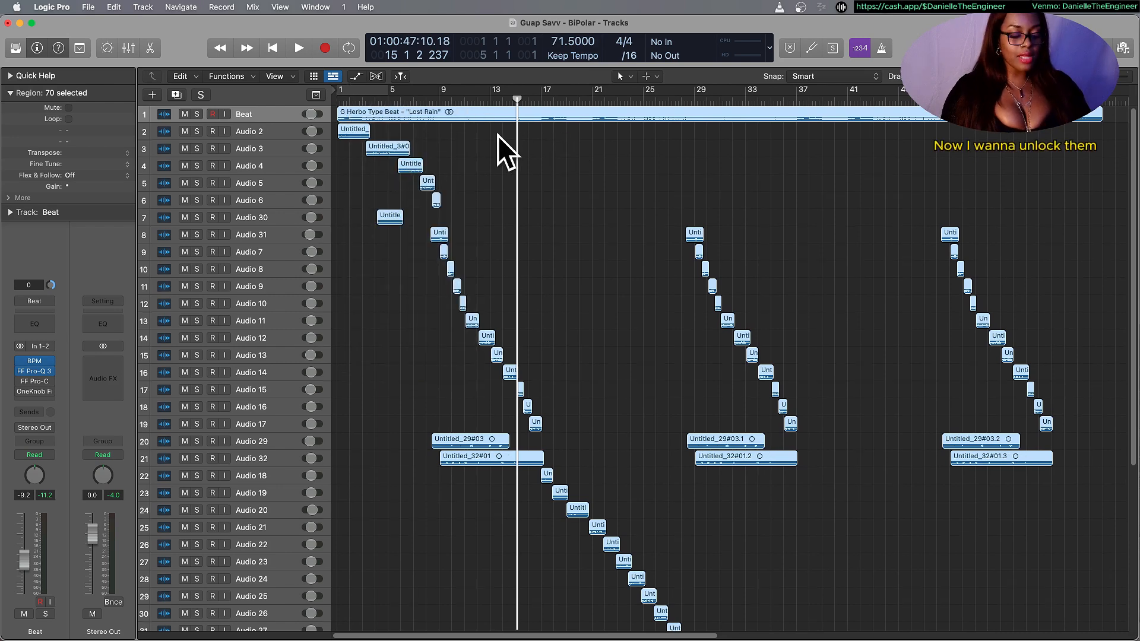
scroll(495, 162, "down", 1)
left_click(494, 163)
scroll(436, 143, "up", 2)
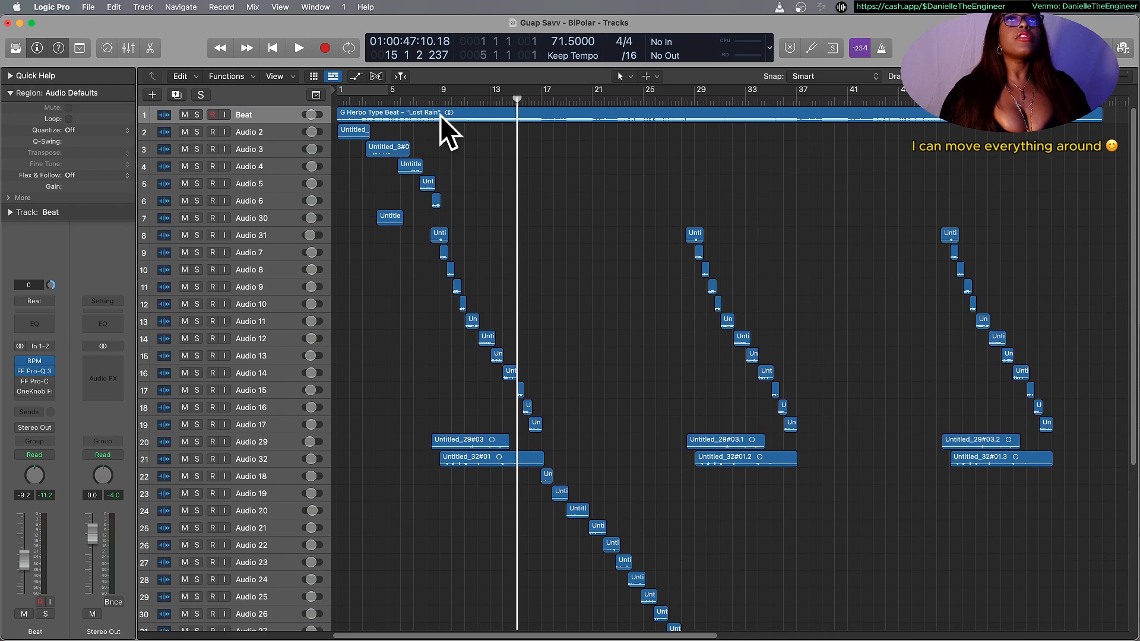
Select all regions, lock their SMPTE position again and clear the selection.
key("super+a")
right_click(437, 111)
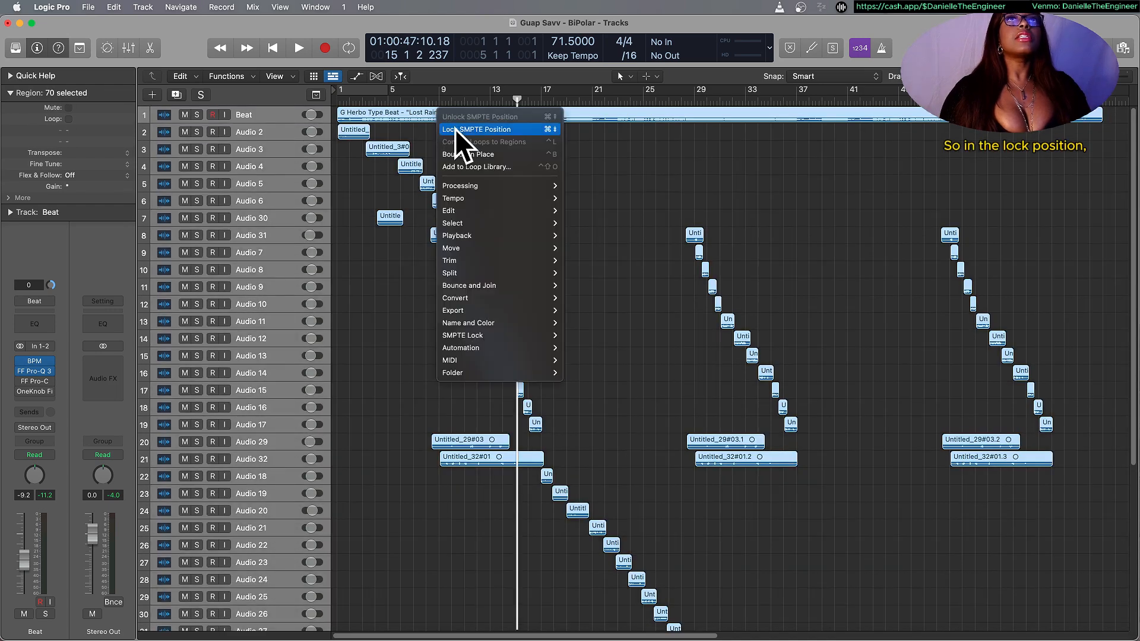
left_click(464, 129)
left_click(534, 177)
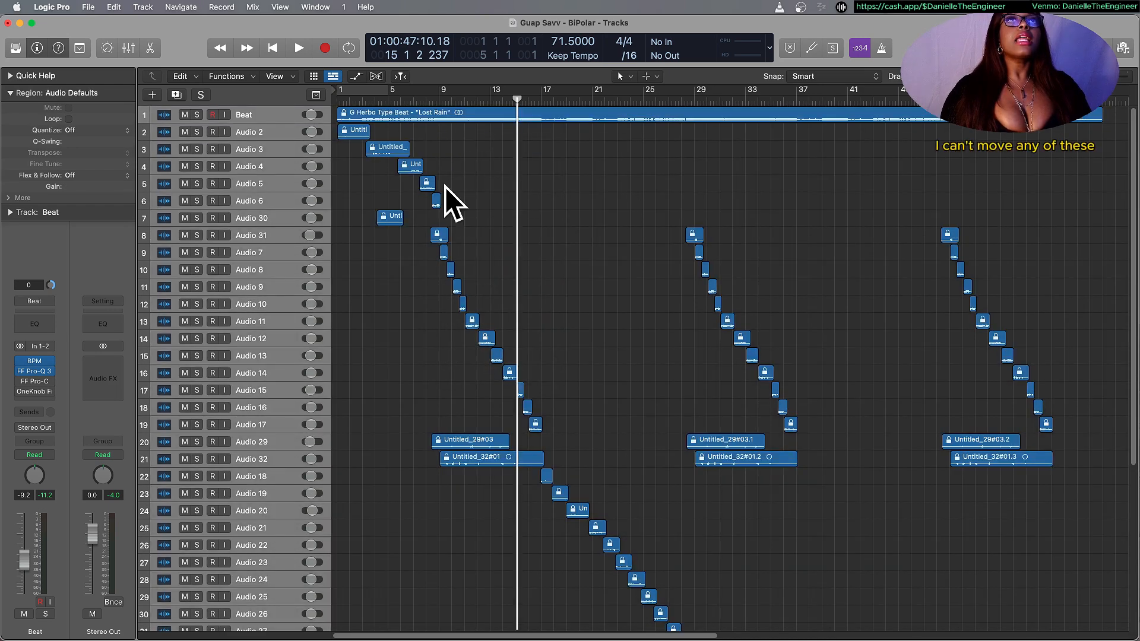
Try to move the locked region on Audio 3 and undo the attempt.
left_click_drag(395, 149, 468, 456)
key("super+z")
key("super+z")
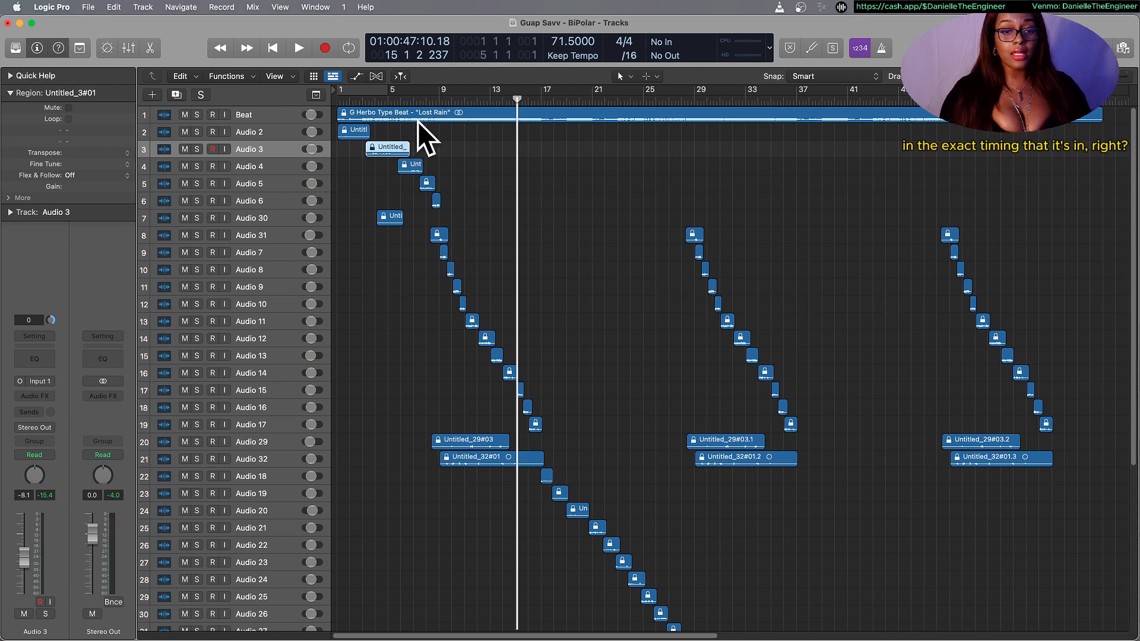
Select all regions in the session and unlock their SMPTE position.
scroll(380, 120, "right", 1)
left_click(444, 131)
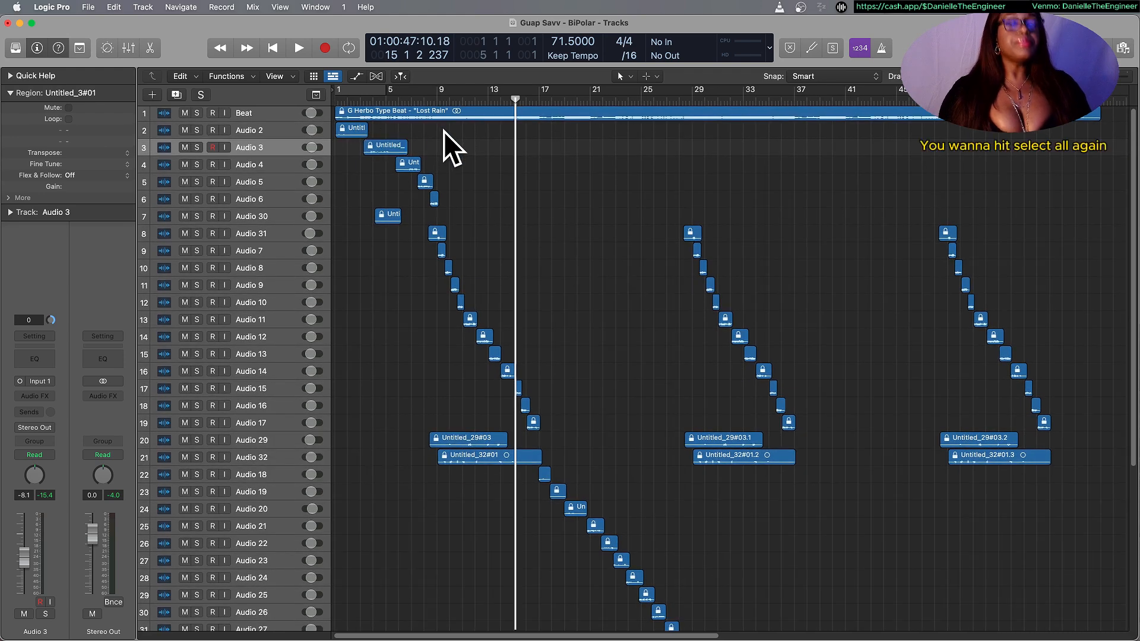
key("super+a")
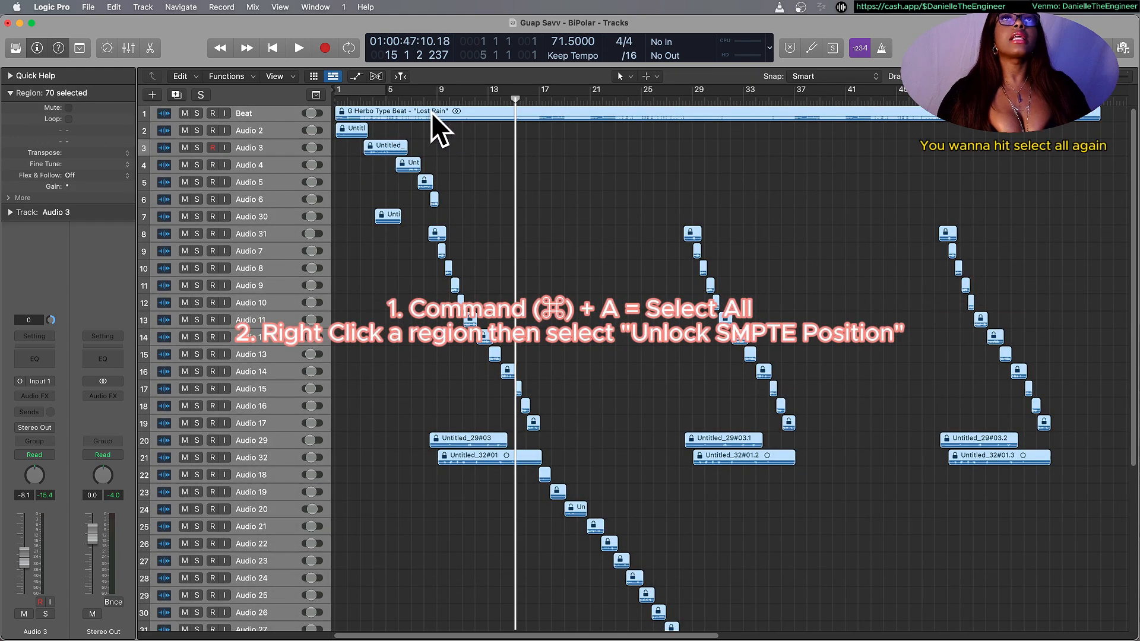
right_click(431, 112)
left_click(459, 131)
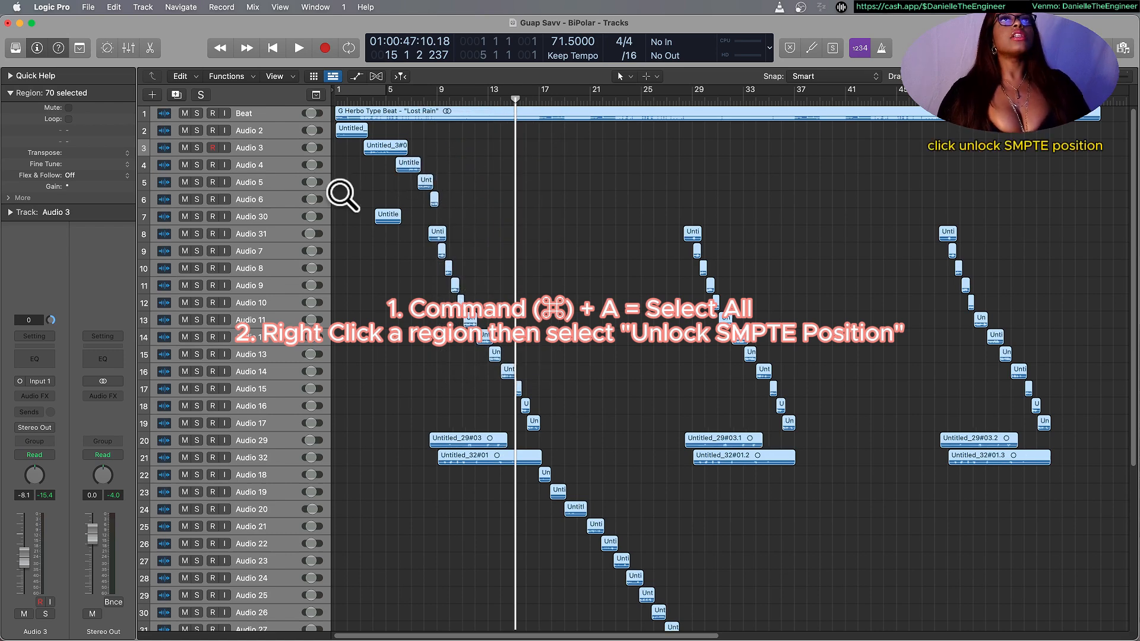
Move the project start marker to before bar 1 to leave empty room ahead of the beat.
key("super+Down")
key("super+Right")
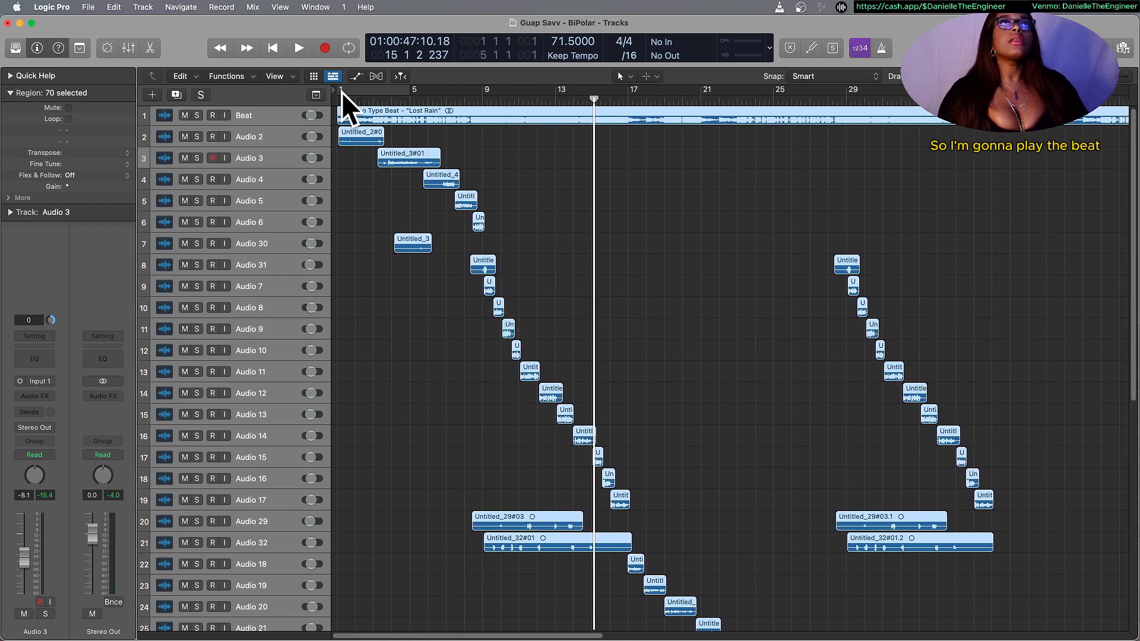
left_click_drag(336, 95, 336, 95)
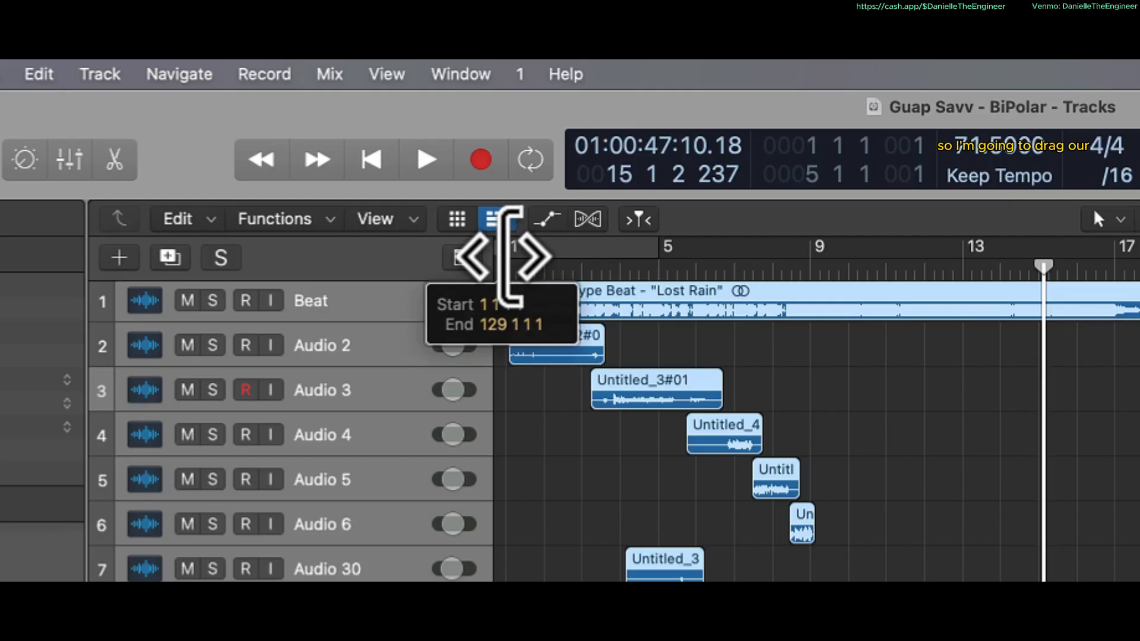
mouse_move(510, 256)
left_mouse_down()
mouse_move(491, 255)
mouse_move(464, 287)
left_mouse_up()
left_click(543, 270)
key("super+Down")
key("super+Down")
key("super+Down")
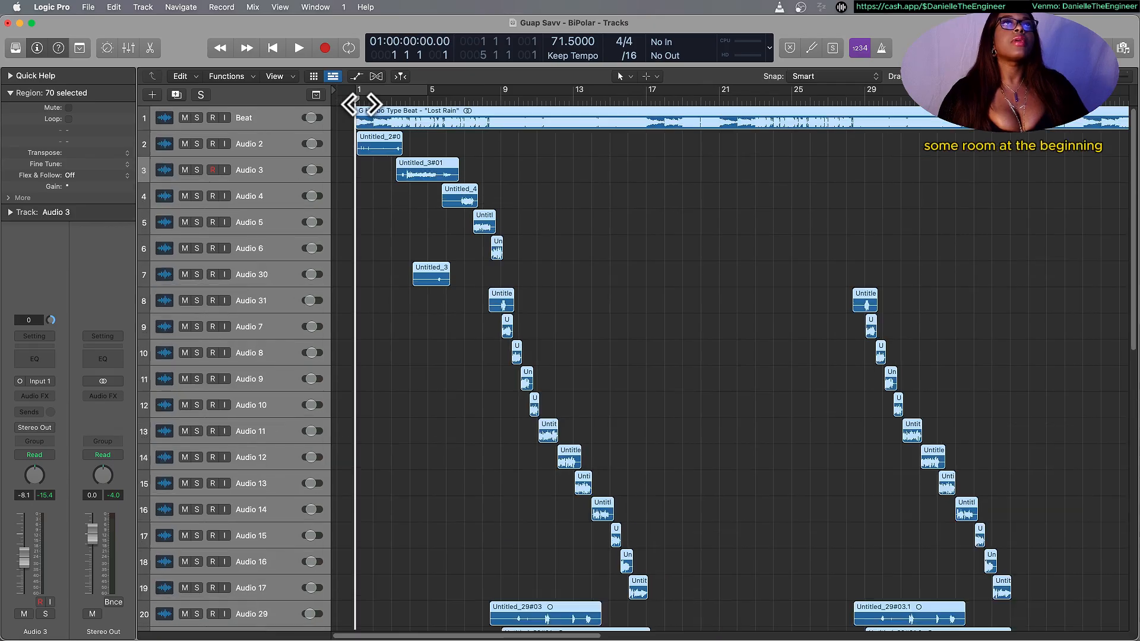
Clear the selection, reselect all regions in the session and place the playhead at bar 2.
key("super+Right")
key("super+Right")
key("super+Right")
key("super+Right")
key("super+Right")
key("super+Right")
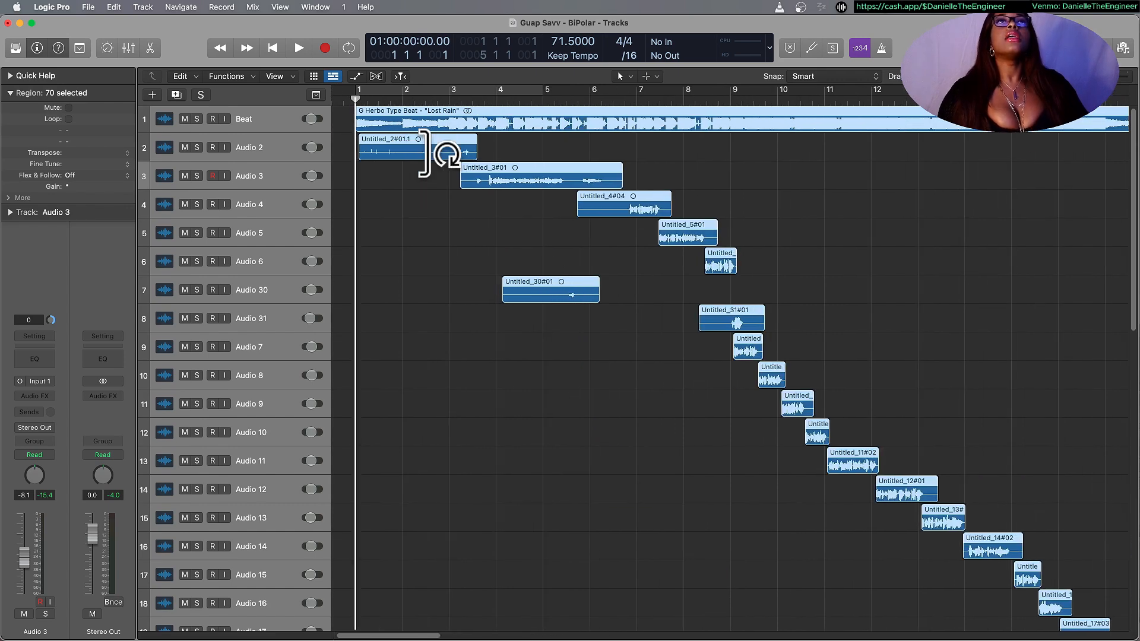
key("super+Left")
key("super+Left")
key("super+Left")
key("super+Left")
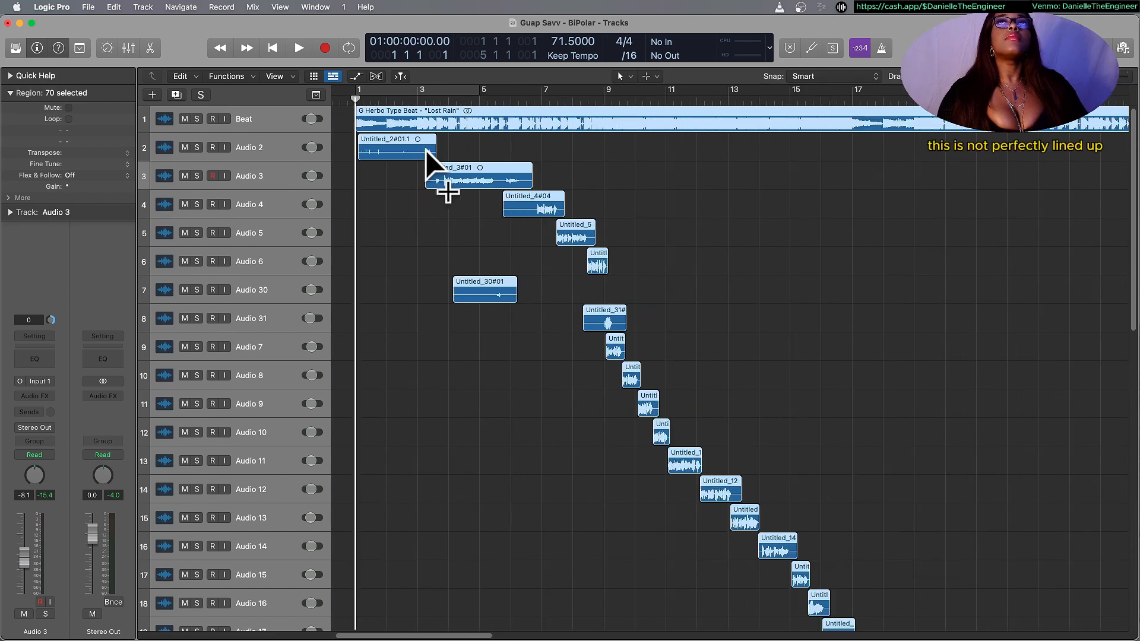
left_click(633, 185)
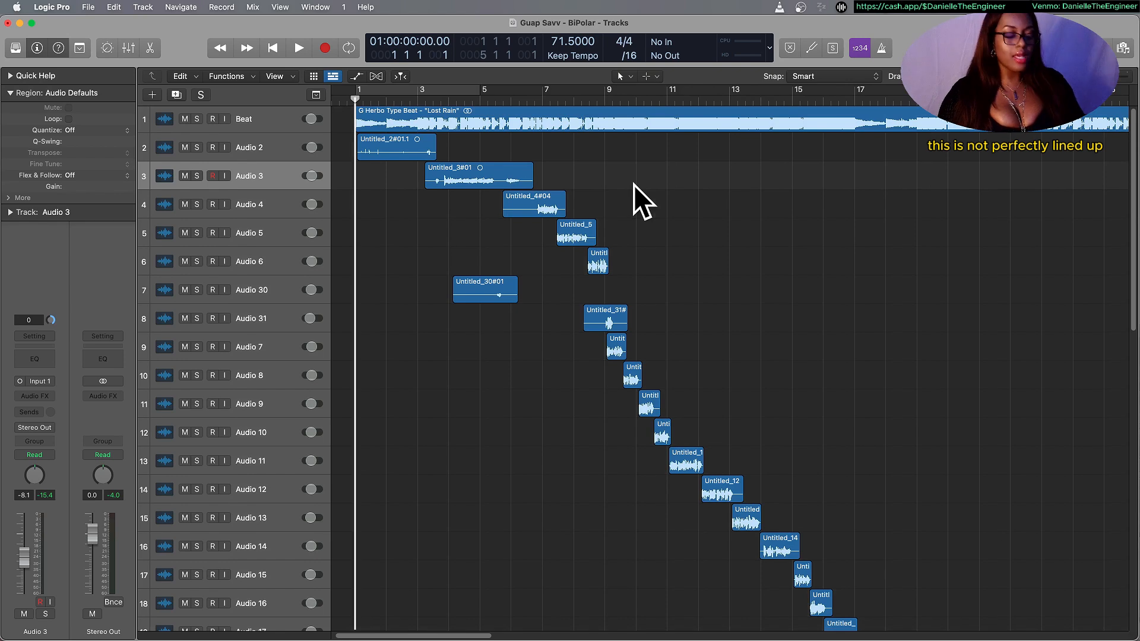
key("super+a")
left_click(387, 102)
left_click(448, 161)
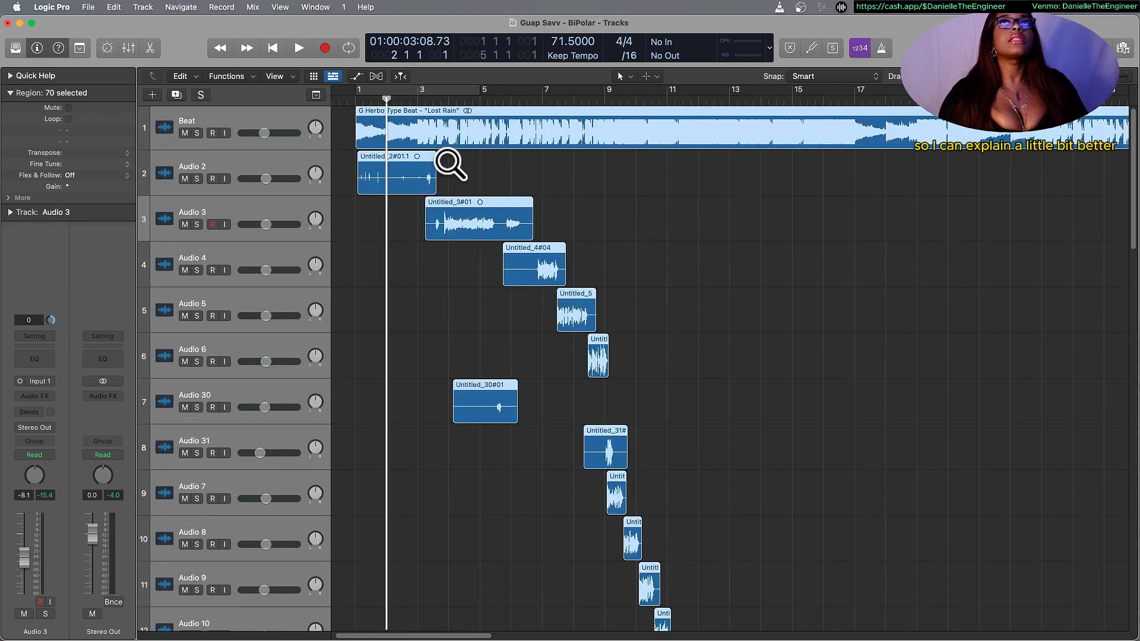
Shift all selected regions slightly earlier so the beat's waveform onset lines up with bar 2.
scroll(446, 157, "up", 5)
scroll(446, 156, "down", 2)
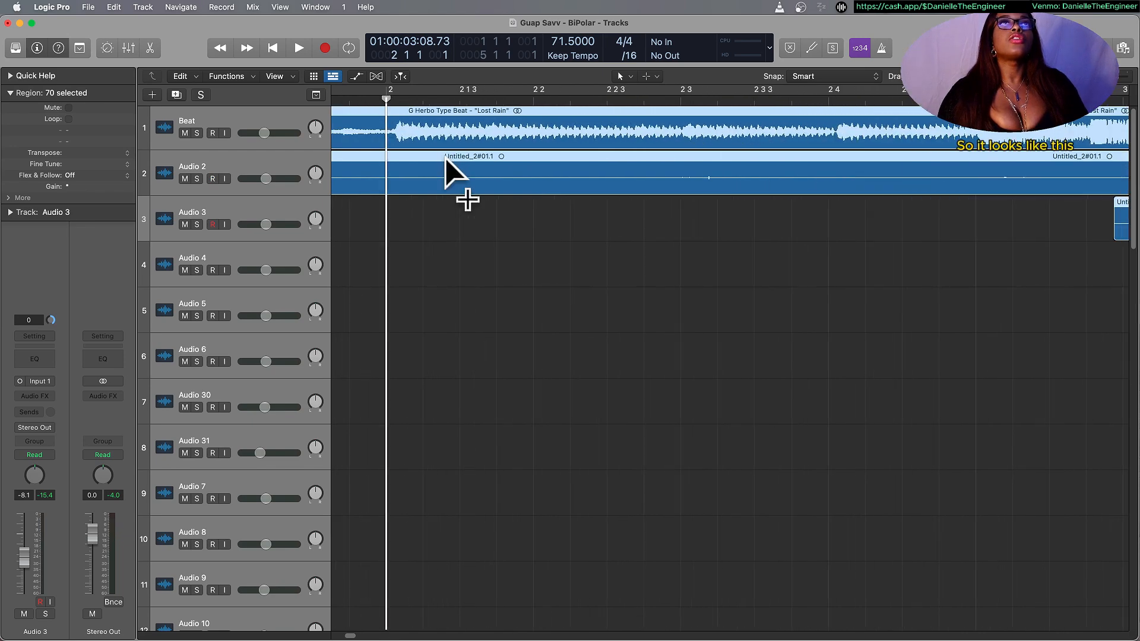
left_click_drag(411, 116, 406, 120)
left_click_drag(407, 120, 406, 120)
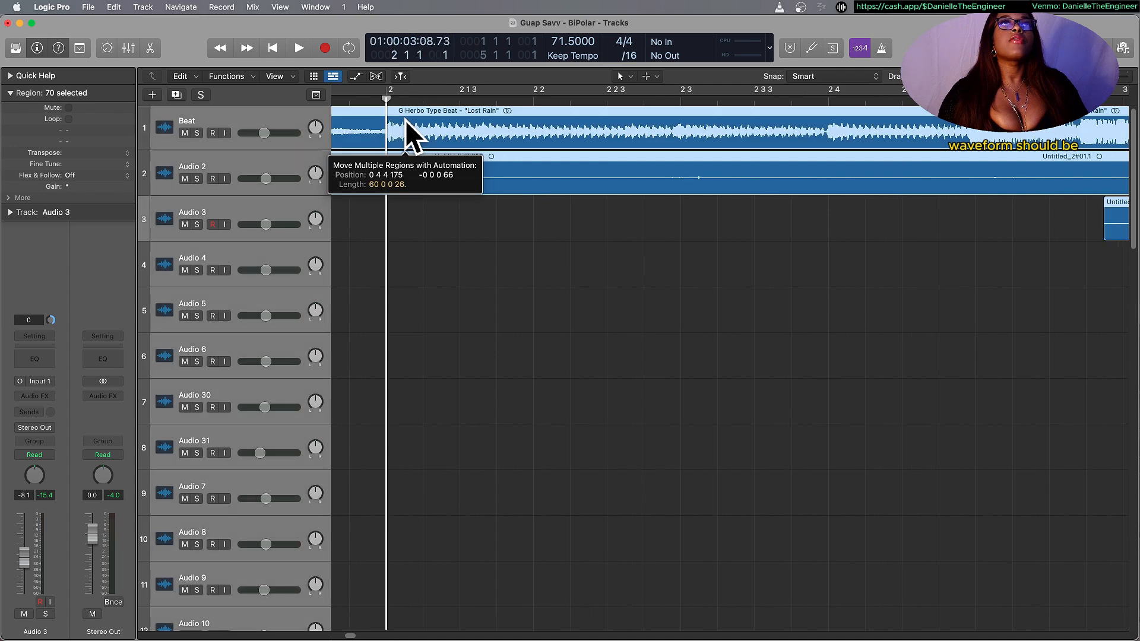
Play the session from bar 2 with the metronome on to check the beat against the click.
scroll(405, 119, "down", 10)
scroll(405, 120, "down", 5)
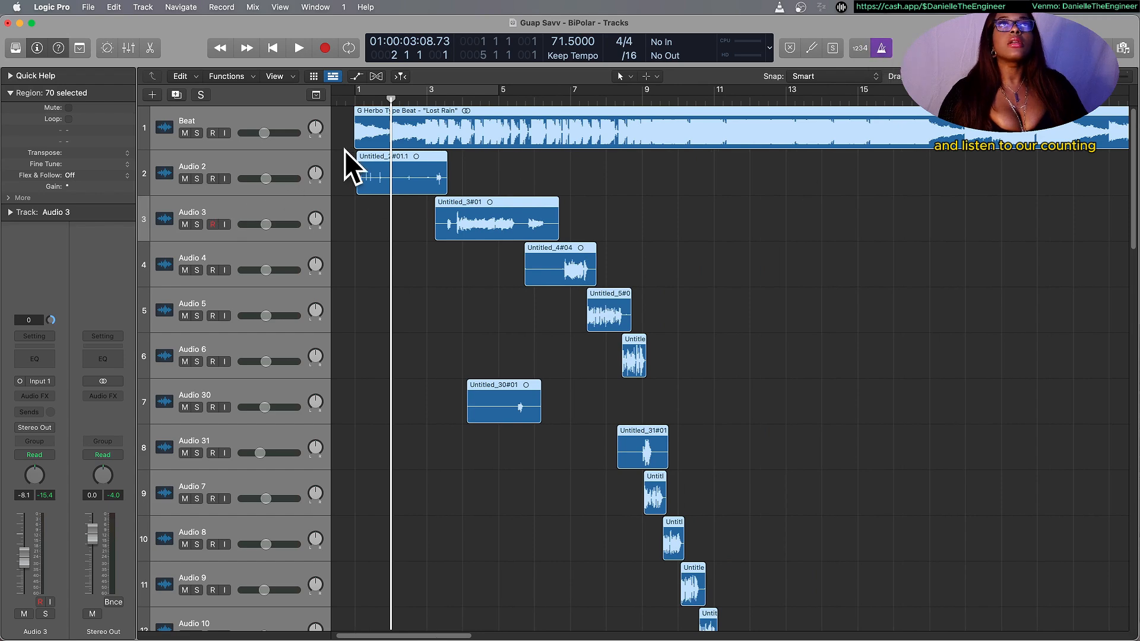
key("space")
scroll(661, 247, "right", 1)
scroll(661, 247, "down", 8)
key("space")
scroll(725, 198, "right", 5)
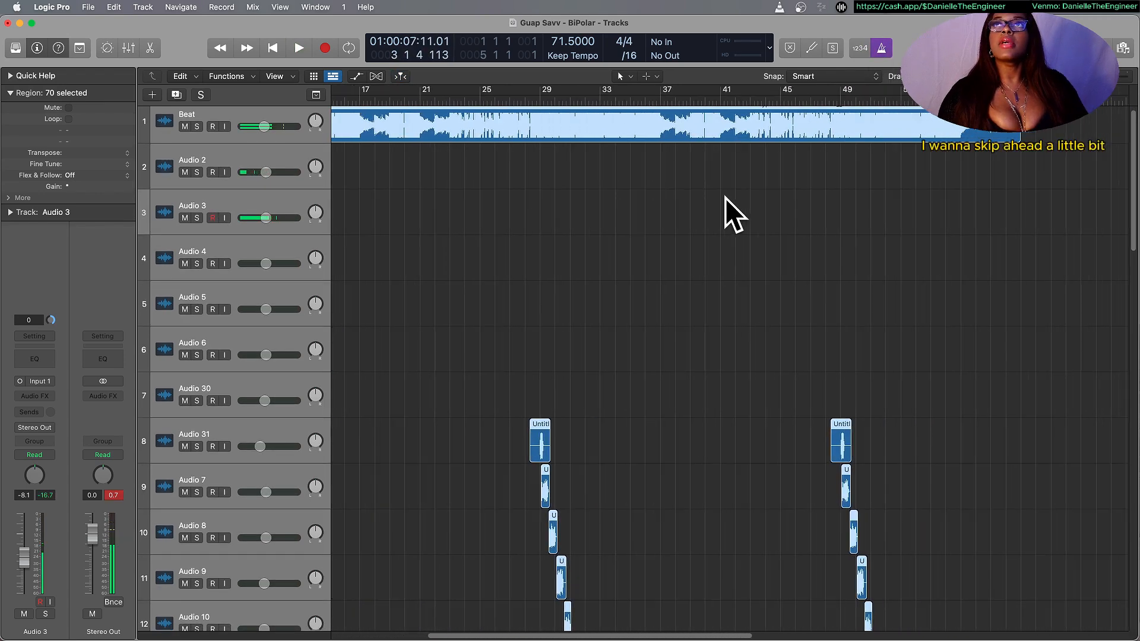
Play from bar 41 to check the timing further into the song and inspect the waveform at bar 43.
left_click(718, 168)
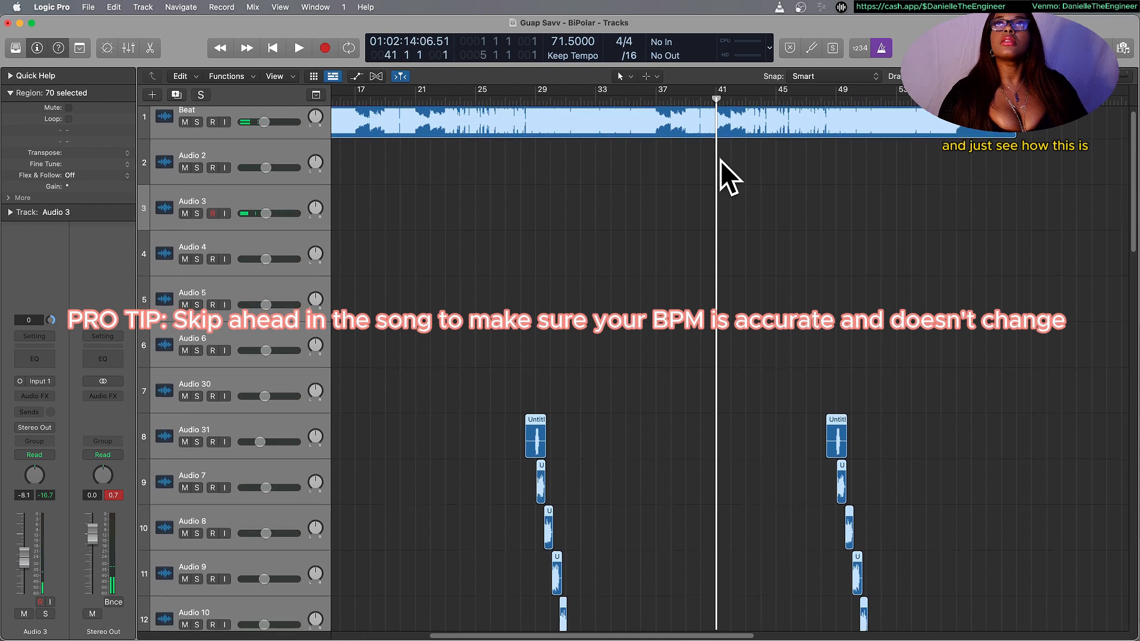
key("space")
scroll(721, 161, "up", 8)
scroll(721, 160, "right", 5)
left_click(730, 99)
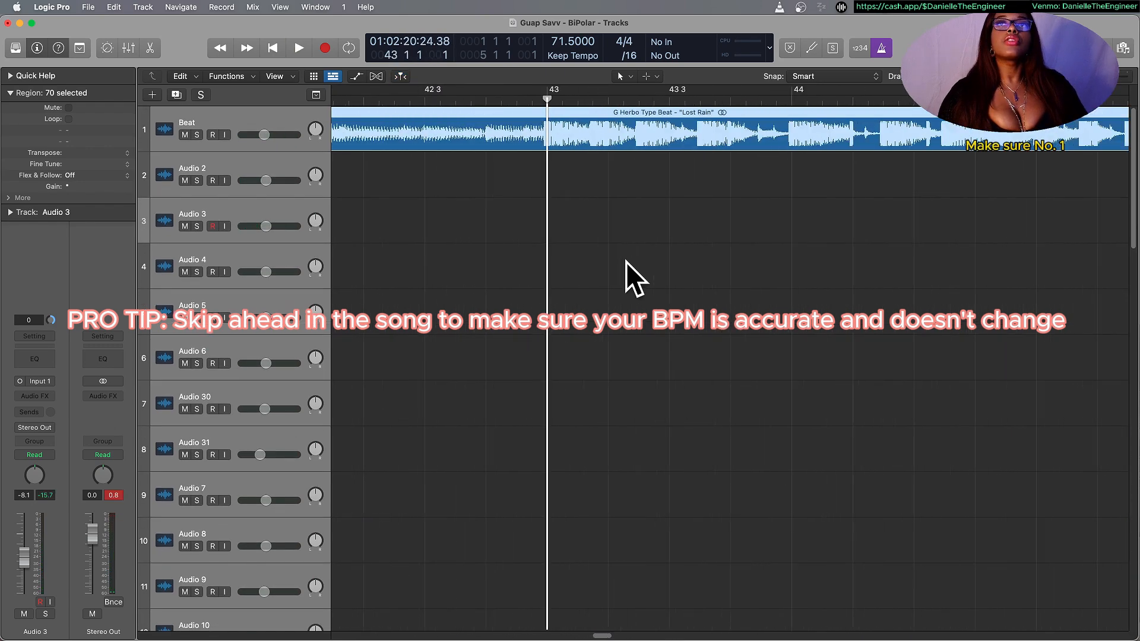
Reselect all regions and nudge them together so the beat's waveform lines up with bar 43.
left_click(625, 262)
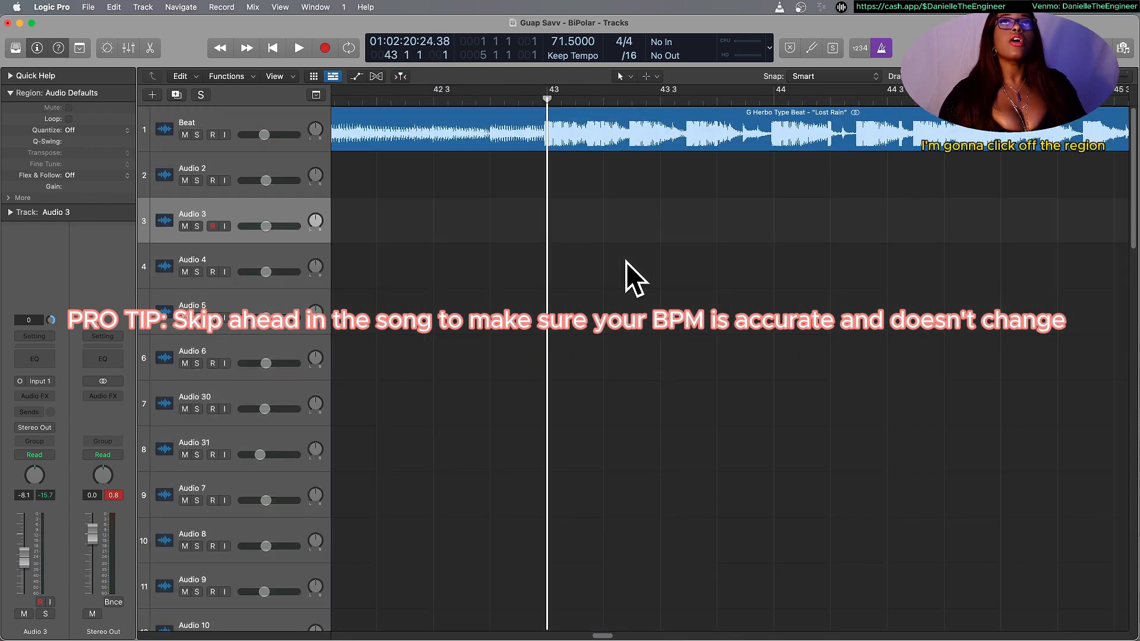
key("super+a")
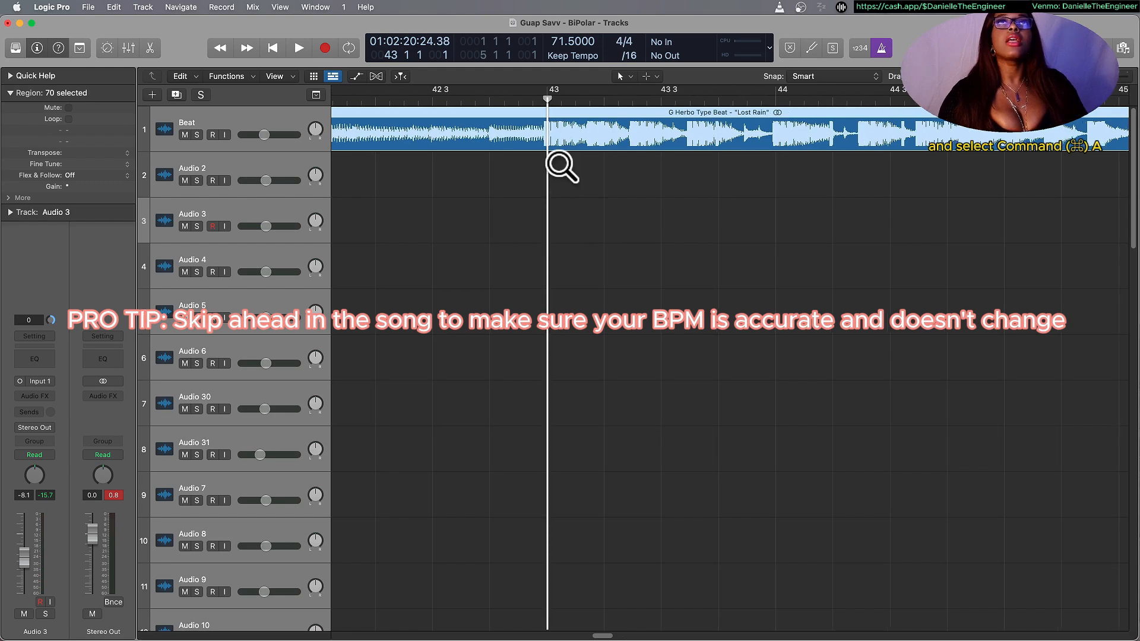
left_click(554, 142, "ctrl+alt")
left_click_drag(551, 135, 562, 128)
Review the whole arrangement to check the vocals against the beat, and clear the selection.
key("super+Left")
key("super+Left")
key("super+Left")
key("super+Left")
key("super+Left")
key("super+Left")
key("super+Left")
key("super+Left")
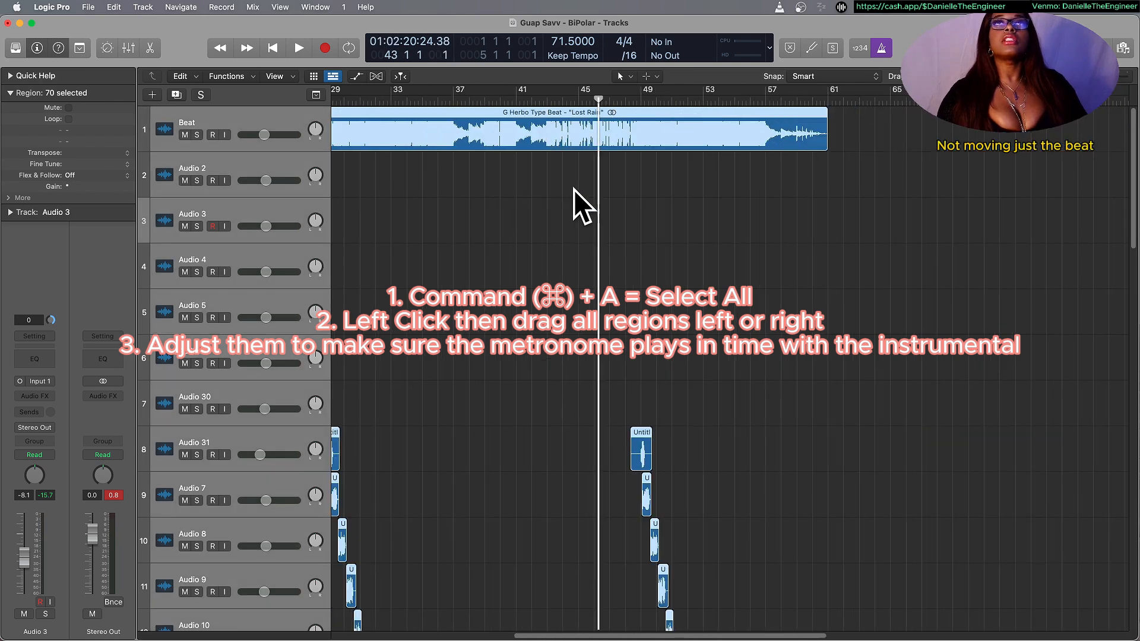
key("super+Left")
key("super+Left")
key("super+Left")
key("super+Up")
key("super+Up")
key("super+Up")
key("super+Up")
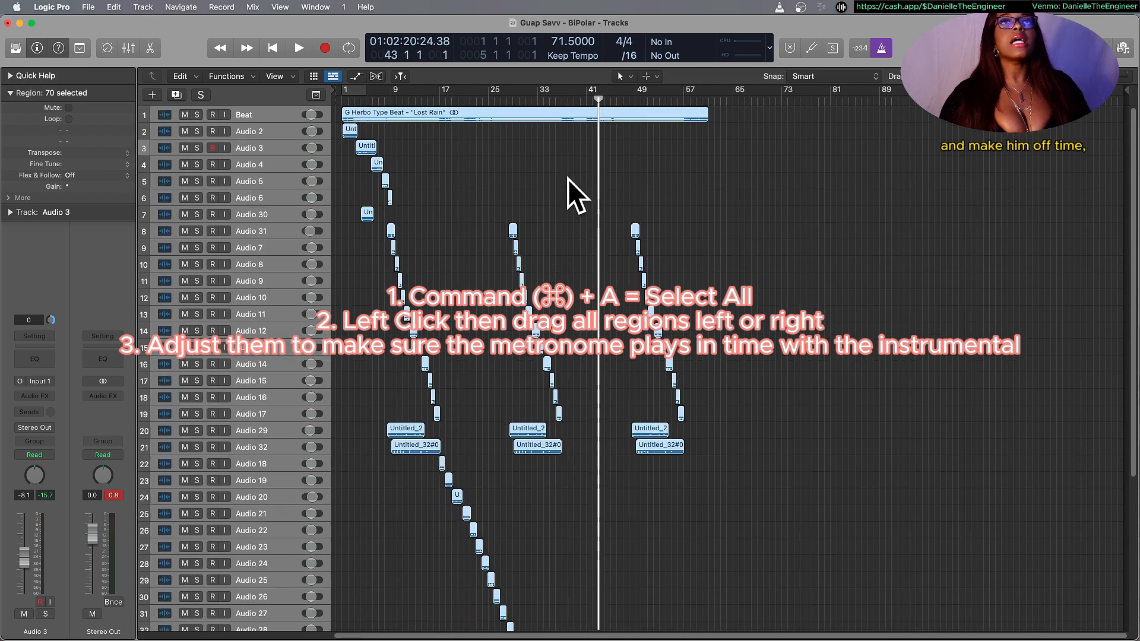
key("super+Up")
key("super+Up")
key("super+Up")
left_click(569, 179)
Inspect the beat's start around bar 1 in close-up and turn off the metronome.
key("Return")
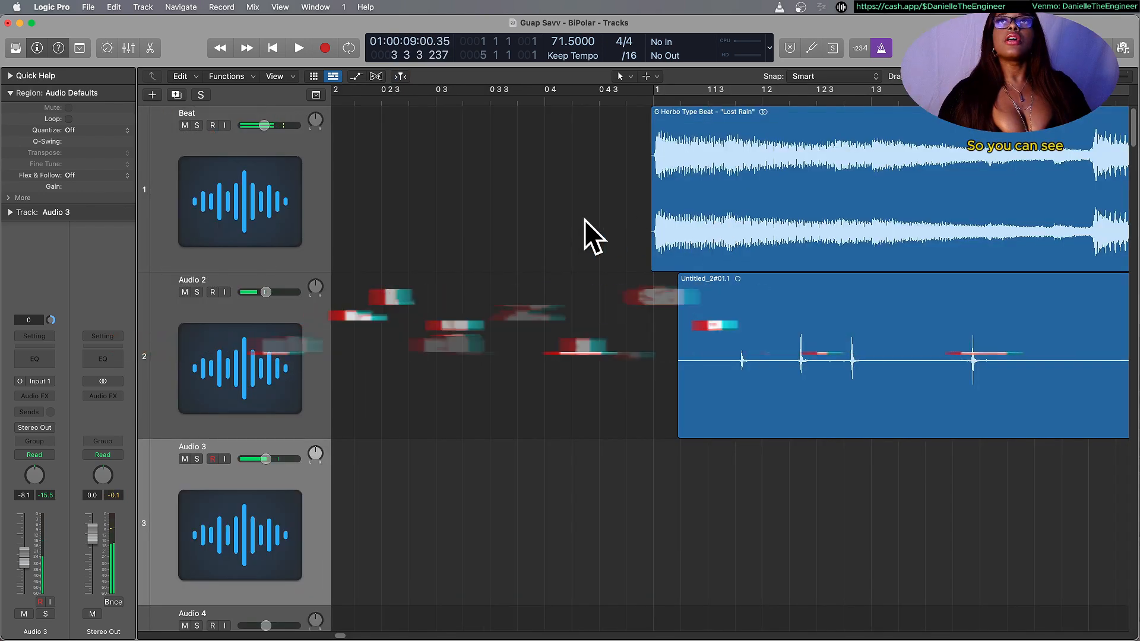
left_click_drag(584, 258, 849, 9)
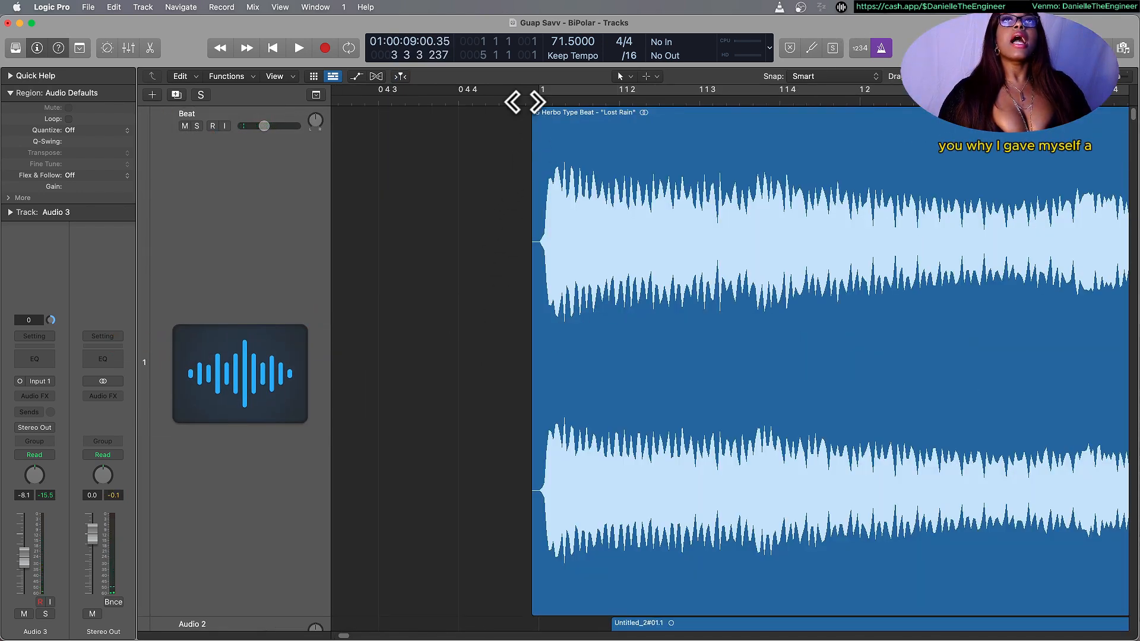
key("z")
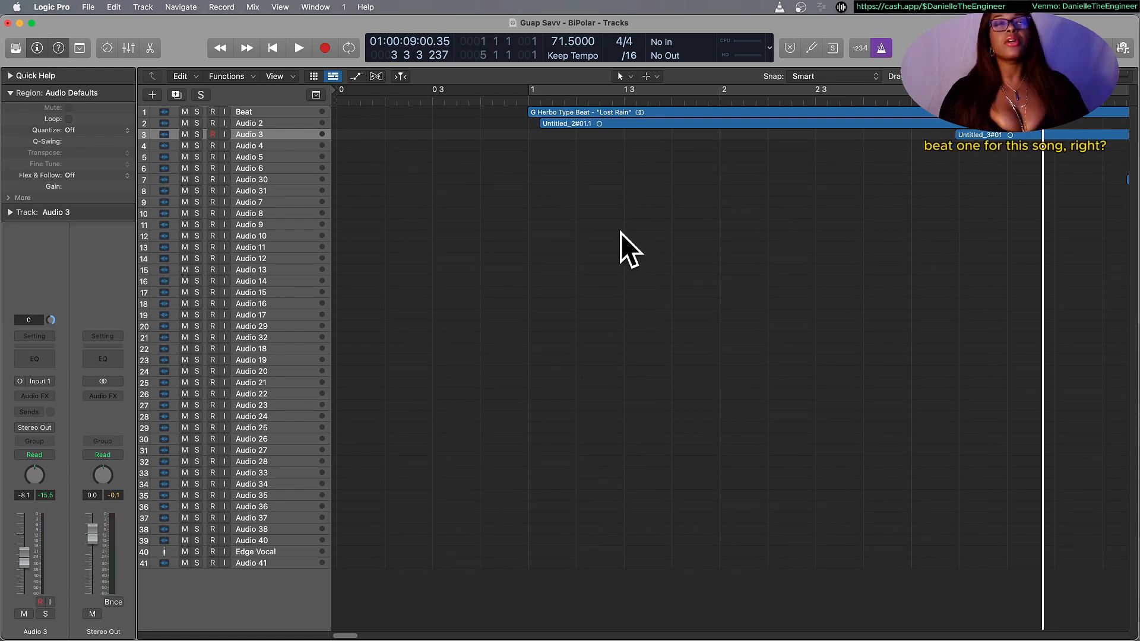
scroll(503, 140, "right", 3)
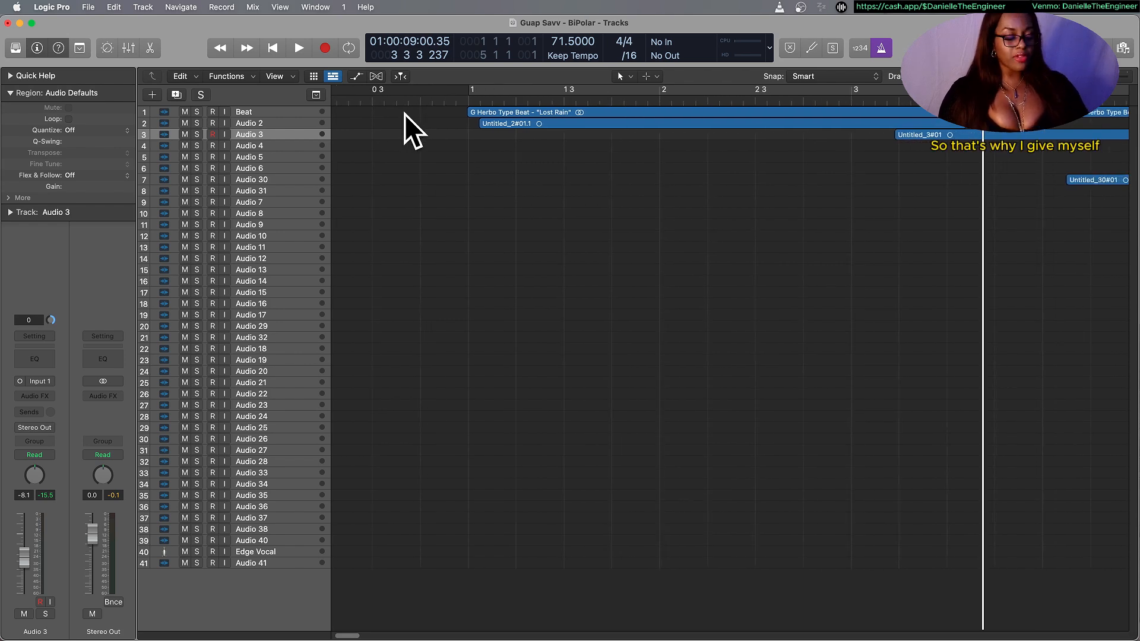
scroll(557, 209, "left", 2)
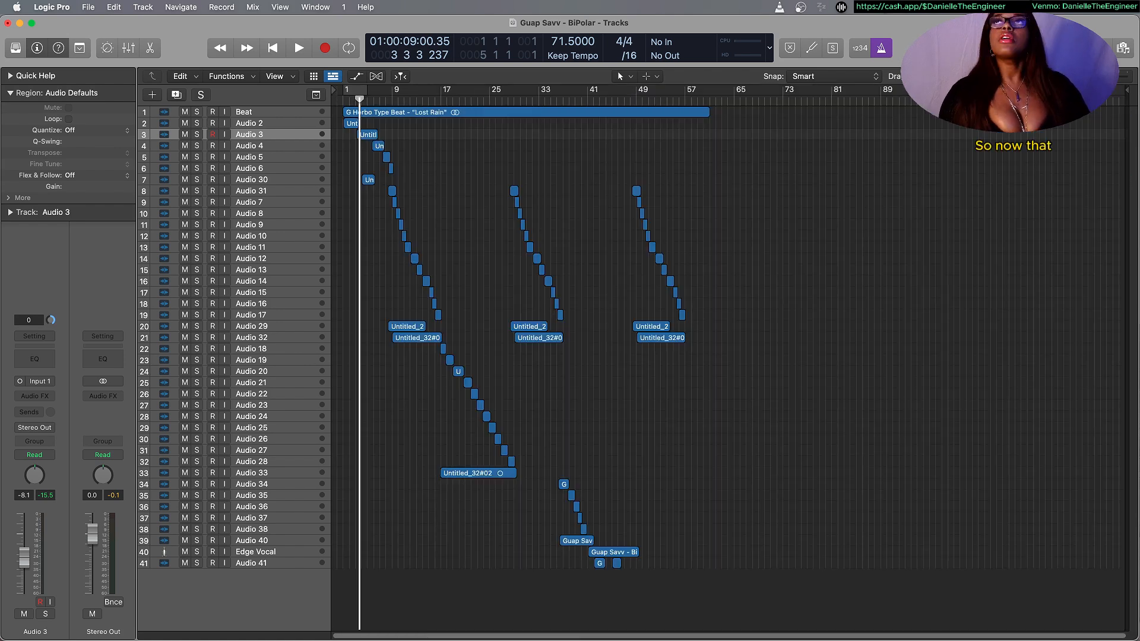
left_click(881, 46)
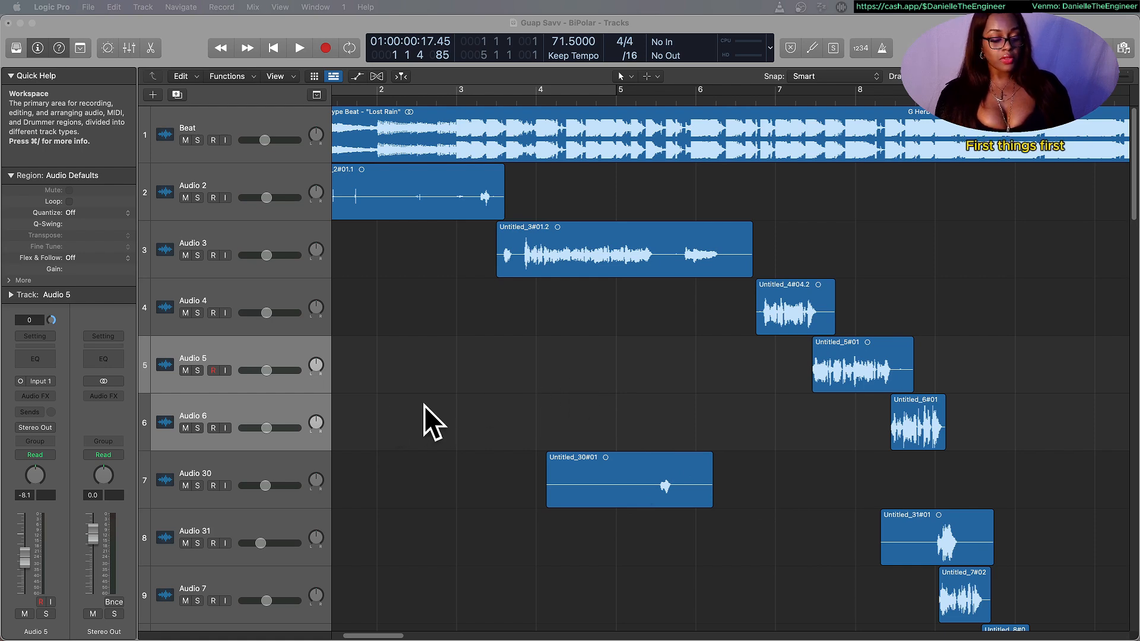
Practise zooming the tracks area in and out, both horizontally and vertically.
key("super+Left")
key("super+Left")
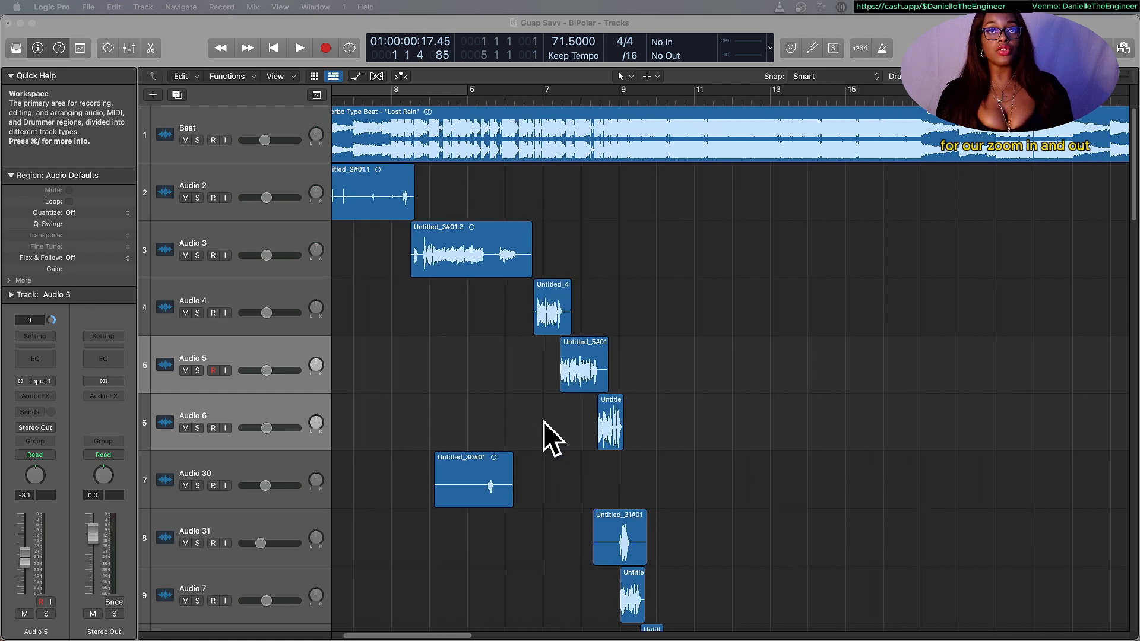
key("super+Up")
key("super+Up")
key("super+Down")
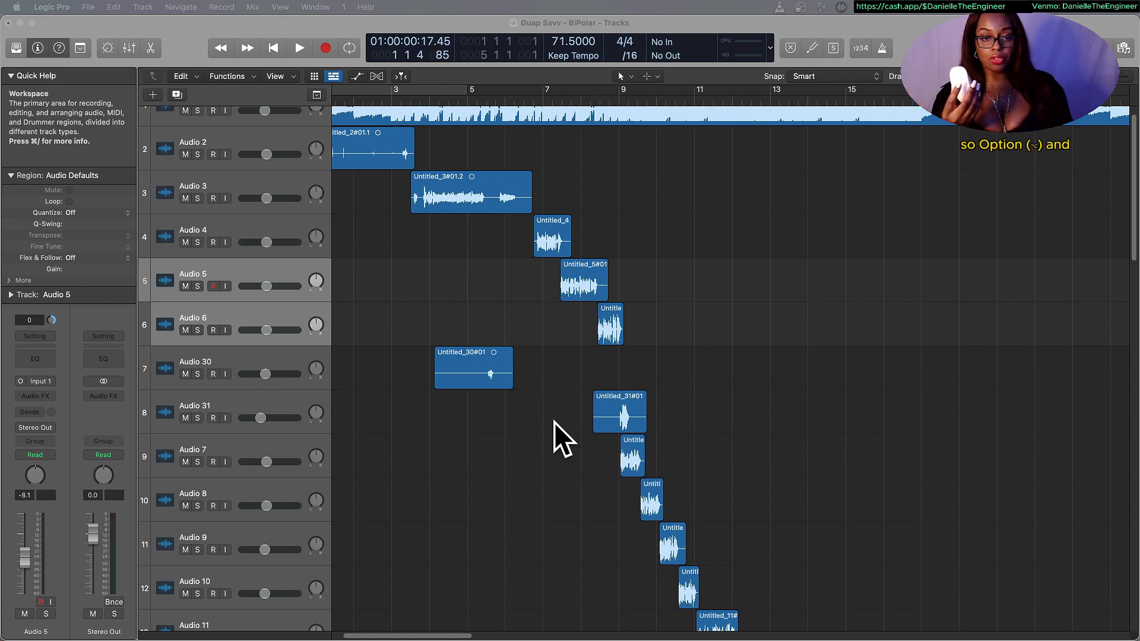
scroll(554, 422, "up", 1)
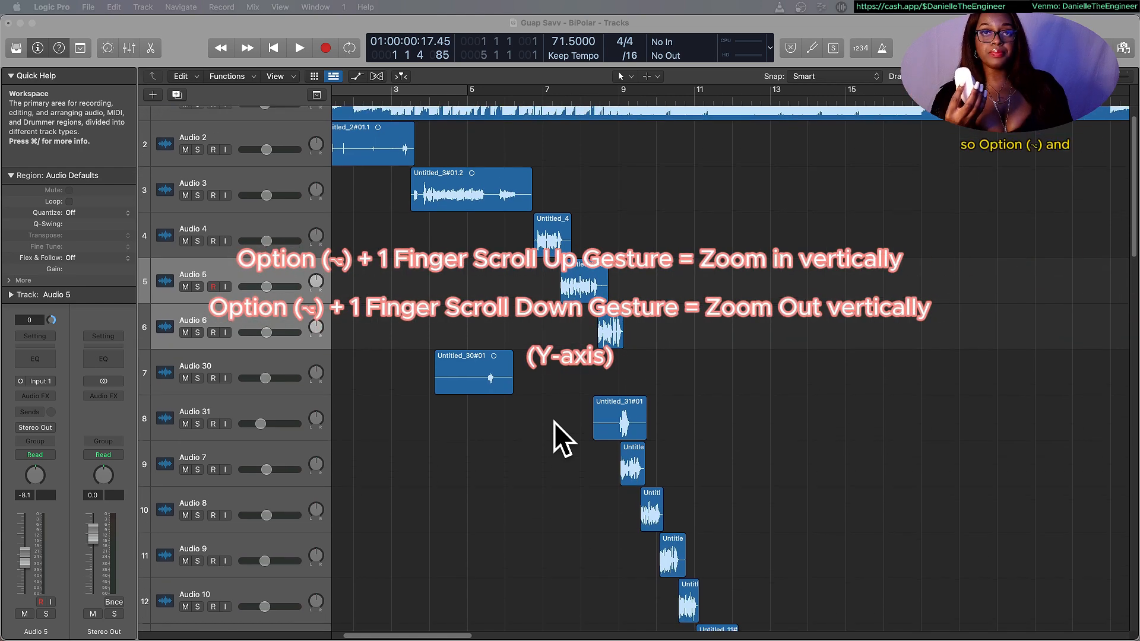
scroll(554, 423, "up", 2)
scroll(555, 422, "up", 3)
scroll(554, 422, "down", 3)
scroll(554, 423, "up", 1)
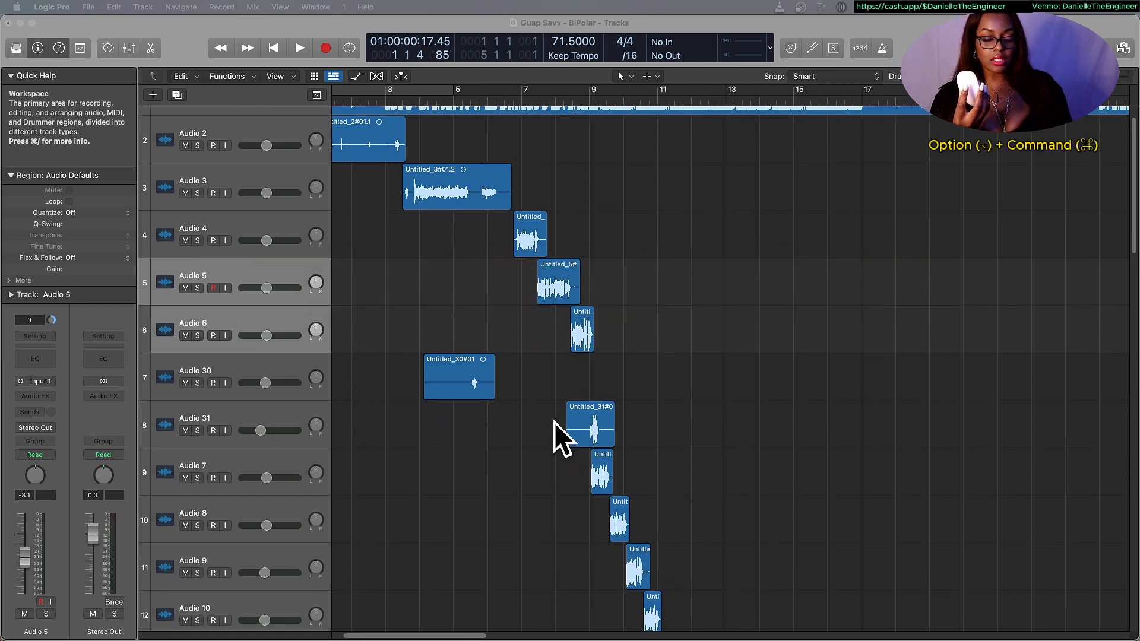
Practise zooming the tracks in and out on both axes at once.
scroll(554, 423, "up", 2)
scroll(555, 422, "down", 2)
scroll(554, 423, "up", 3)
scroll(554, 423, "down", 3)
scroll(554, 422, "up", 2)
scroll(555, 422, "up", 2)
scroll(554, 423, "down", 4)
scroll(555, 423, "down", 1)
scroll(554, 422, "up", 2)
Look through the project as far as the vocal regions near bar 29 and return to its beginning.
scroll(554, 422, "right", 10)
scroll(554, 423, "down", 3)
scroll(554, 423, "right", 5)
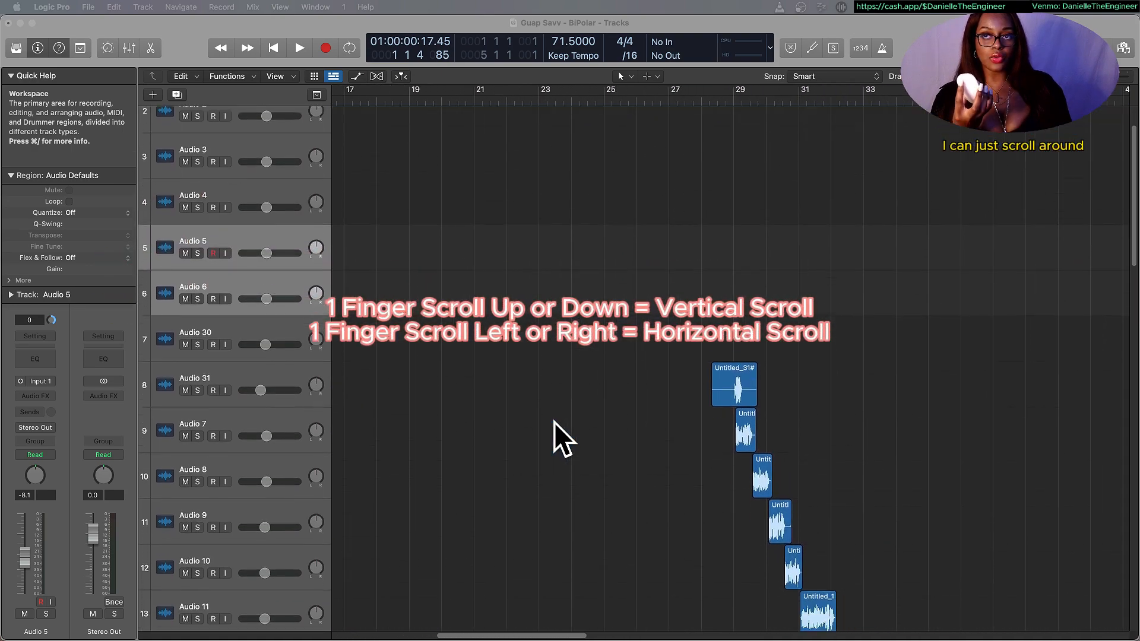
scroll(555, 423, "down", 1)
scroll(554, 423, "left", 12)
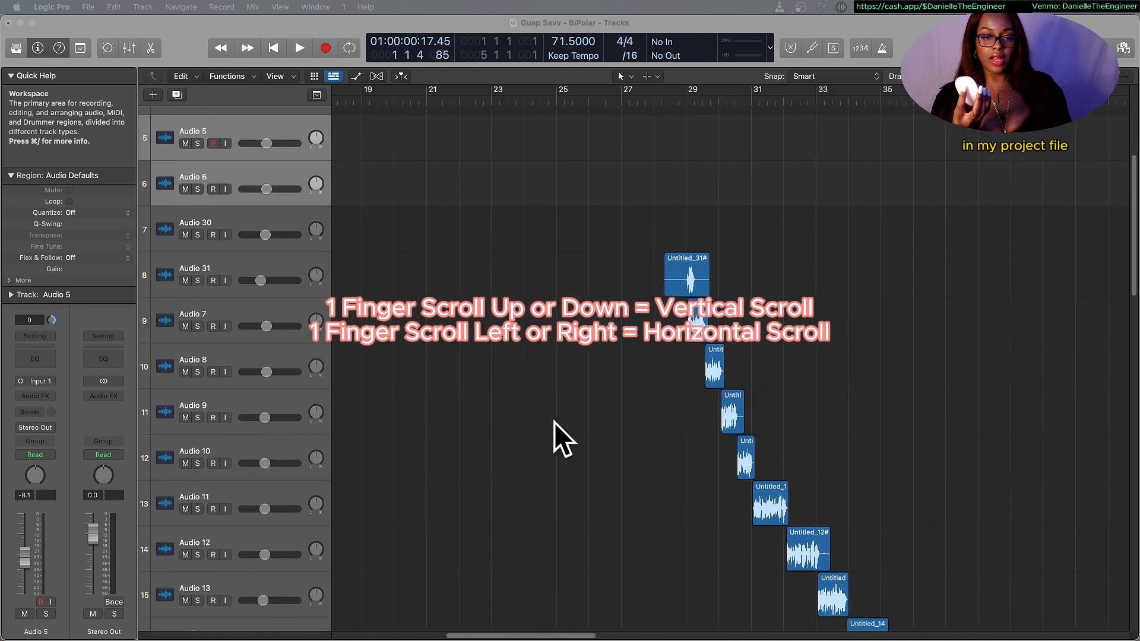
scroll(555, 422, "up", 4)
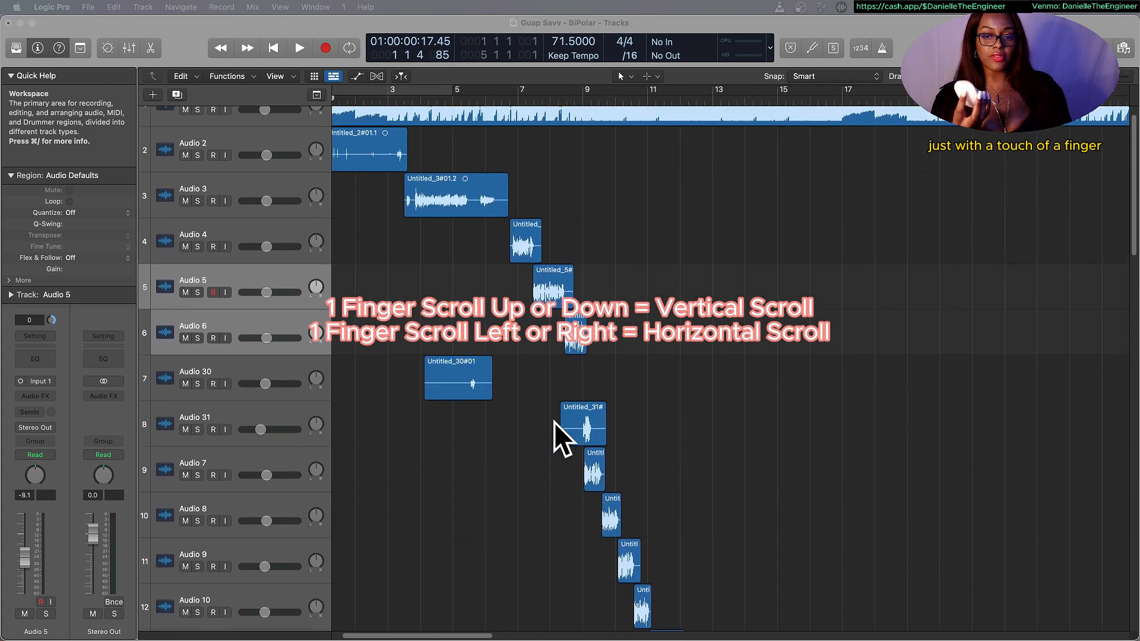
scroll(554, 423, "left", 2)
scroll(555, 422, "right", 1)
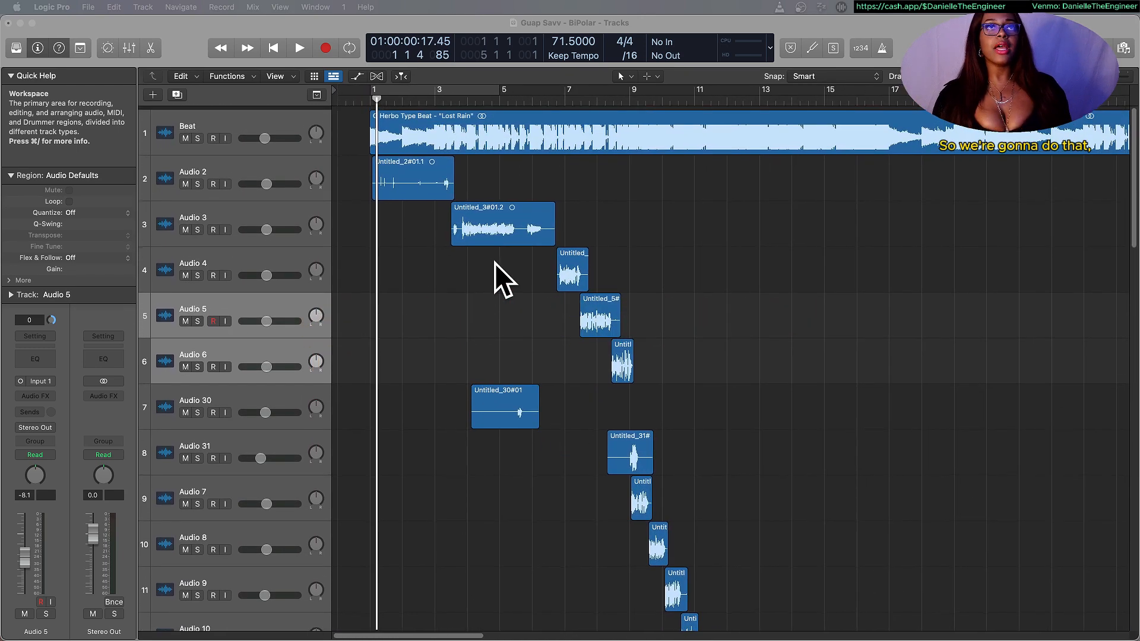
scroll(552, 255, "up", 3)
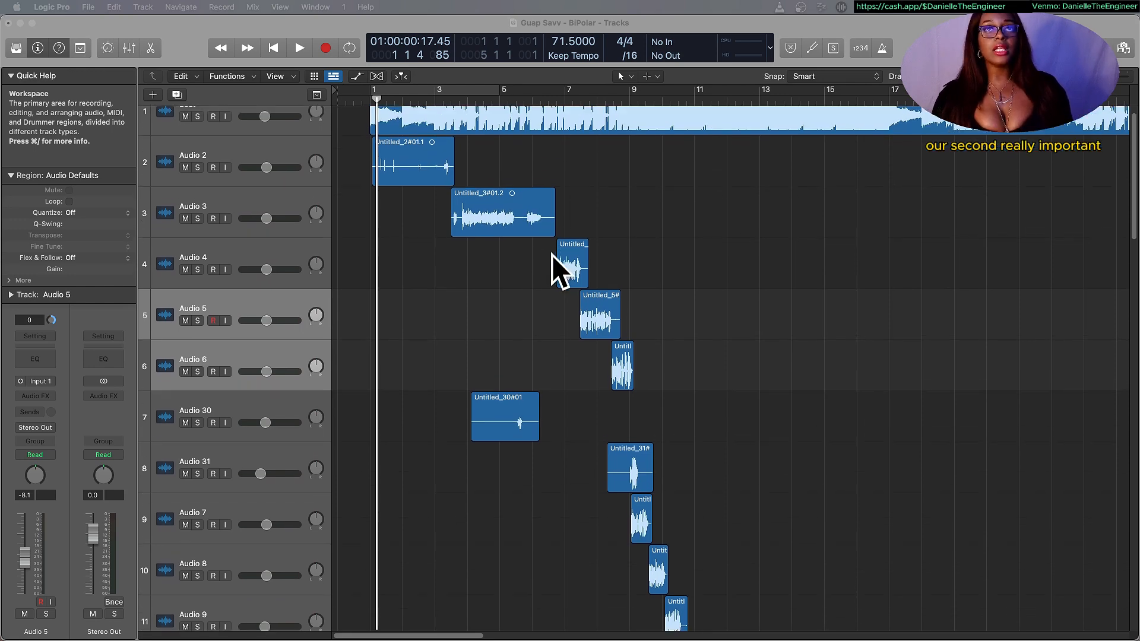
scroll(530, 348, "down", 1)
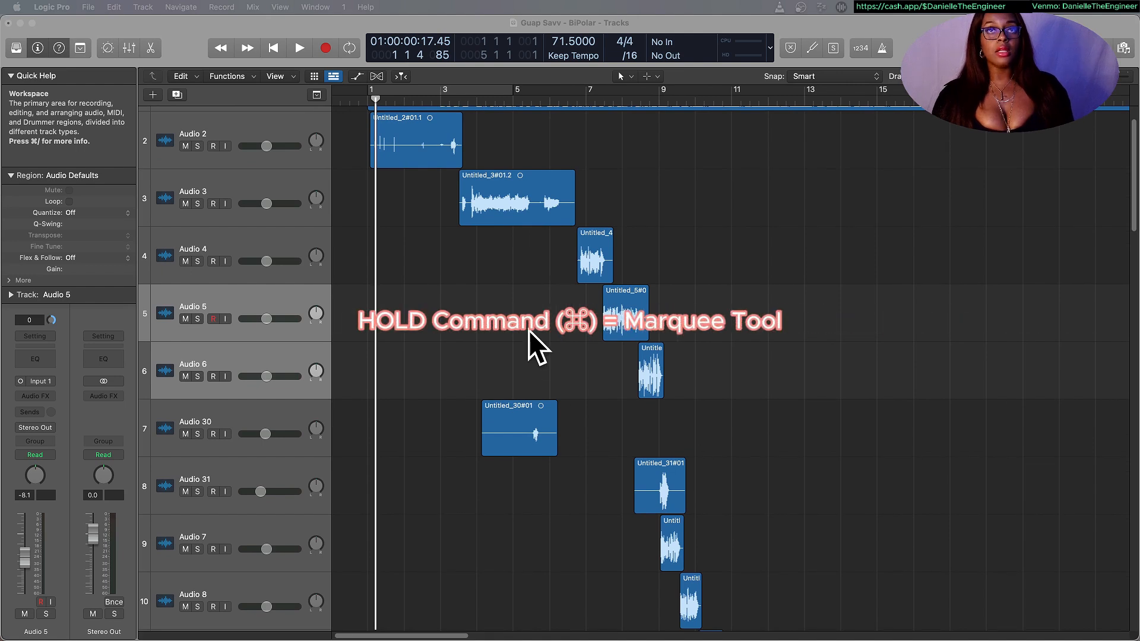
Check that the Marquee Tool is assigned as the Command-click tool.
left_click(530, 304)
scroll(528, 304, "left", 1)
scroll(514, 293, "right", 1)
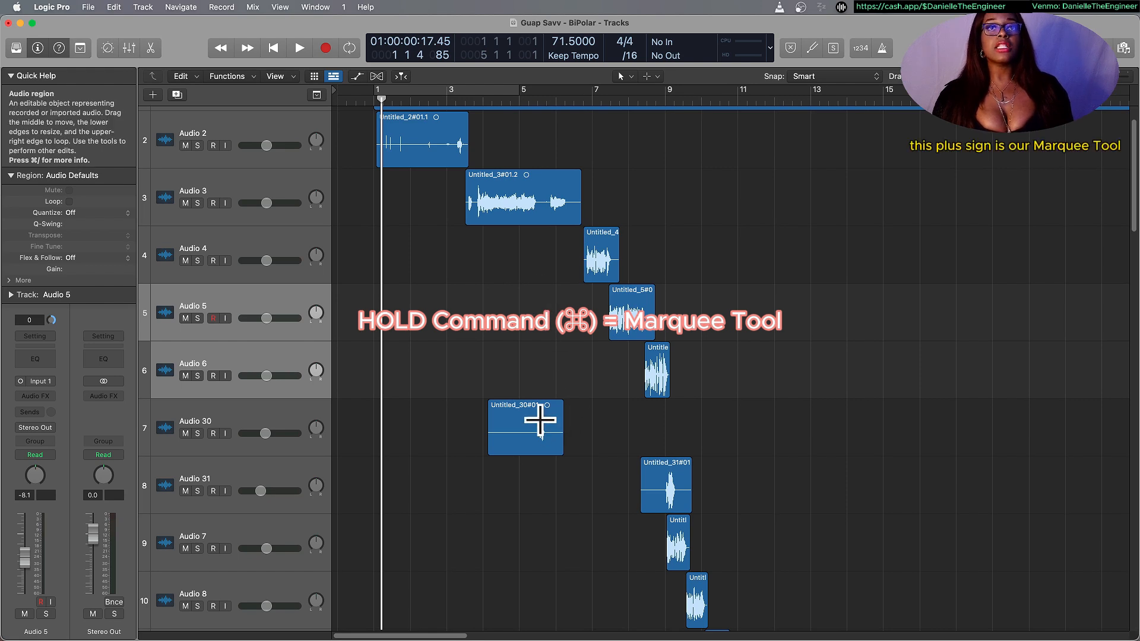
left_click(646, 78)
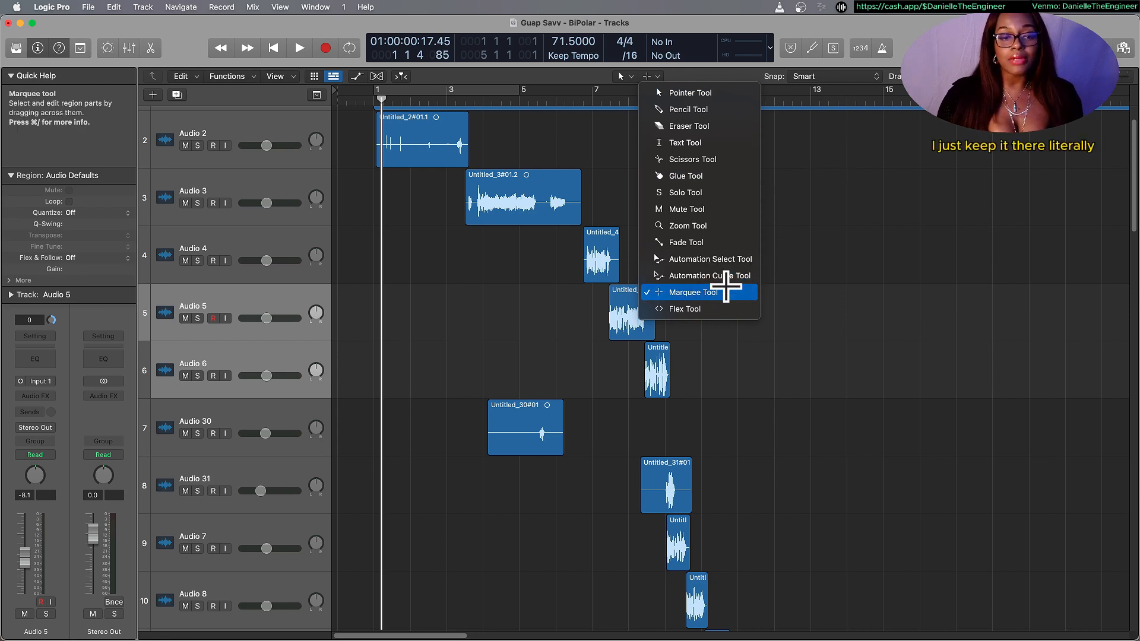
left_click(893, 309)
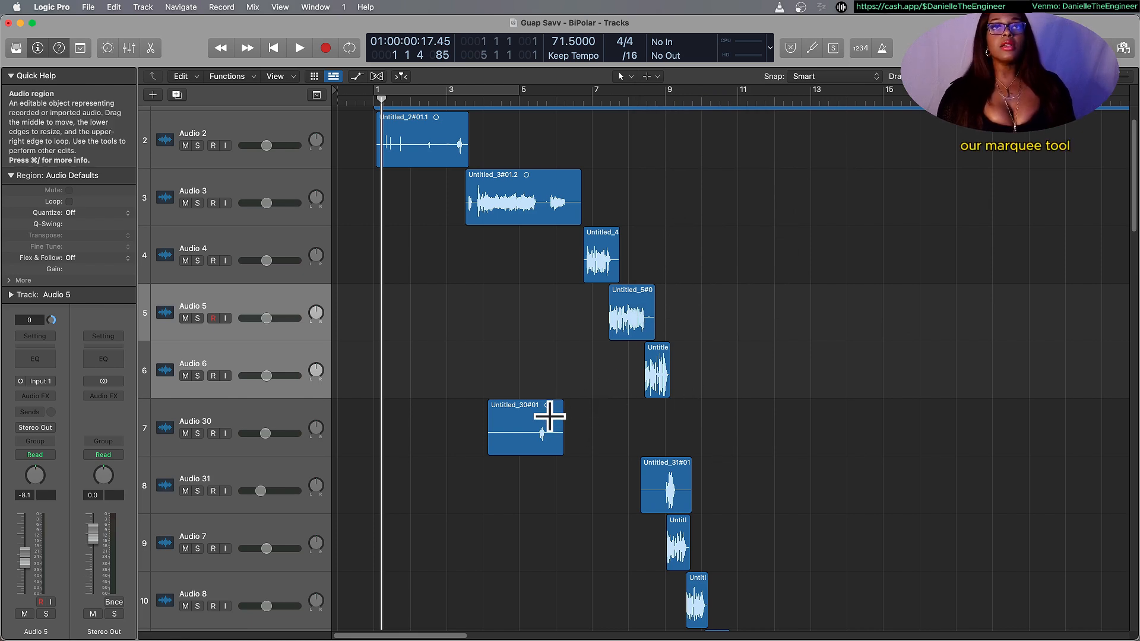
Remove the leading silence from the first regions on Audio 30 and Audio 31 using marquee selections.
left_click_drag(529, 425, 475, 441)
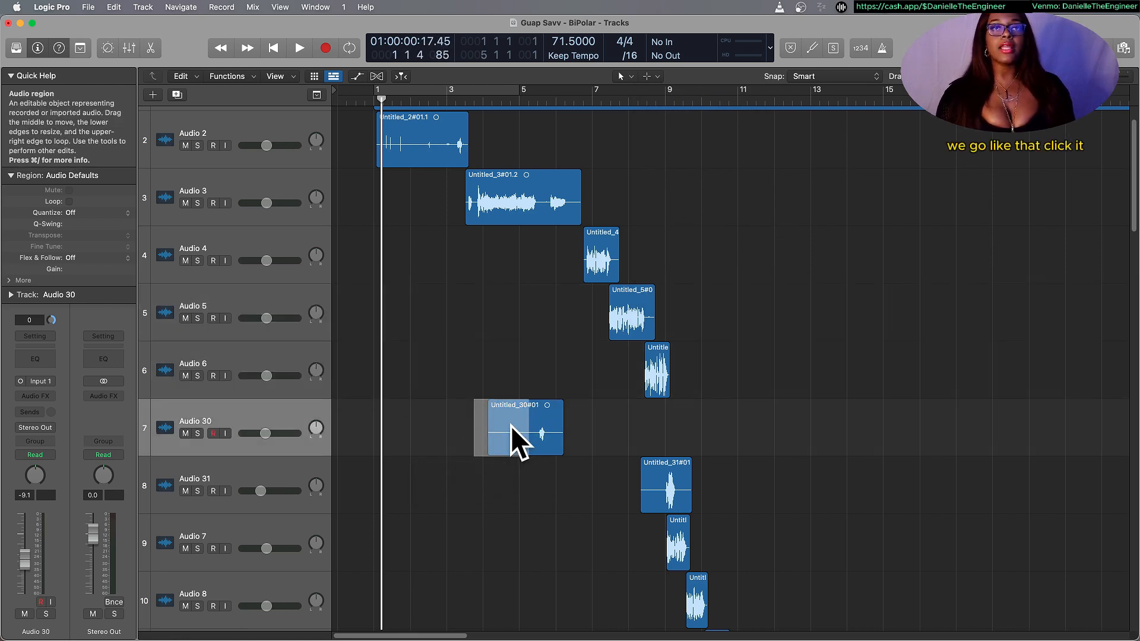
left_click(510, 426)
key("Delete")
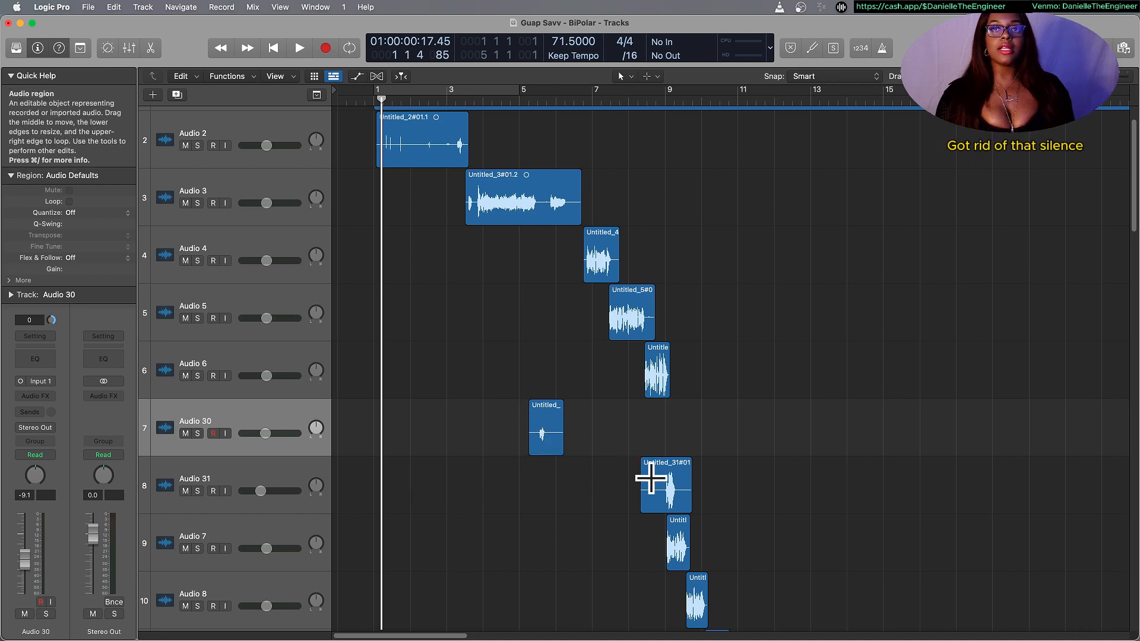
left_click_drag(657, 480, 630, 481)
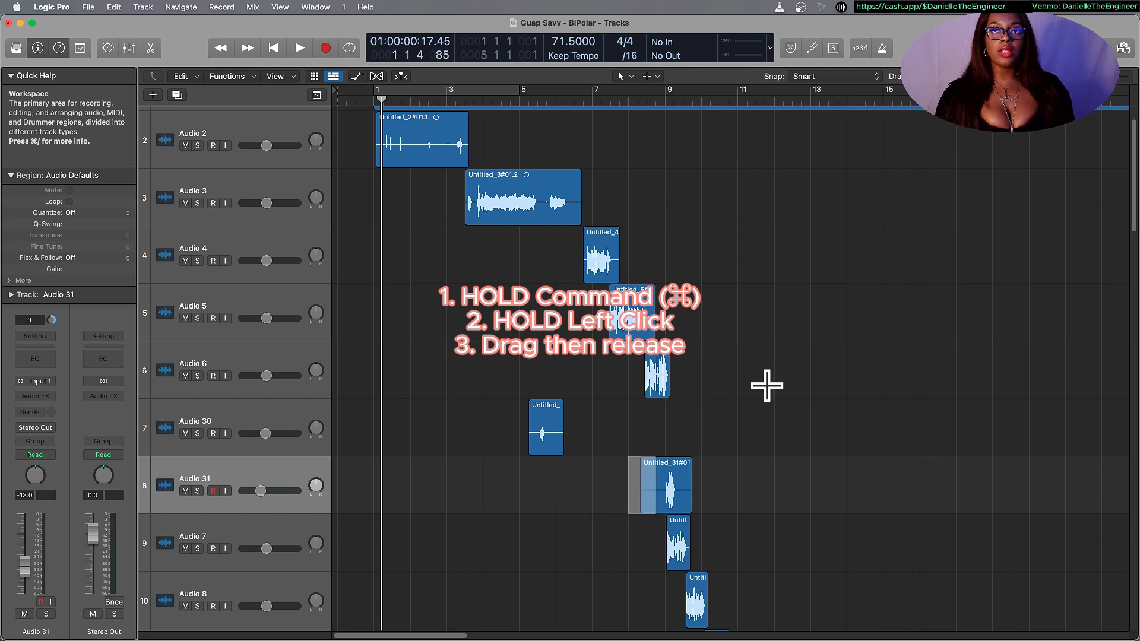
key("super+x")
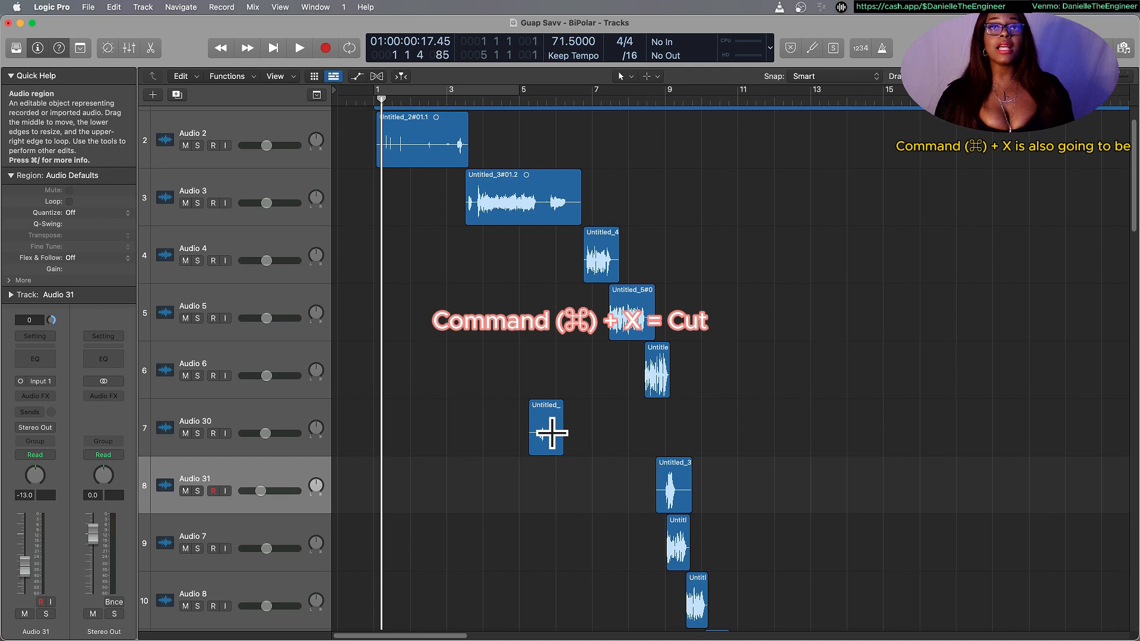
Cut the trailing silence from the Audio 30 region and from the region on Audio 3.
left_click_drag(553, 433, 578, 423)
key("super+x")
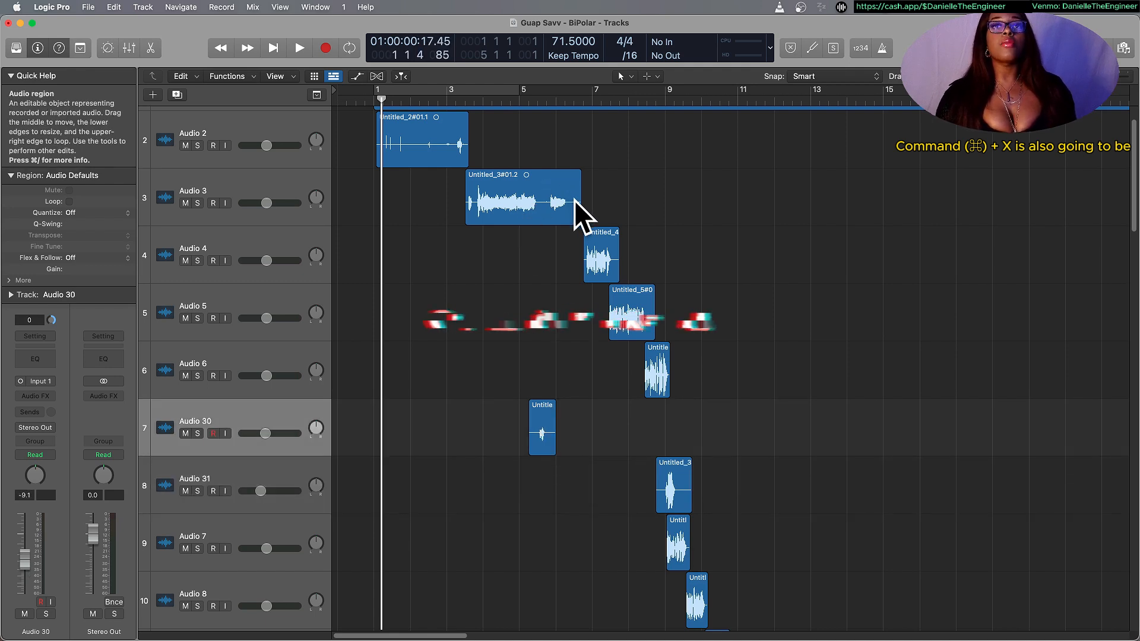
left_click_drag(571, 214, 622, 203)
key("super+x")
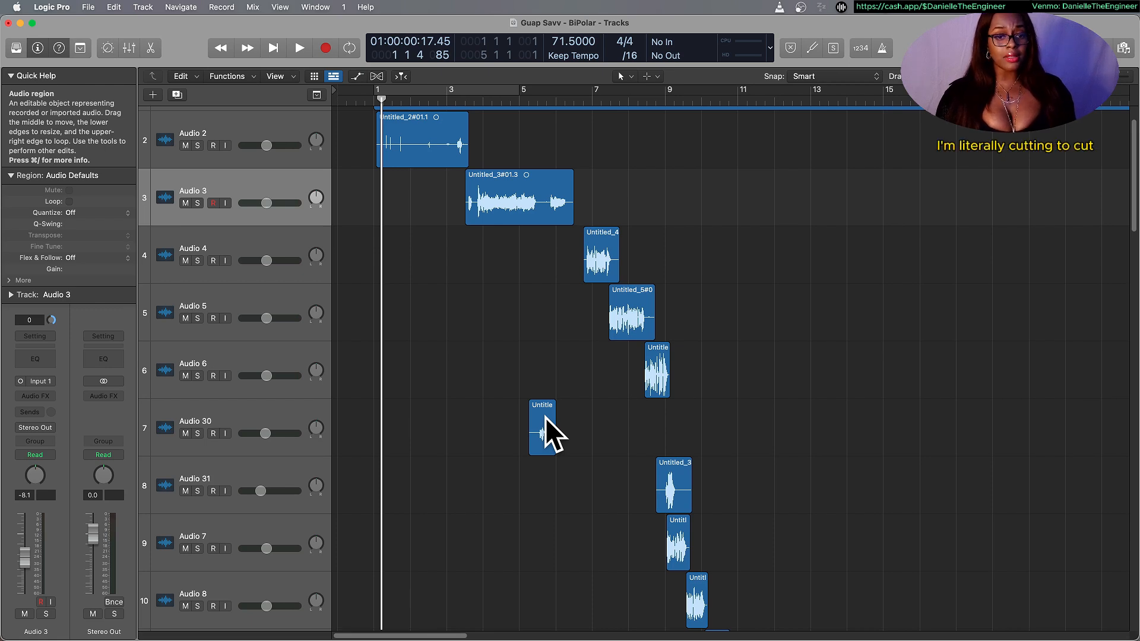
Move the first regions of Audio 4, Audio 5 and Audio 6 onto Audio 3, removing silence at their edges.
scroll(585, 122, "right", 10)
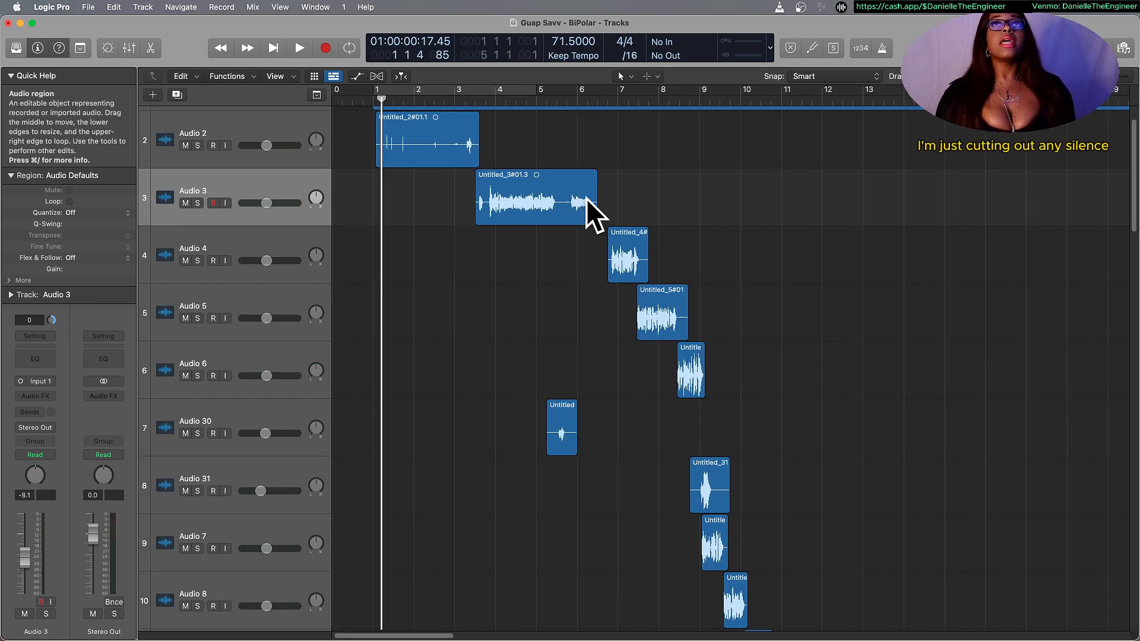
left_click_drag(527, 258, 559, 217)
key("Delete")
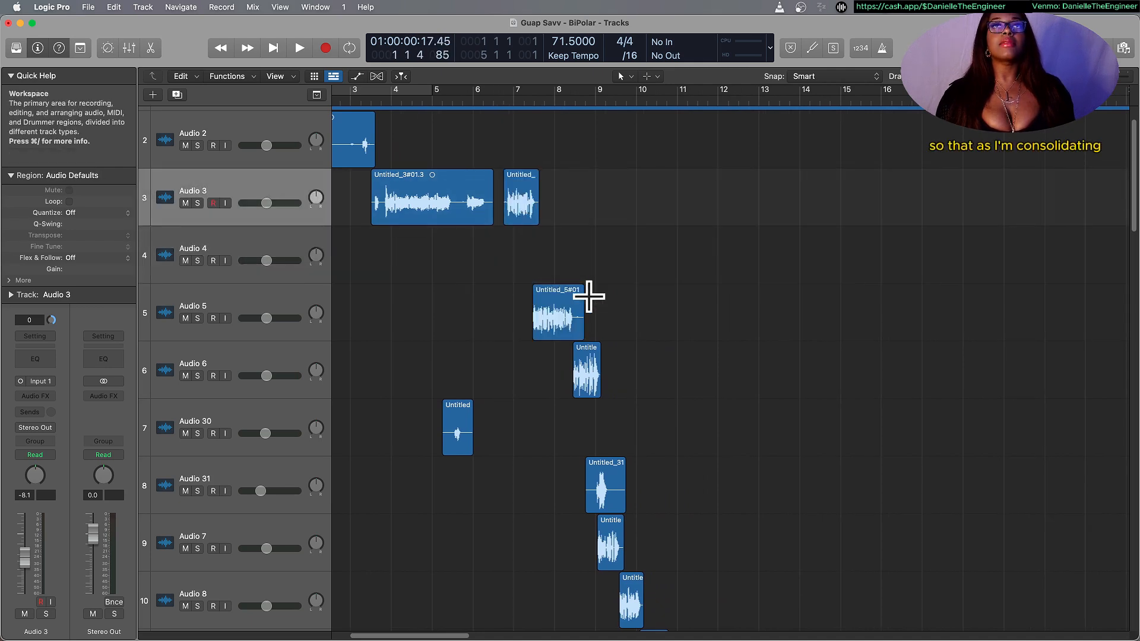
left_click(560, 311)
left_click_drag(560, 310, 576, 229)
key("Delete")
left_click_drag(585, 370, 601, 211)
Trim the silence from the Audio 31 region and move the Audio 7 and Audio 8 regions onto Audio 3.
left_click_drag(610, 475, 677, 252)
key("Delete")
key("space")
key("Delete")
left_click_drag(683, 540, 737, 204)
scroll(703, 313, "right", 1)
key("super+Up")
left_click_drag(666, 512, 741, 203)
Move the Untitled_31 region near bar 9 onto the Audio 30 track, keeping its timing, and stop playback.
left_click(625, 237)
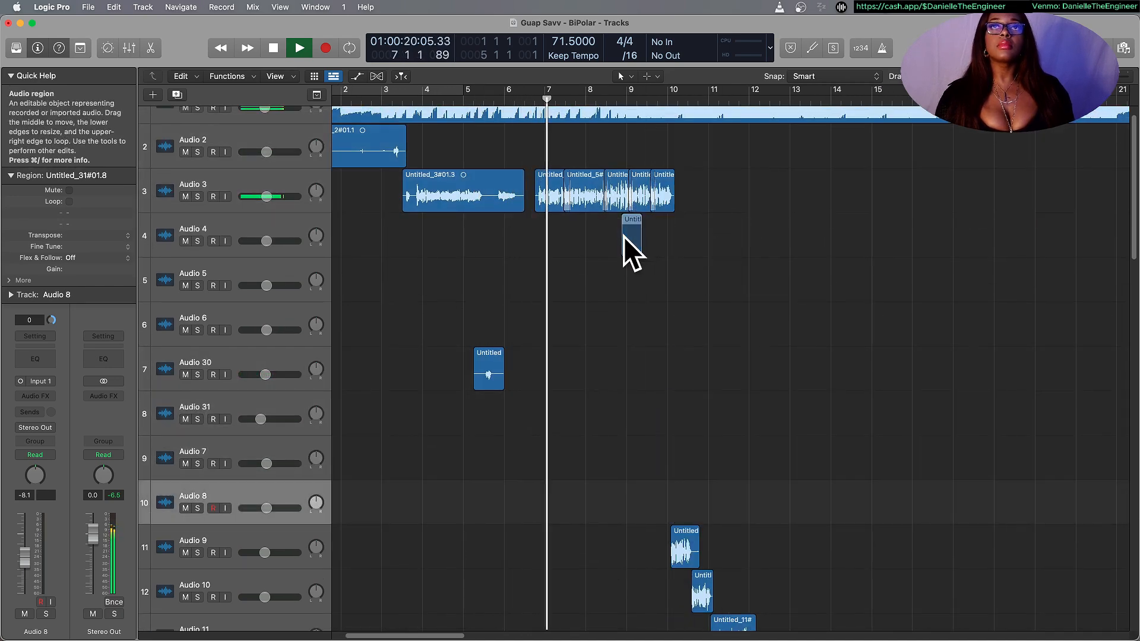
left_click_drag(624, 237, 625, 371)
scroll(674, 287, "right", 4)
scroll(673, 286, "down", 1)
scroll(612, 411, "left", 3)
key("space")
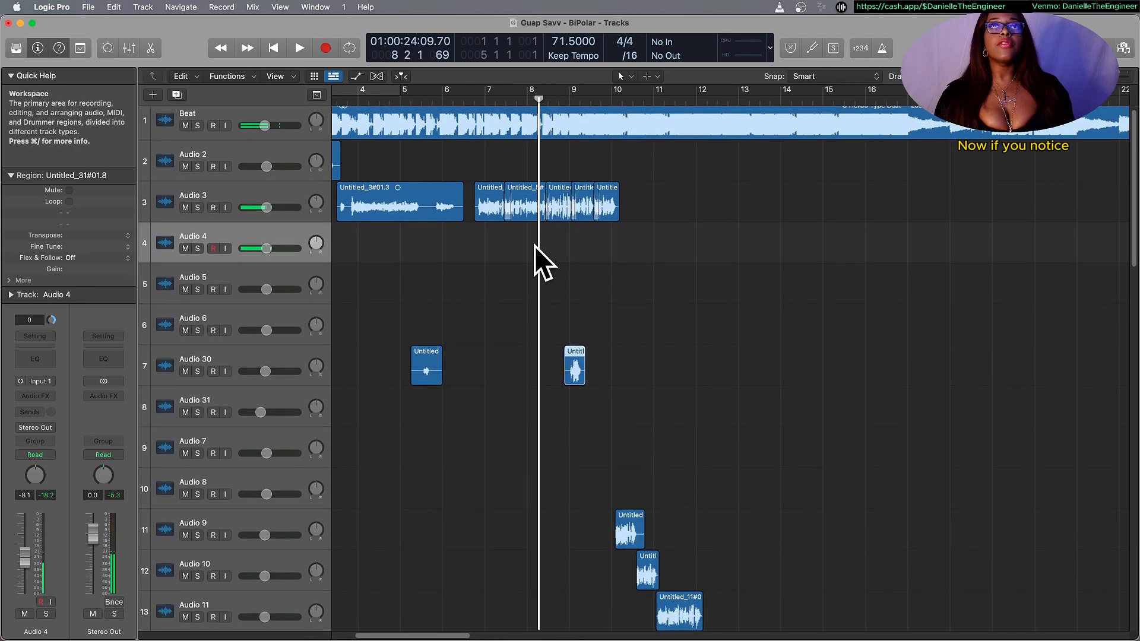
Examine in close-up the crossfade between the Untitled_4 and Untitled_5 regions on Audio 3 around bar 7.
left_click_drag(487, 237, 504, 233)
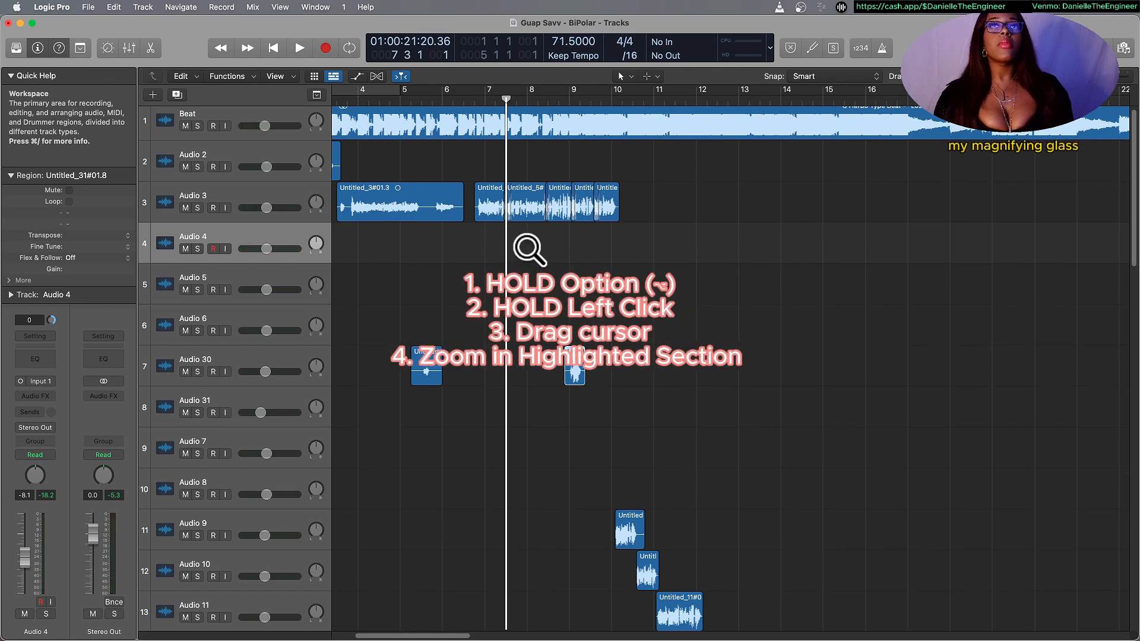
left_click_drag(527, 246, 476, 178)
scroll(809, 320, "right", 1)
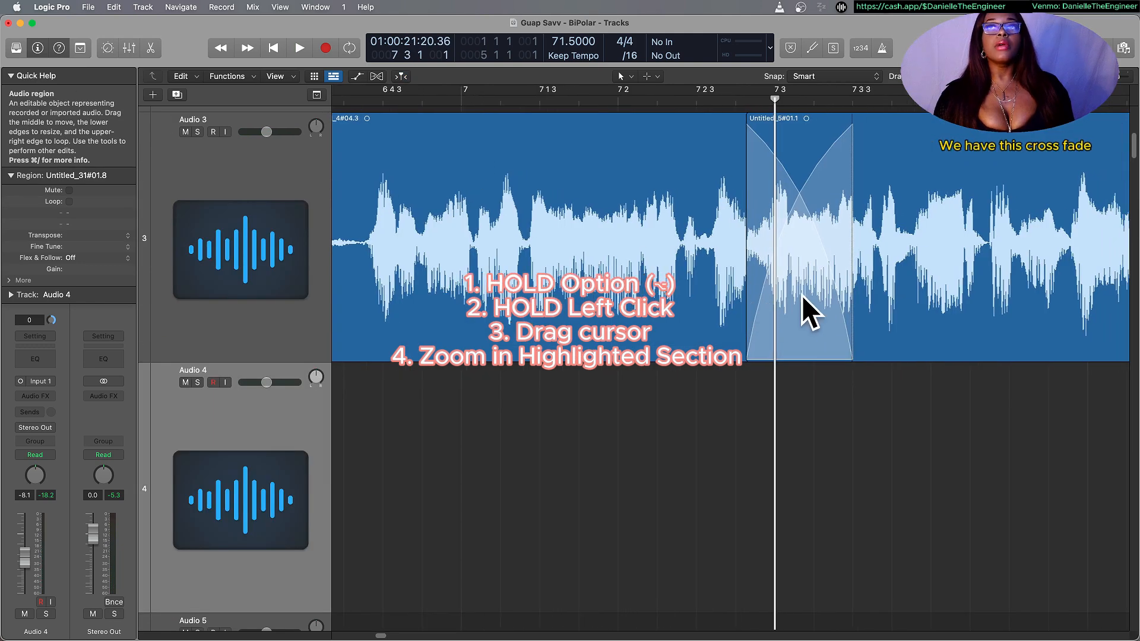
left_click(710, 269)
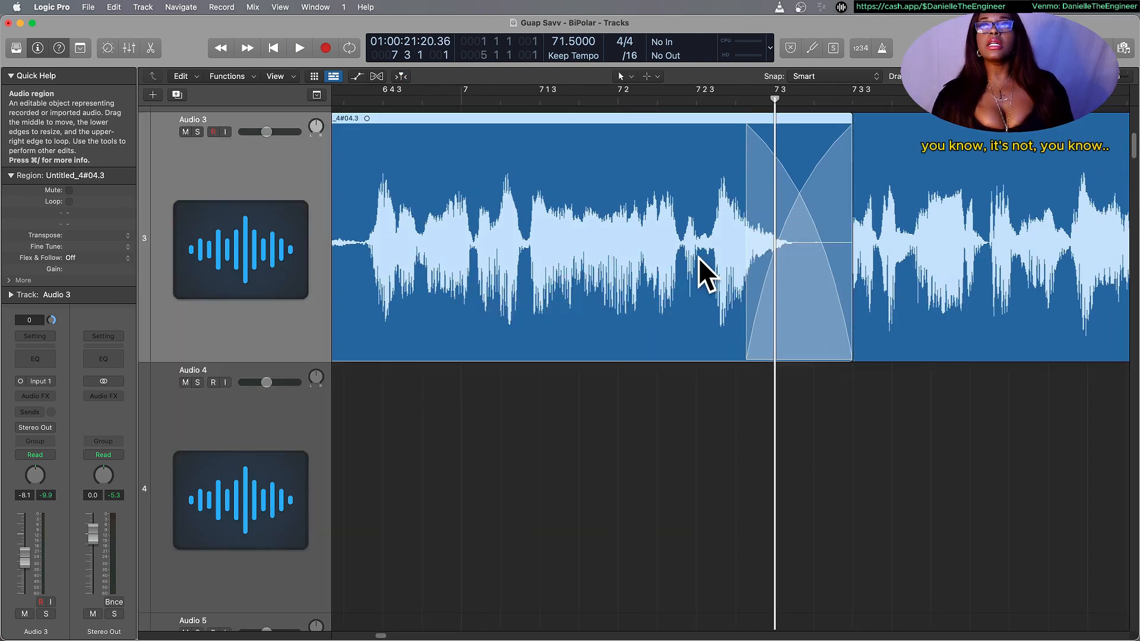
Try extending the start of the Untitled_5 region earlier over the previous region on Audio 3, and undo it.
left_click_drag(746, 362, 681, 347)
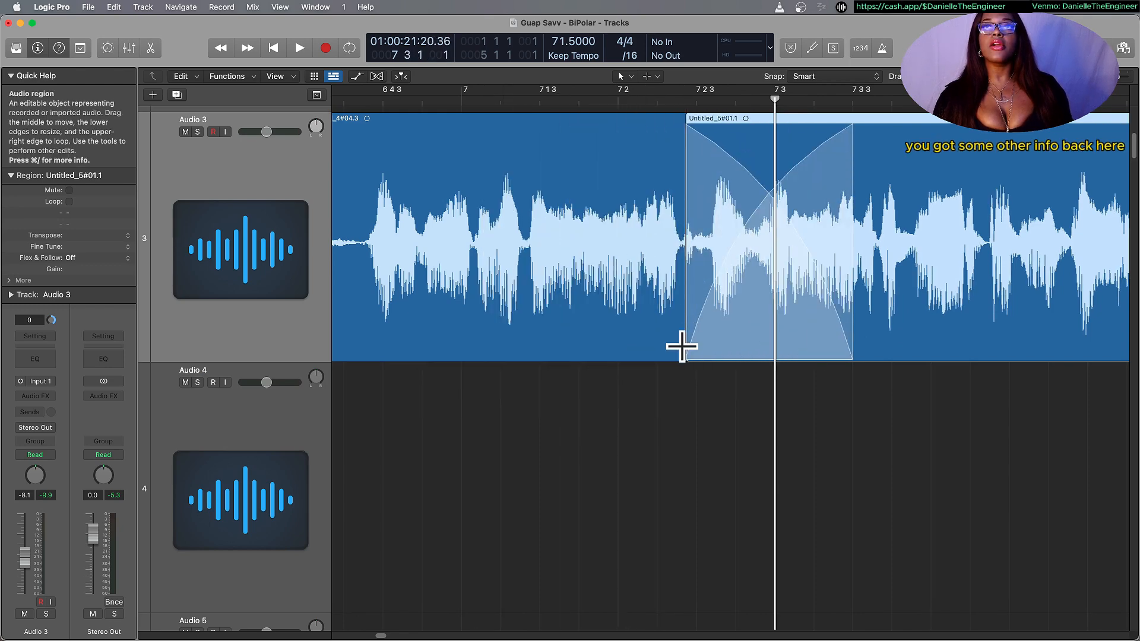
key("super+z")
key("super+Left")
key("super+Left")
key("super+Left")
key("super+Left")
key("super+Up")
key("super+Up")
key("super+Up")
key("super+Left")
key("super+Left")
key("super+Up")
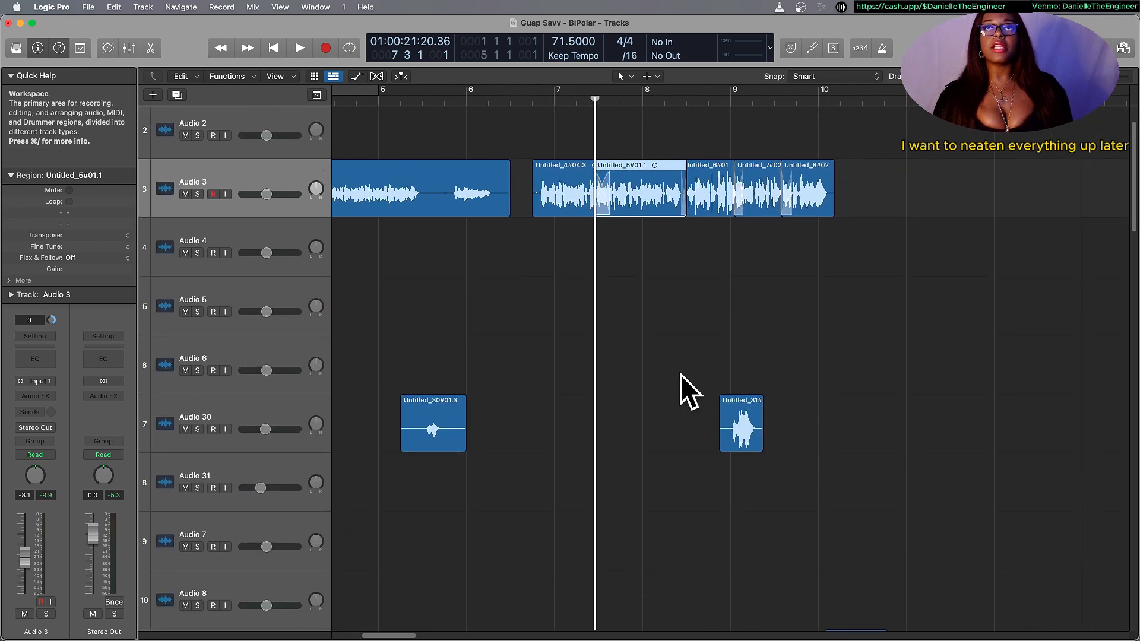
Delete the unused tracks left empty after consolidating their regions.
scroll(680, 375, "right", 2)
scroll(681, 376, "down", 1)
key("super+Left")
scroll(680, 375, "up", 1)
left_click(680, 391)
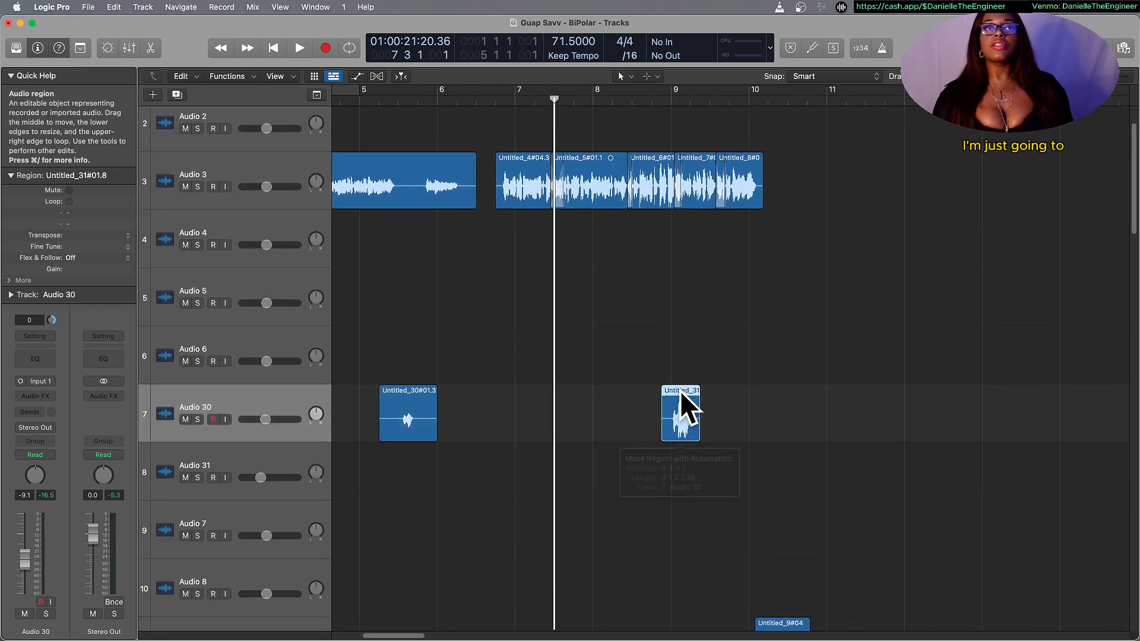
scroll(680, 391, "down", 3)
scroll(680, 392, "right", 4)
scroll(679, 391, "down", 1)
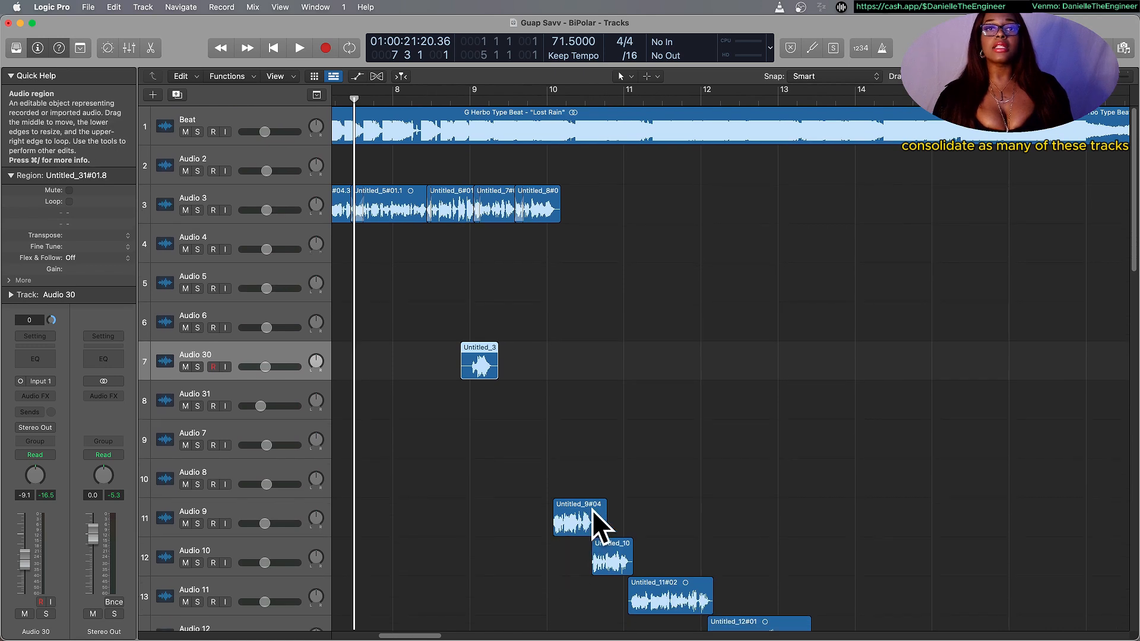
right_click(257, 197)
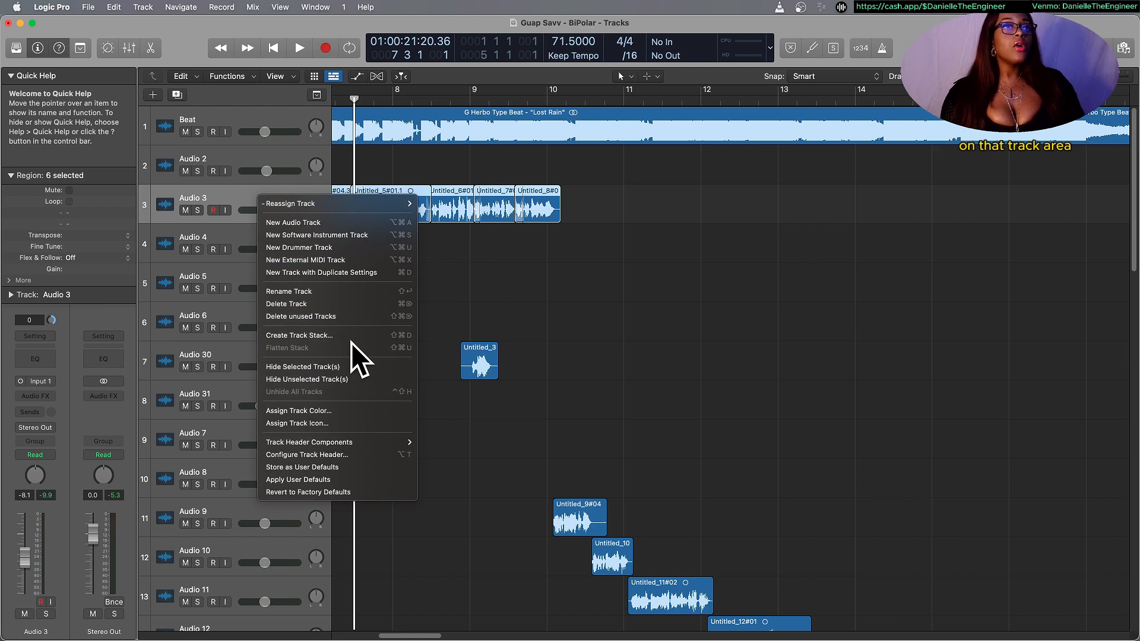
left_click(341, 311)
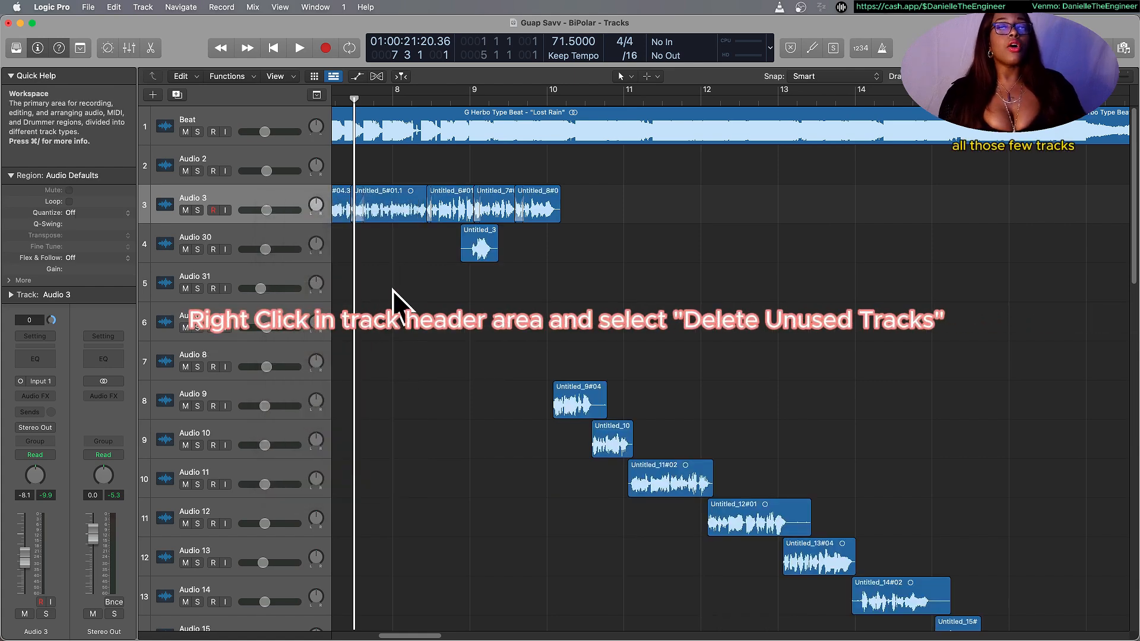
Undo the deletion of the unused tracks.
scroll(393, 292, "left", 3)
key("super+Left")
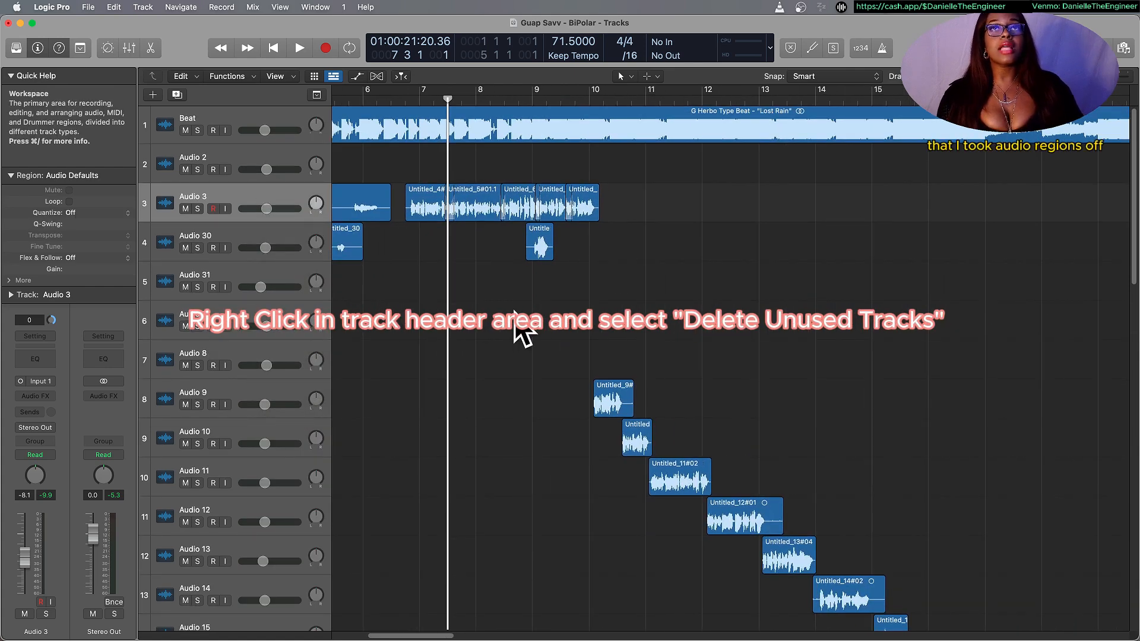
key("super+Left")
key("super+Left")
key("super+Left")
key("super+Left")
key("super+Right")
key("super+z")
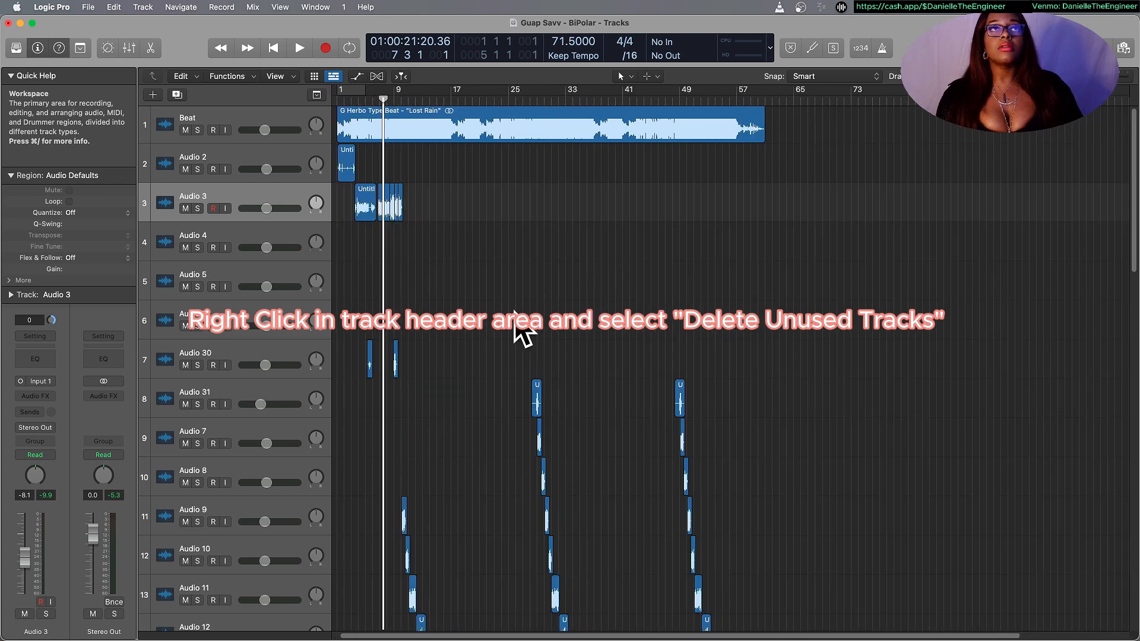
Delete all unused tracks from the session.
right_click(281, 196)
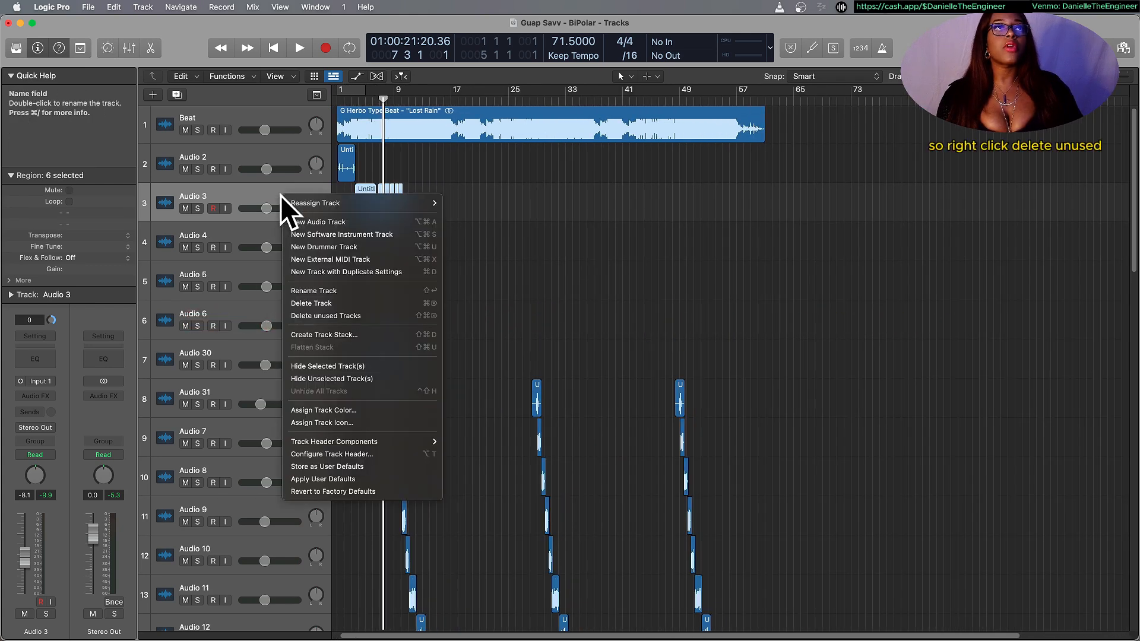
left_click(389, 314)
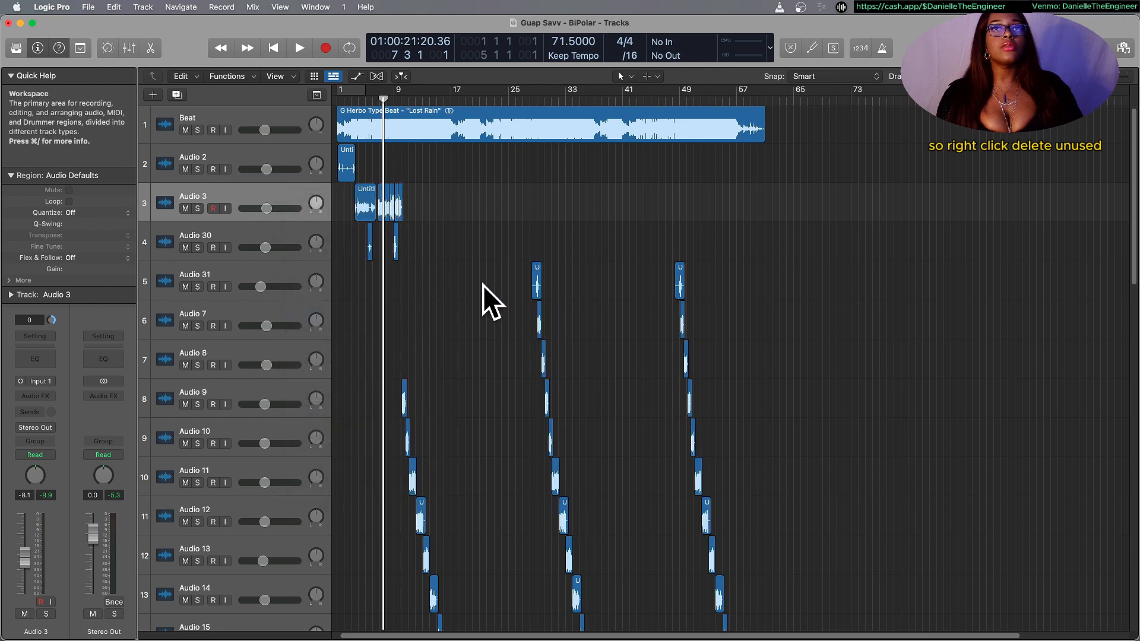
Move the first regions of Audio 9 through Audio 13 onto Audio 3, preserving their timing.
key("super+Right")
key("super+Right")
key("super+Right")
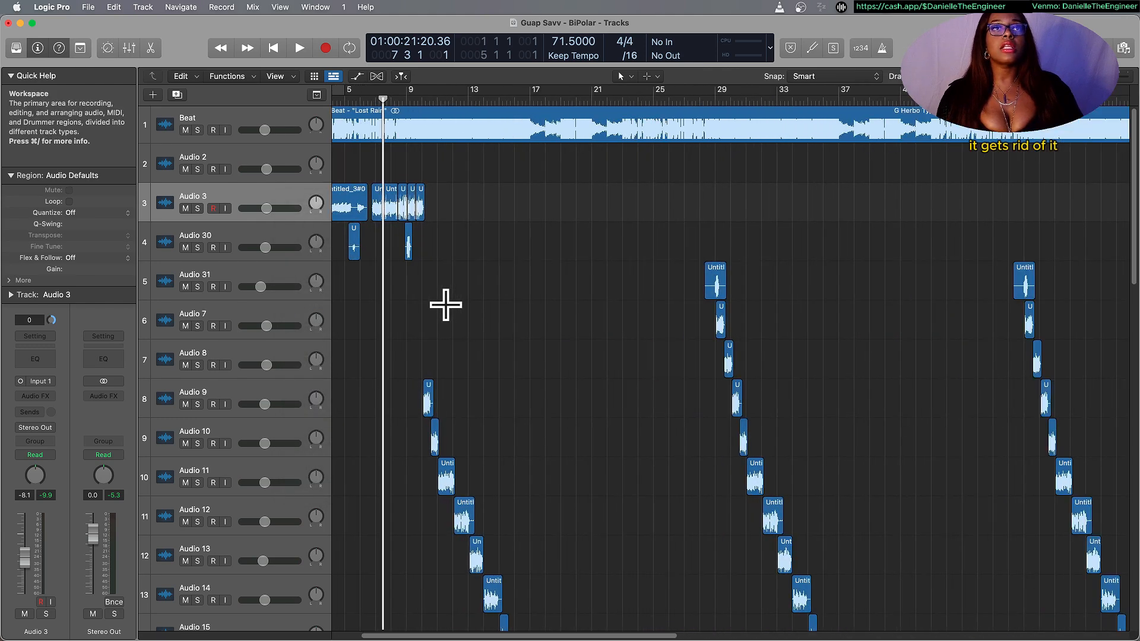
key("super+Right")
key("super+Right")
key("super+Right")
left_click(490, 394)
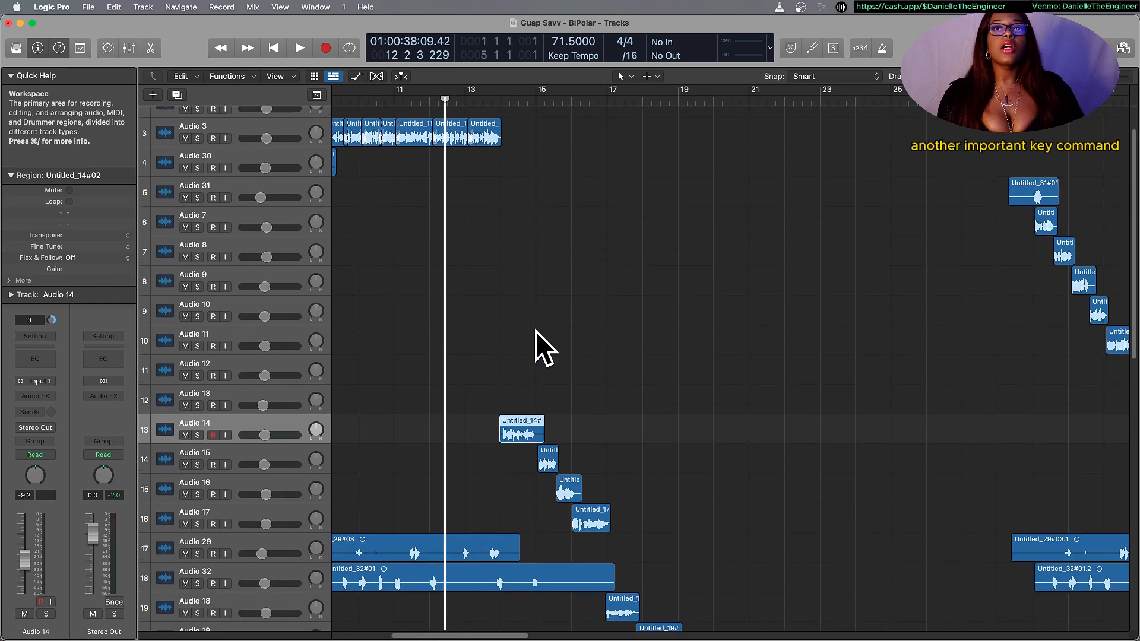
Move the first regions of Audio 14 and Audio 15 straight up onto Audio 3 without shifting them in time.
scroll(524, 303, "up", 2)
scroll(525, 304, "left", 2)
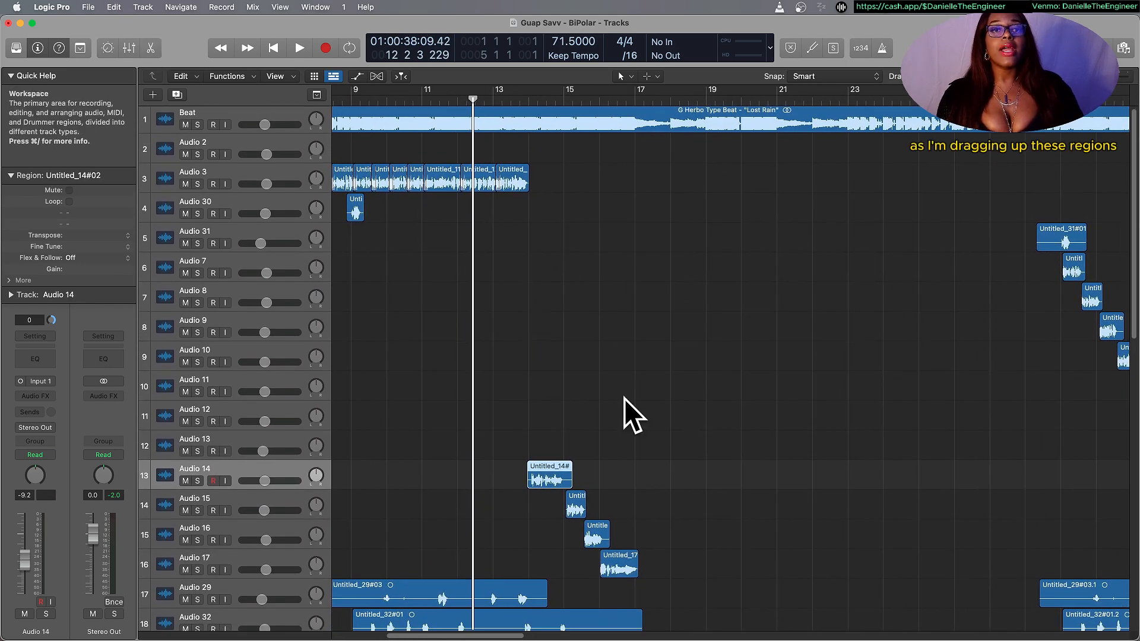
scroll(624, 399, "left", 1)
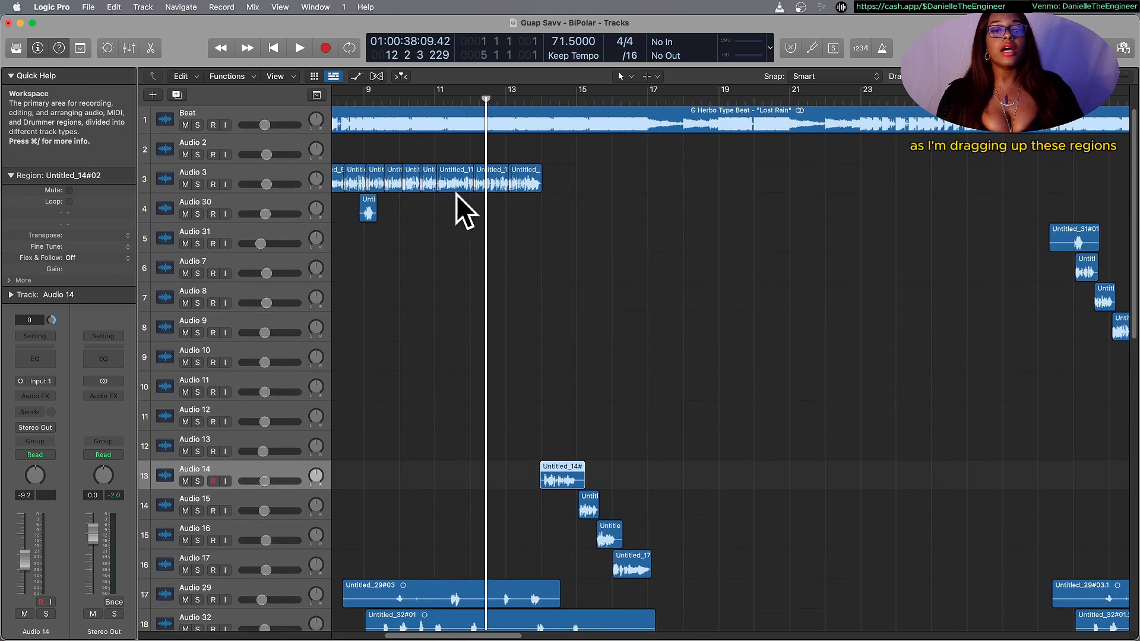
left_click(557, 468)
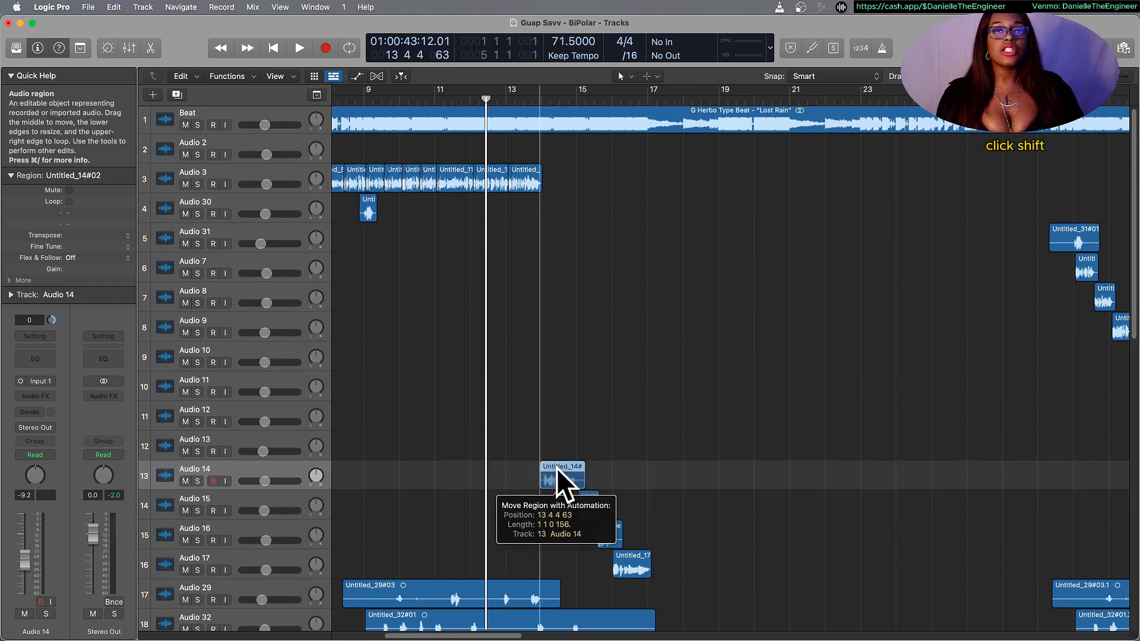
left_click_drag(557, 468, 568, 190)
left_click(582, 506)
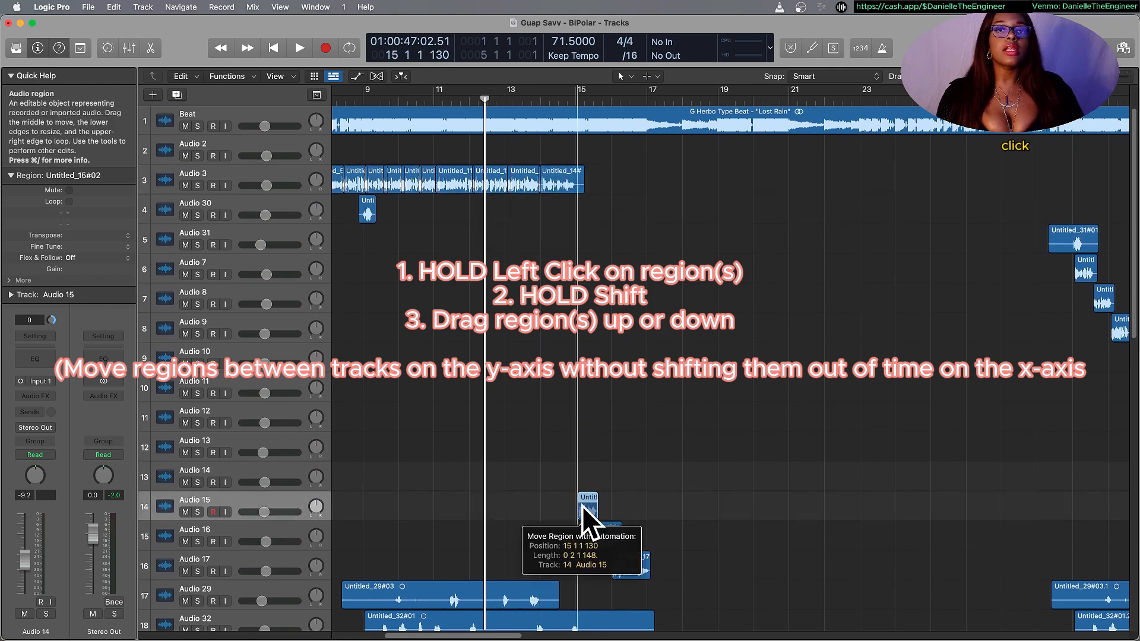
left_click_drag(582, 506, 573, 206)
left_click(577, 189)
Try moving the Audio 16 region freely without locking its position in time, and undo the move.
left_click(601, 539)
left_click_drag(602, 539, 806, 306)
left_click_drag(419, 233, 779, 300)
key("cmd+z")
Move the first regions of Audio 16 and Audio 17 straight up onto Audio 3 while keeping their timing.
left_click_drag(608, 532, 605, 179)
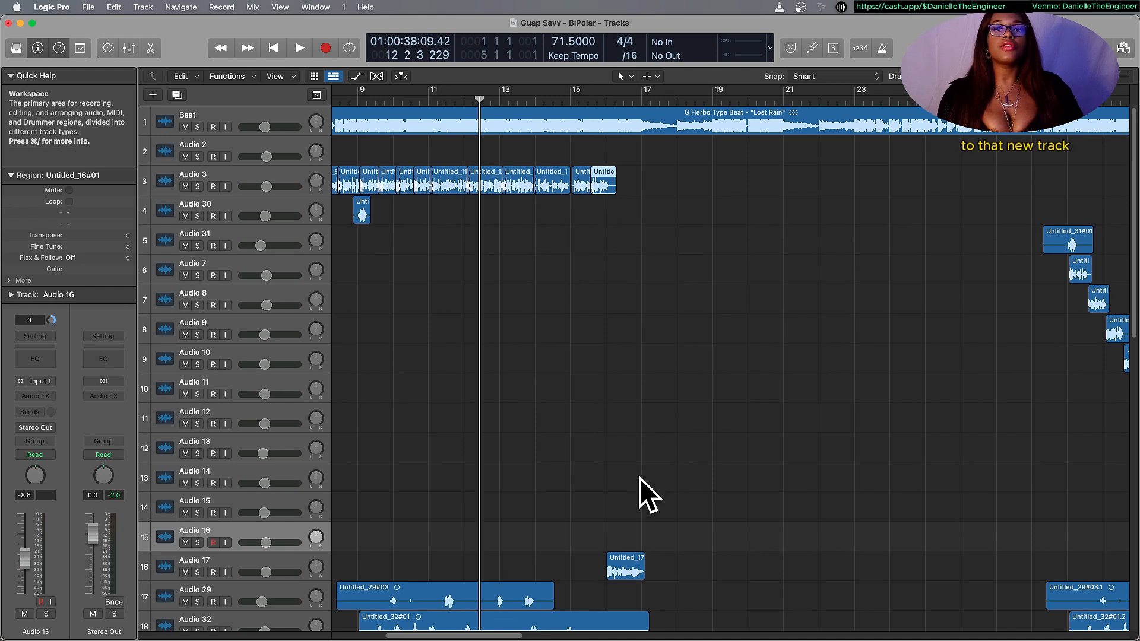
left_click_drag(628, 562, 699, 179)
left_click(605, 185)
left_click_drag(611, 186, 598, 266)
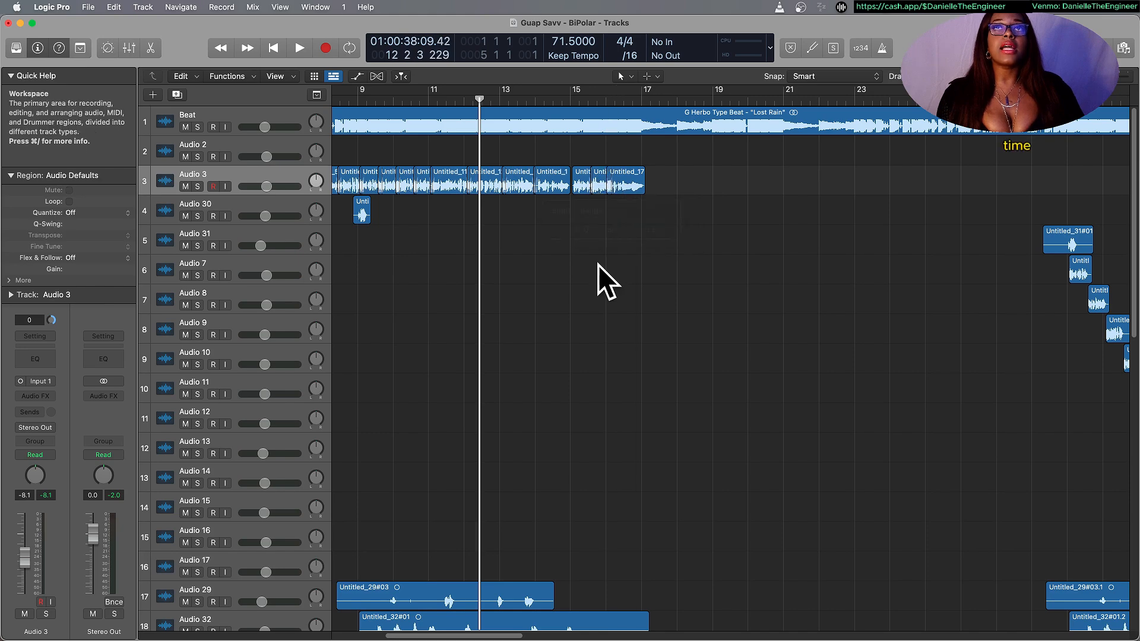
left_click(593, 262, "ctrl+alt")
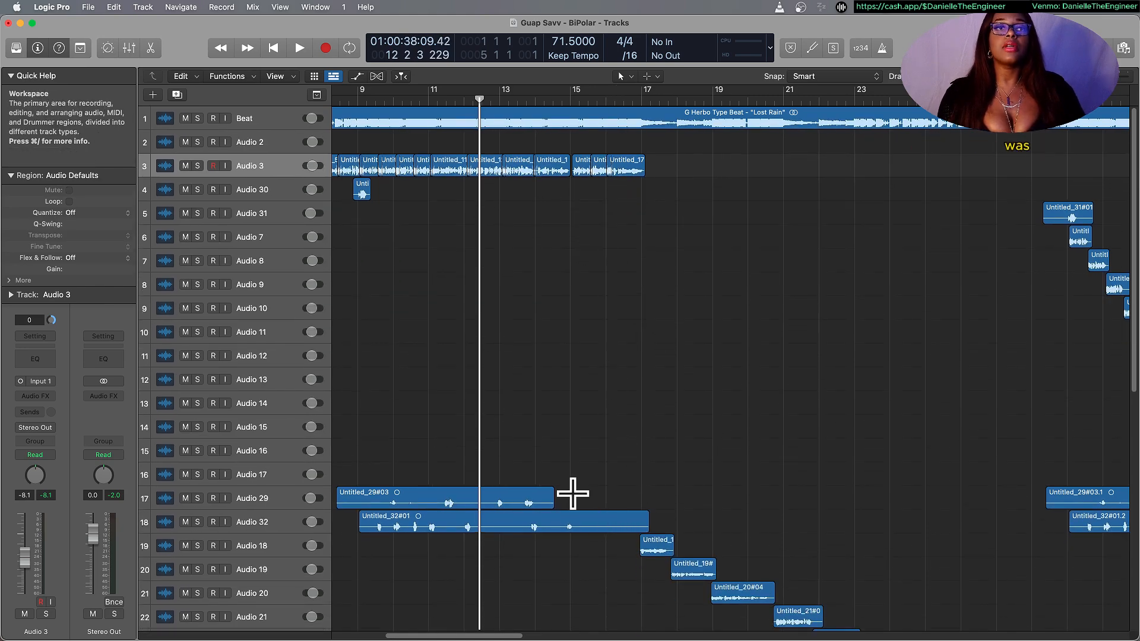
Cut off the unneeded start of the first Audio 29 region and move the first Audio 29 and Audio 32 regions onto Audio 30 and Audio 31.
key("super+Left")
left_click_drag(391, 481, 345, 490)
key("Delete")
key("Delete")
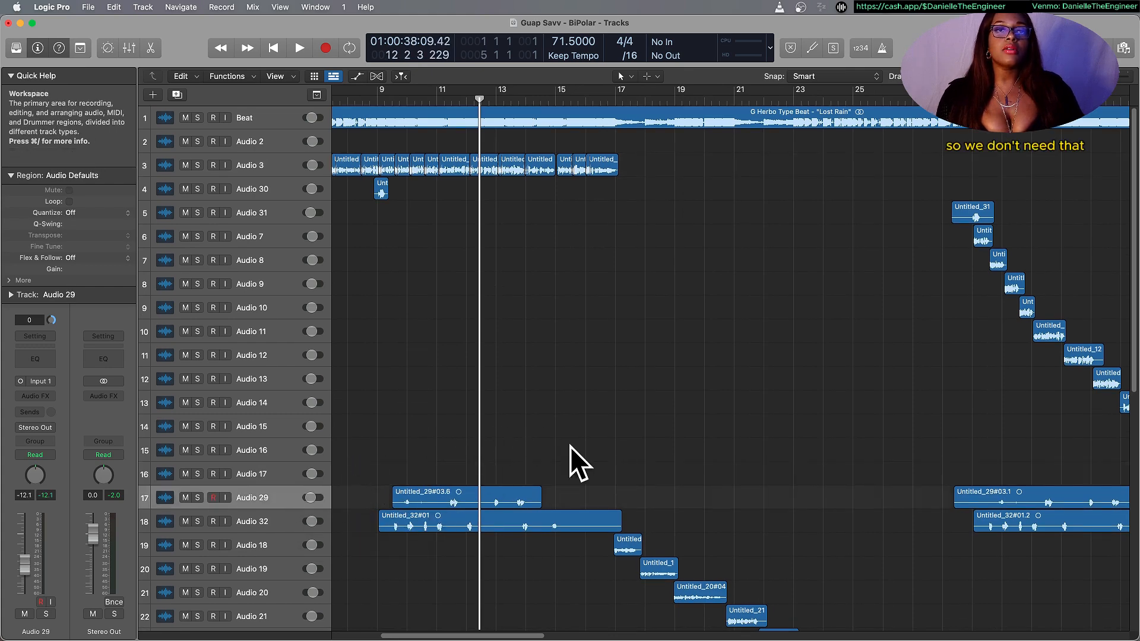
left_click_drag(545, 445, 479, 189)
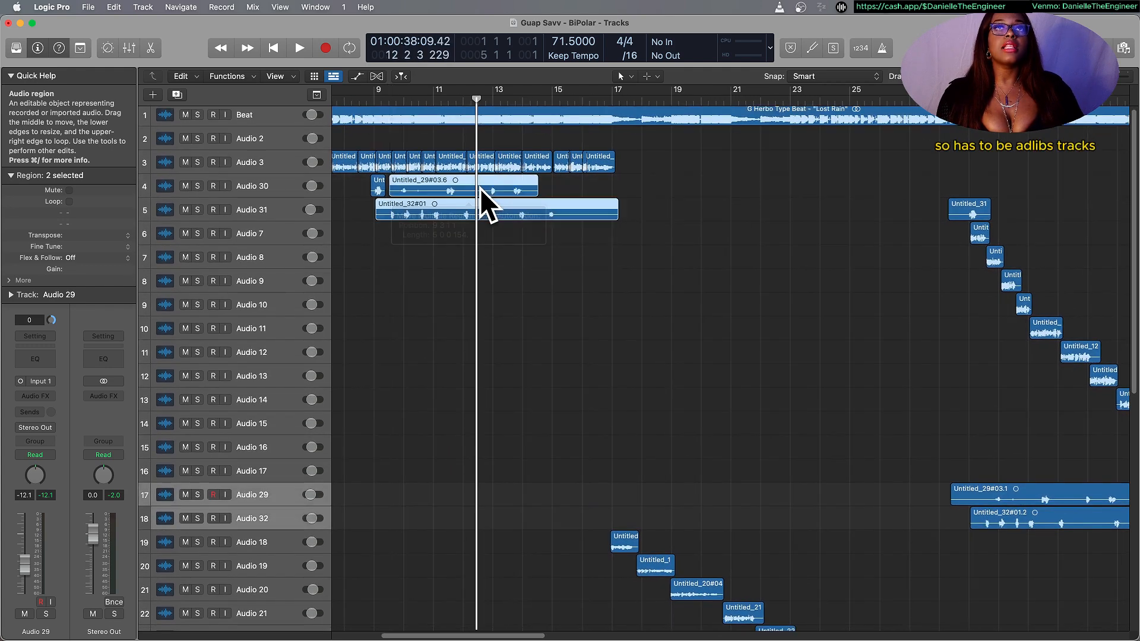
Add a new track with duplicate settings directly below Audio 3.
scroll(787, 372, "right", 4)
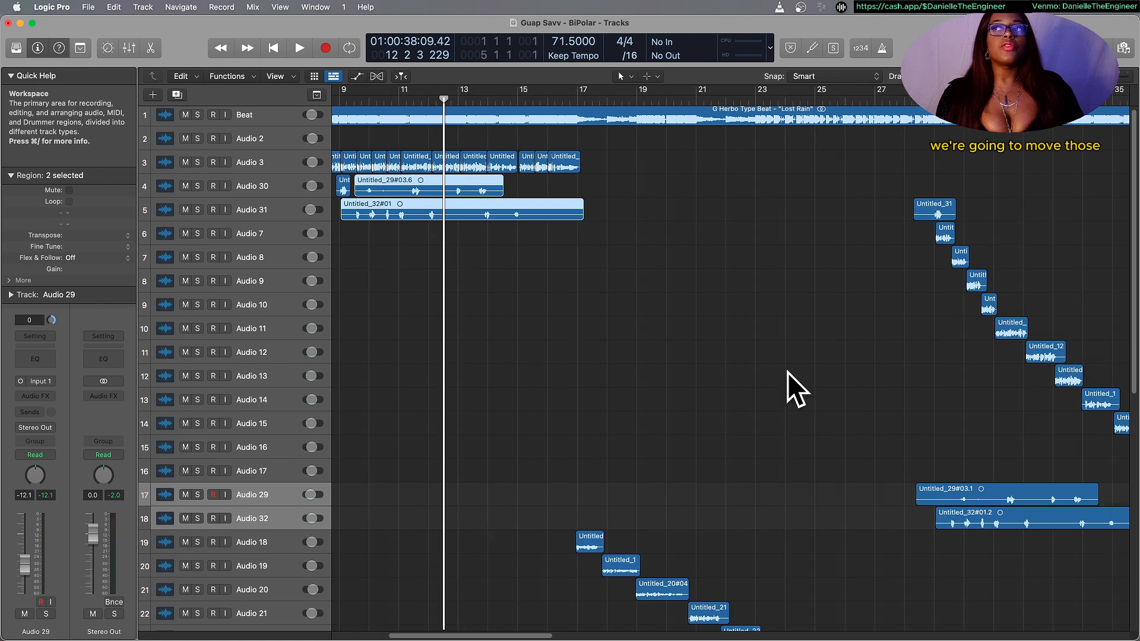
scroll(585, 425, "down", 3)
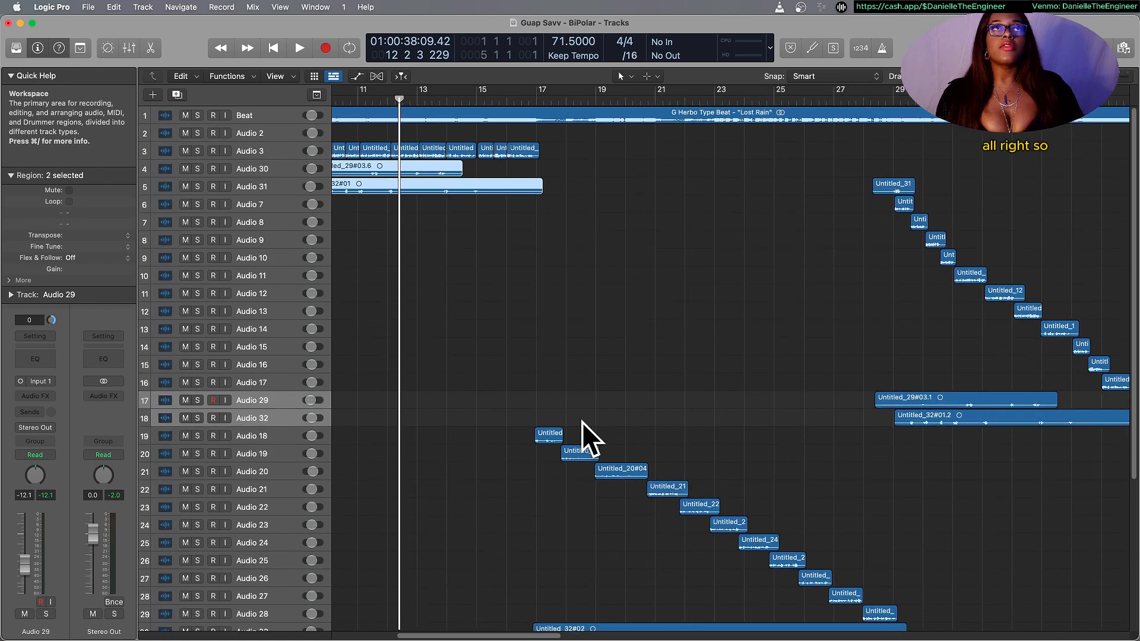
scroll(581, 425, "left", 3)
scroll(582, 431, "left", 2)
scroll(527, 326, "down", 1)
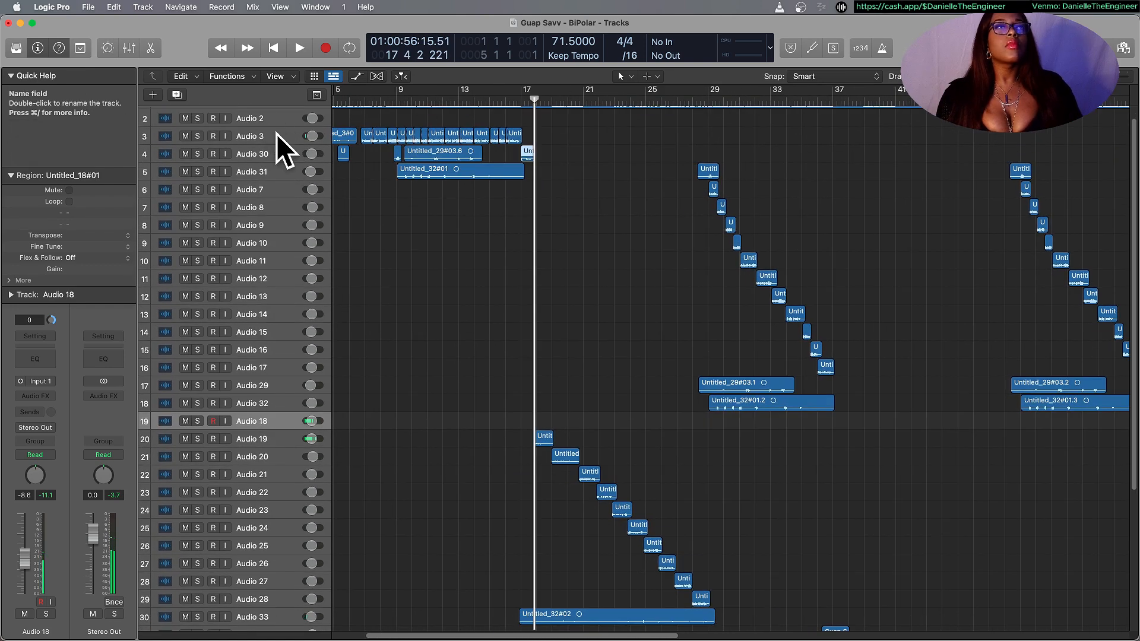
left_click(276, 134)
key("super+d")
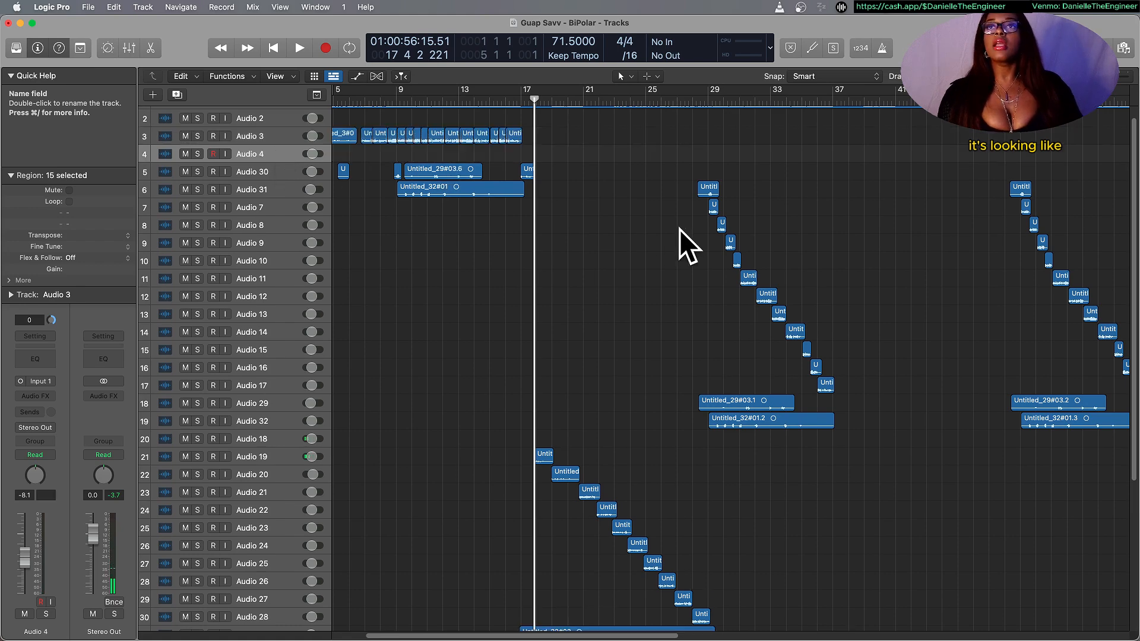
Compare the repeated chorus regions around bars 28 and 48 across Audio 31 to Audio 32.
scroll(679, 229, "right", 1)
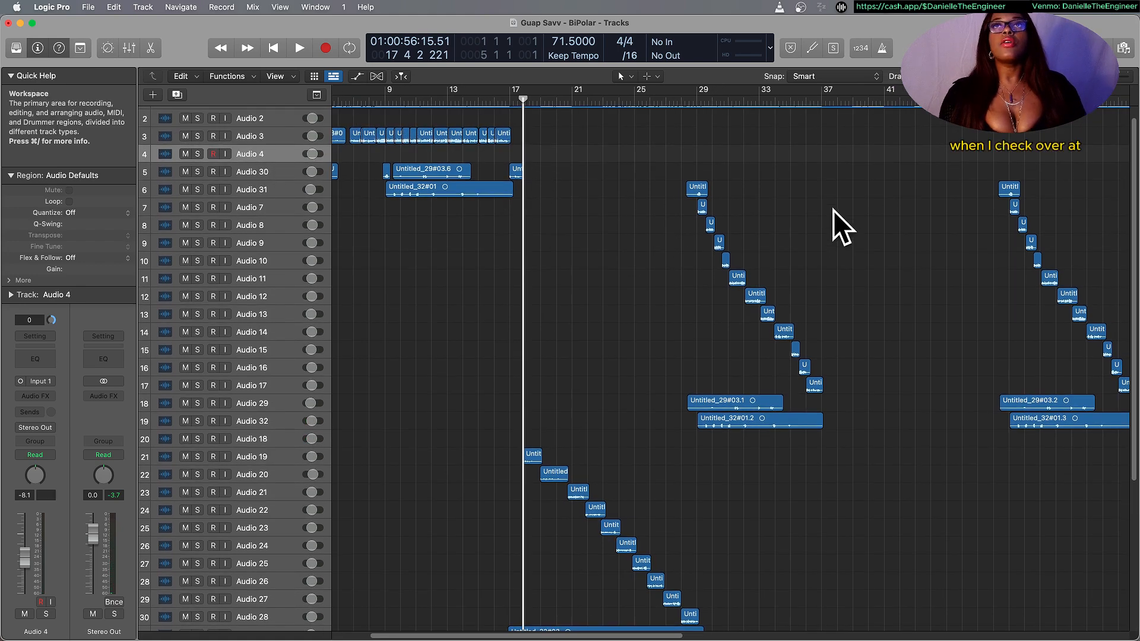
left_click_drag(644, 158, 953, 543)
scroll(927, 438, "right", 5)
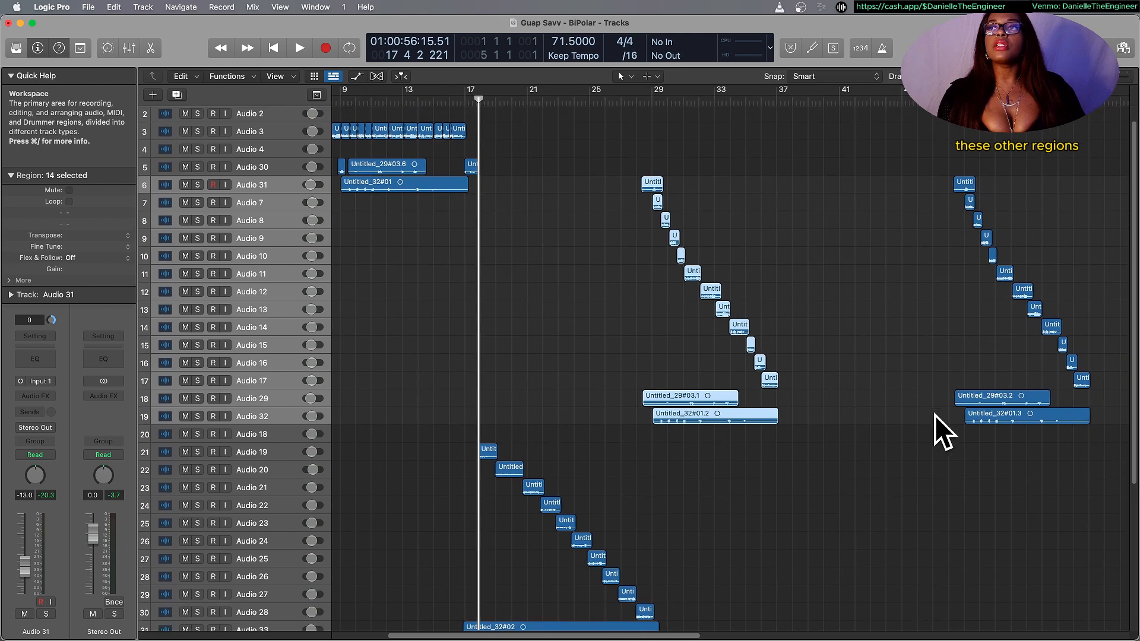
scroll(960, 421, "right", 1)
left_click(959, 420)
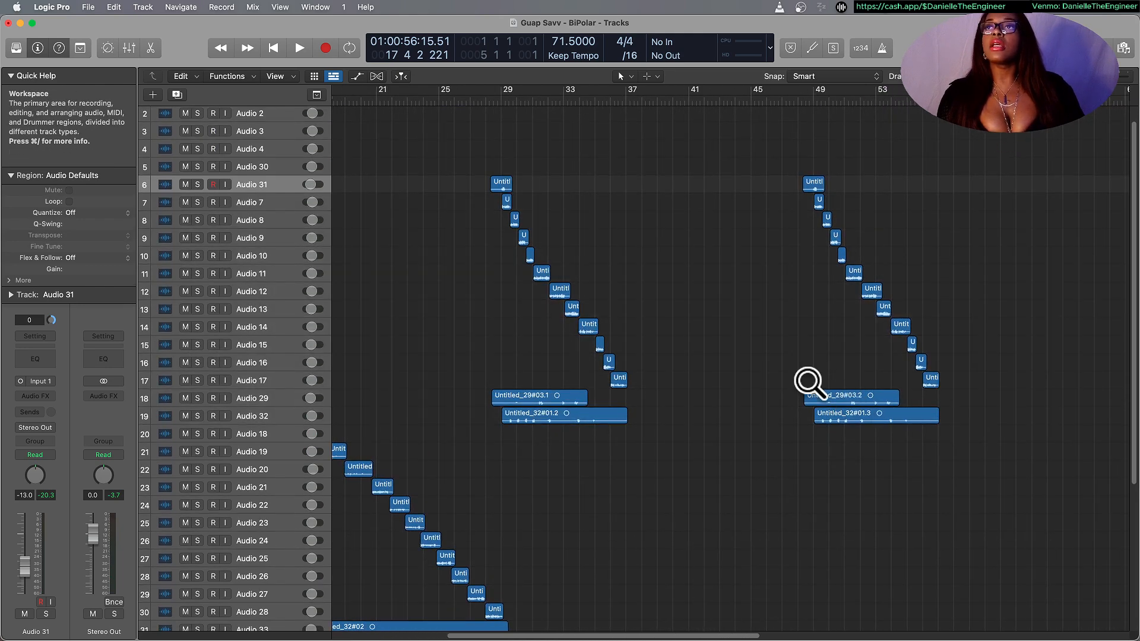
scroll(808, 380, "up", 5)
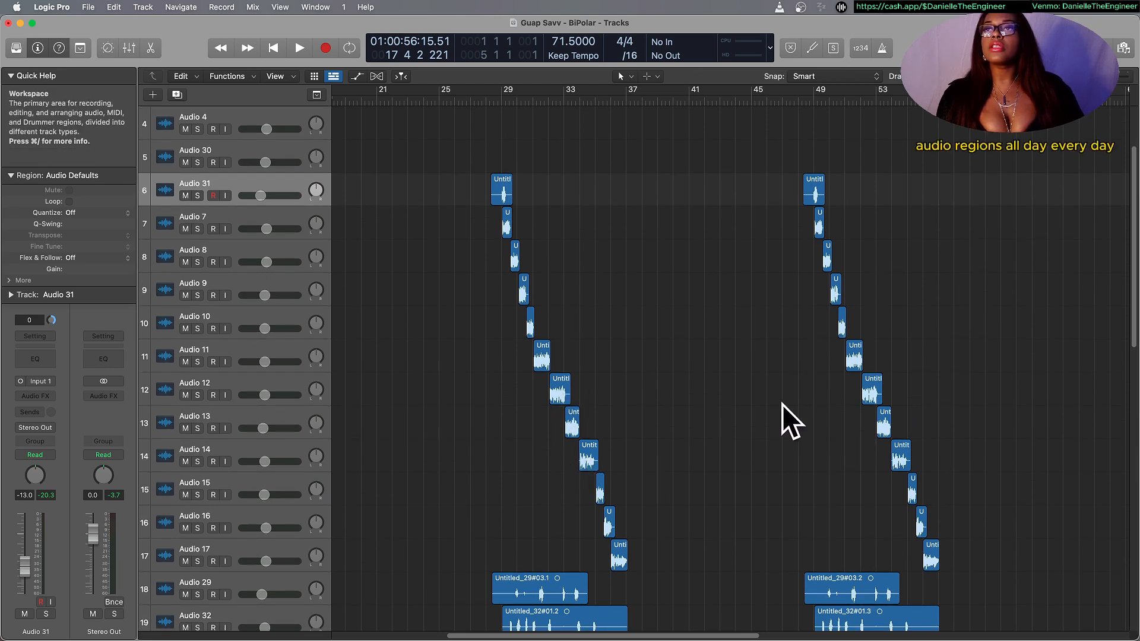
scroll(533, 177, "down", 1)
scroll(809, 236, "down", 1)
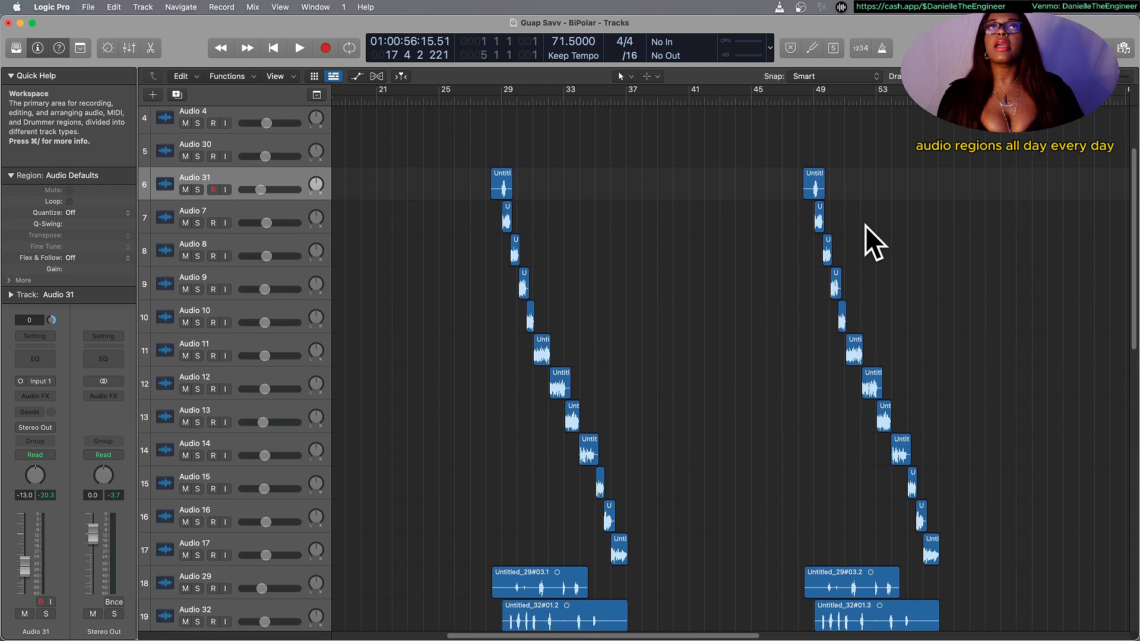
Copy the consolidated first-chorus regions on Audio 3, Audio 30 and Audio 31 to the second chorus at about bar 28.
left_click_drag(878, 224, 503, 294)
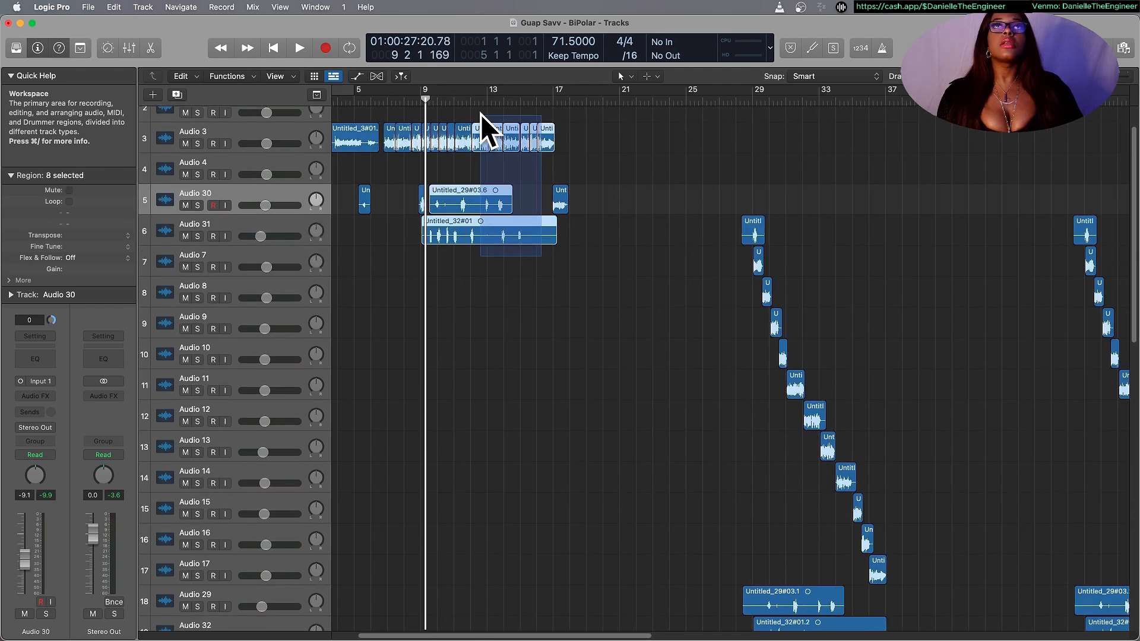
left_click_drag(480, 114, 815, 203)
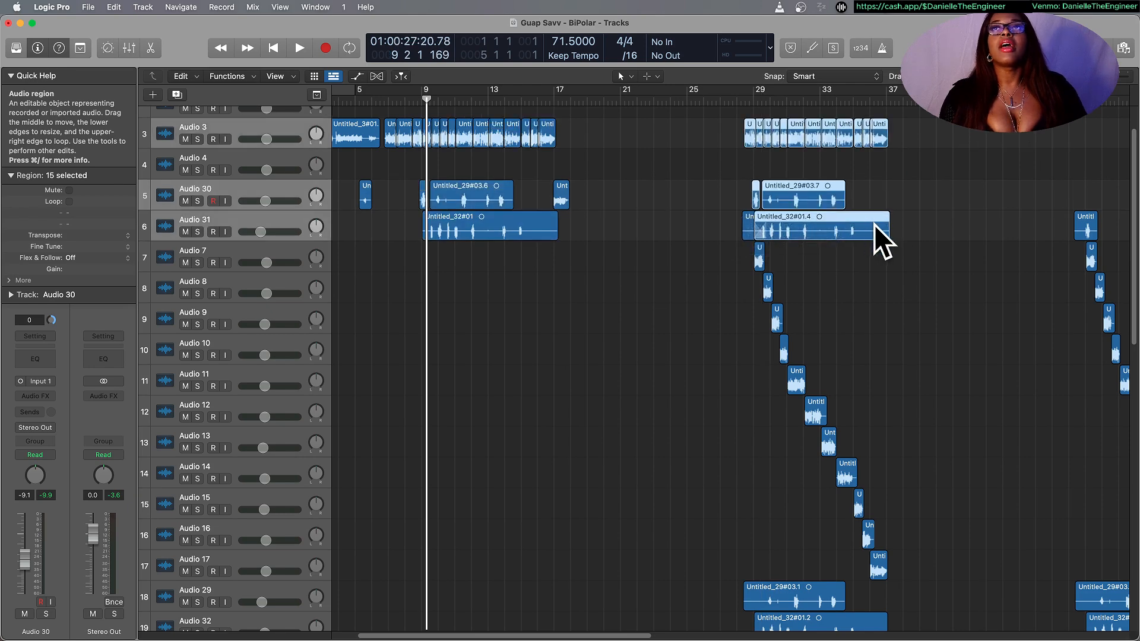
left_click(871, 261)
Compare the overlapping regions on Audio 31, try moving the short original region to about bar 33, and undo the move.
left_click(770, 231)
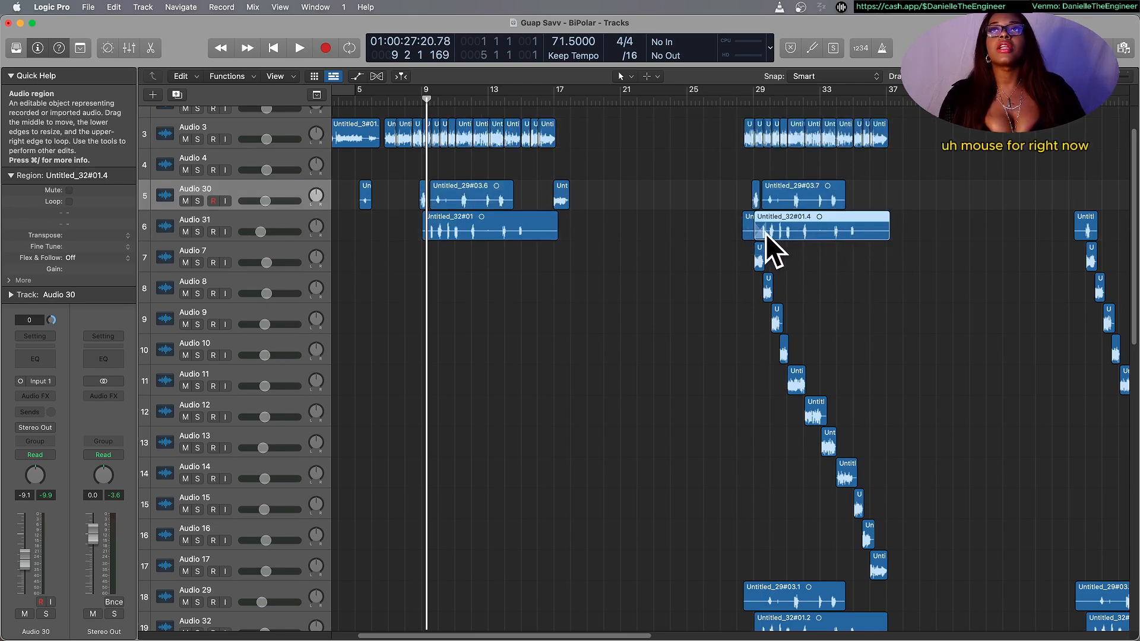
left_click(749, 232)
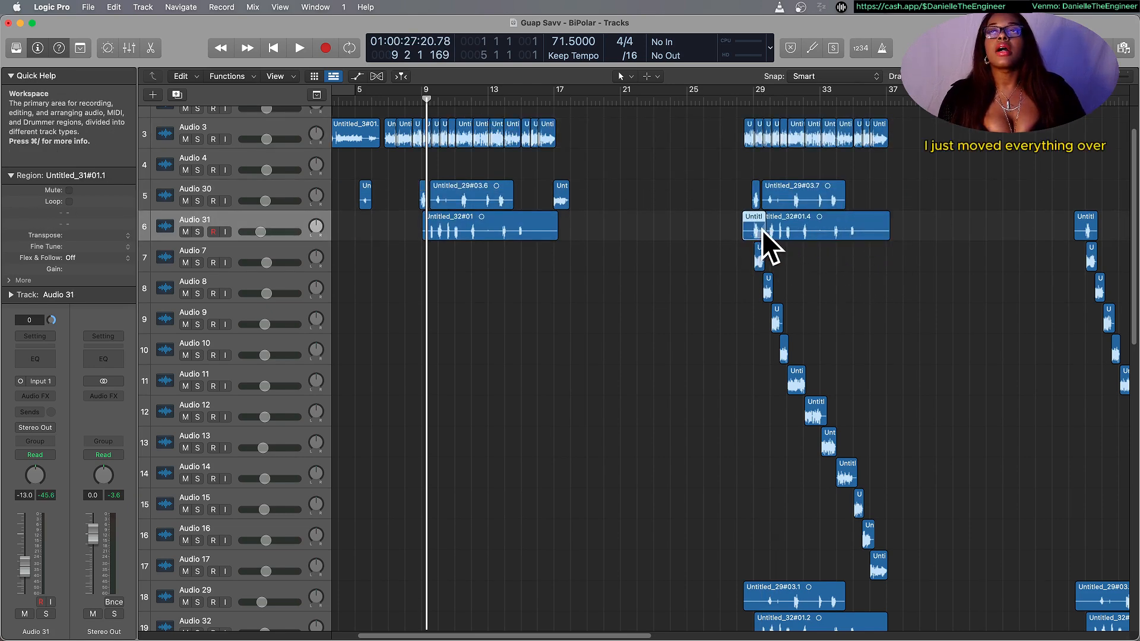
left_click(818, 274)
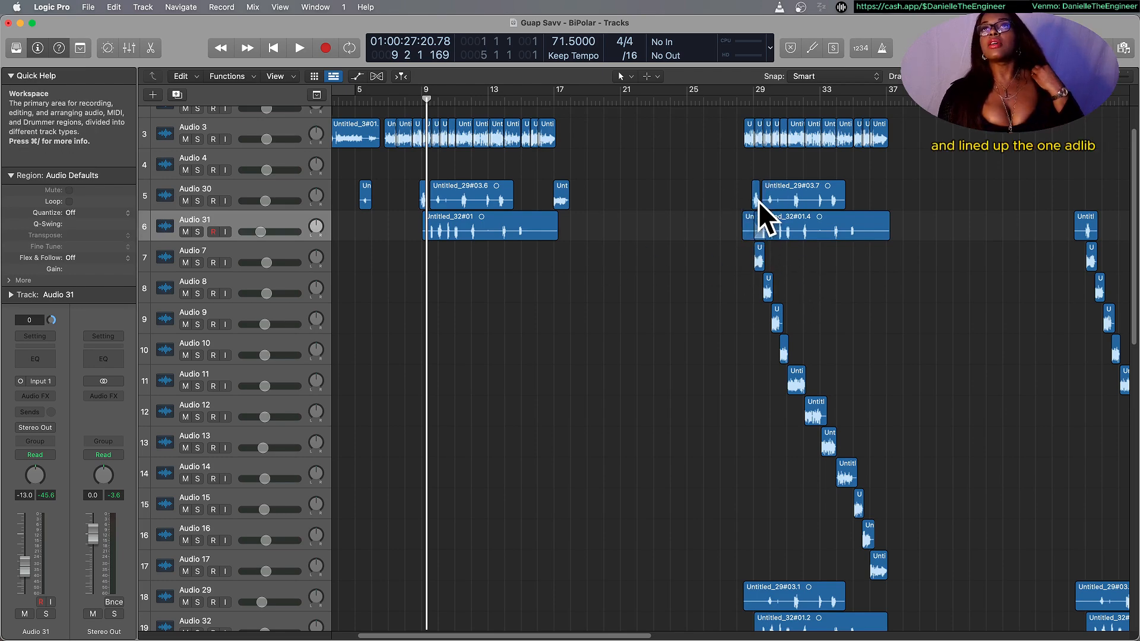
left_click_drag(751, 233, 834, 225)
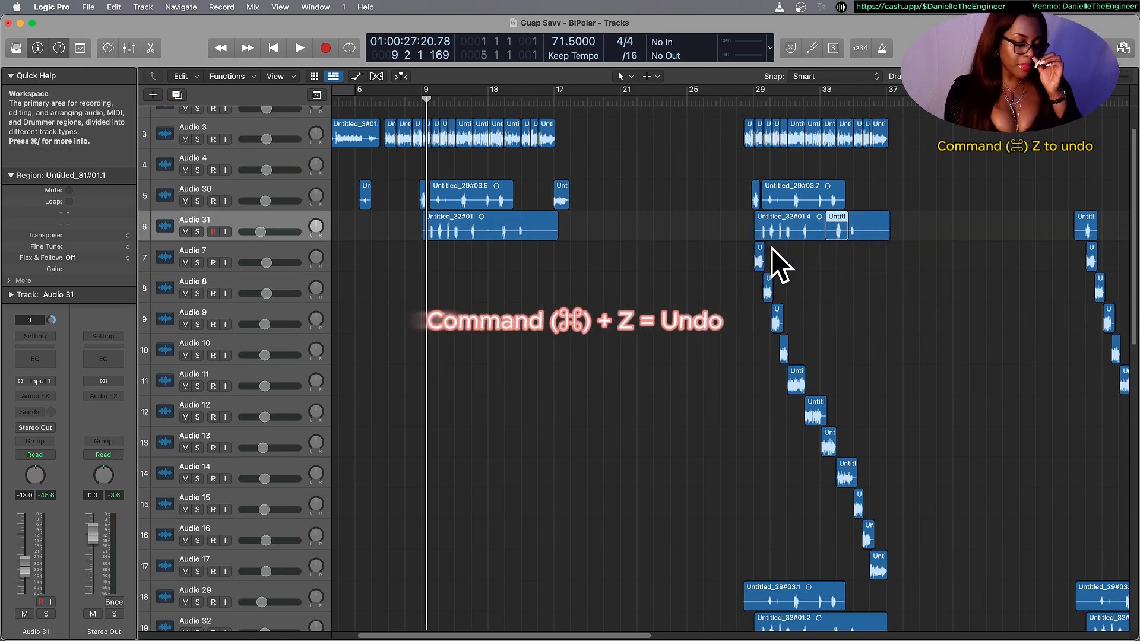
key("cmd+z")
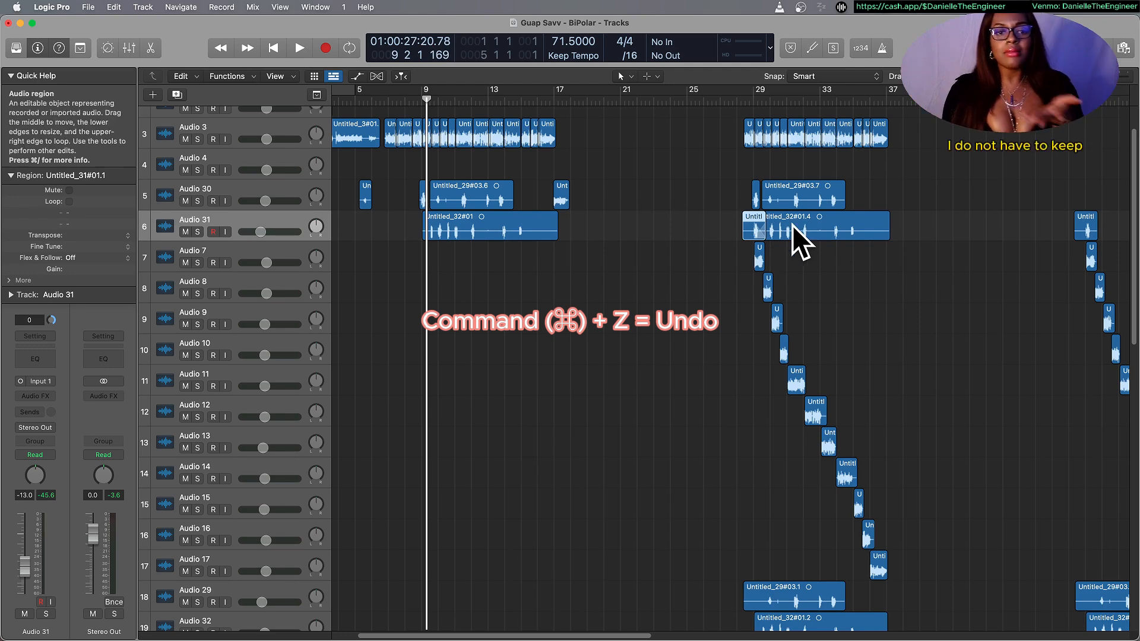
Move the long Untitled_32#02 region from Audio 11 straight up onto Audio 31, keeping its position in time.
scroll(862, 234, "right", 2)
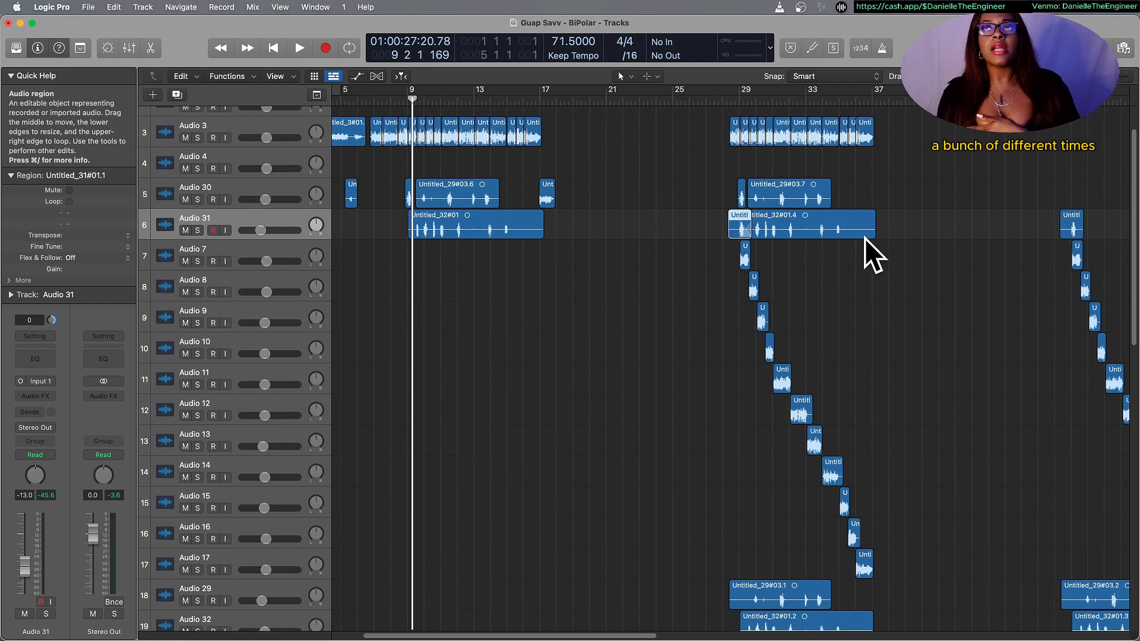
scroll(863, 237, "down", 1)
scroll(852, 243, "down", 1)
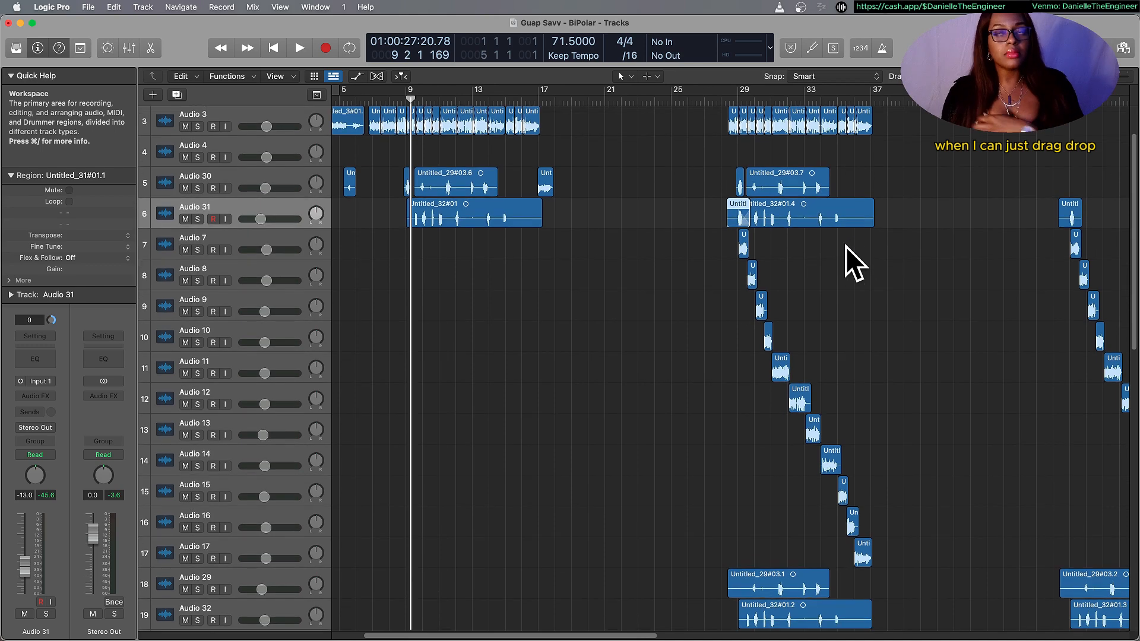
scroll(847, 245, "right", 1)
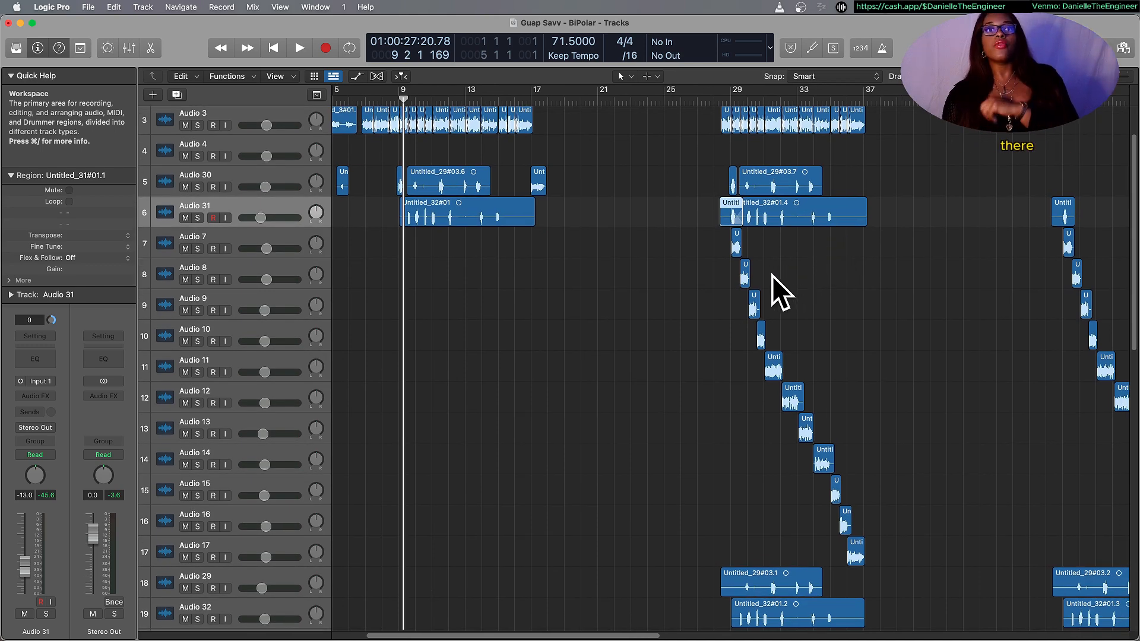
left_click_drag(428, 357, 429, 233)
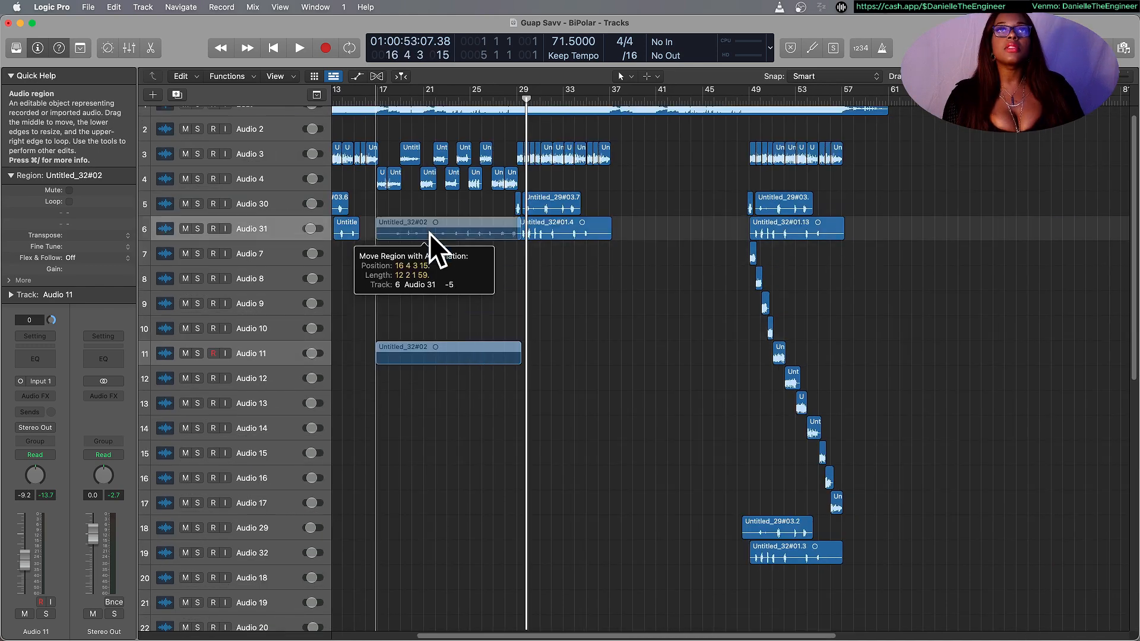
Delete the redundant original chorus regions around bar 48 on Audio 7 through Audio 17, Audio 29 and Audio 32.
scroll(783, 421, "right", 5)
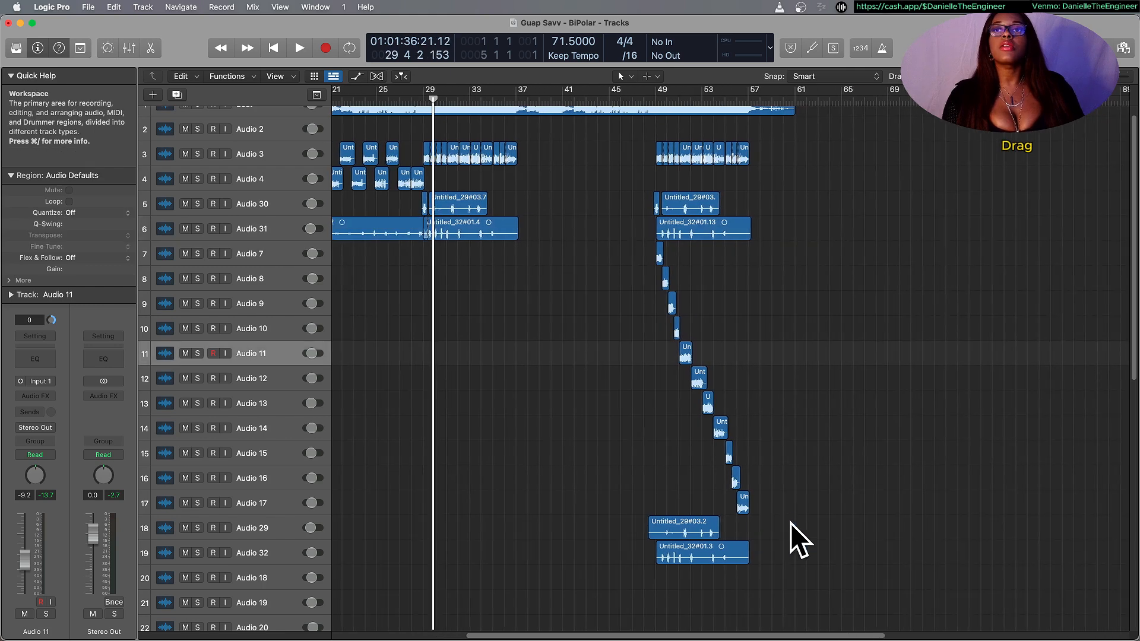
left_click_drag(784, 509, 619, 255)
key("Delete")
left_click(700, 521)
left_click_drag(700, 518, 738, 357)
Delete all unused tracks from the session.
scroll(640, 332, "down", 10)
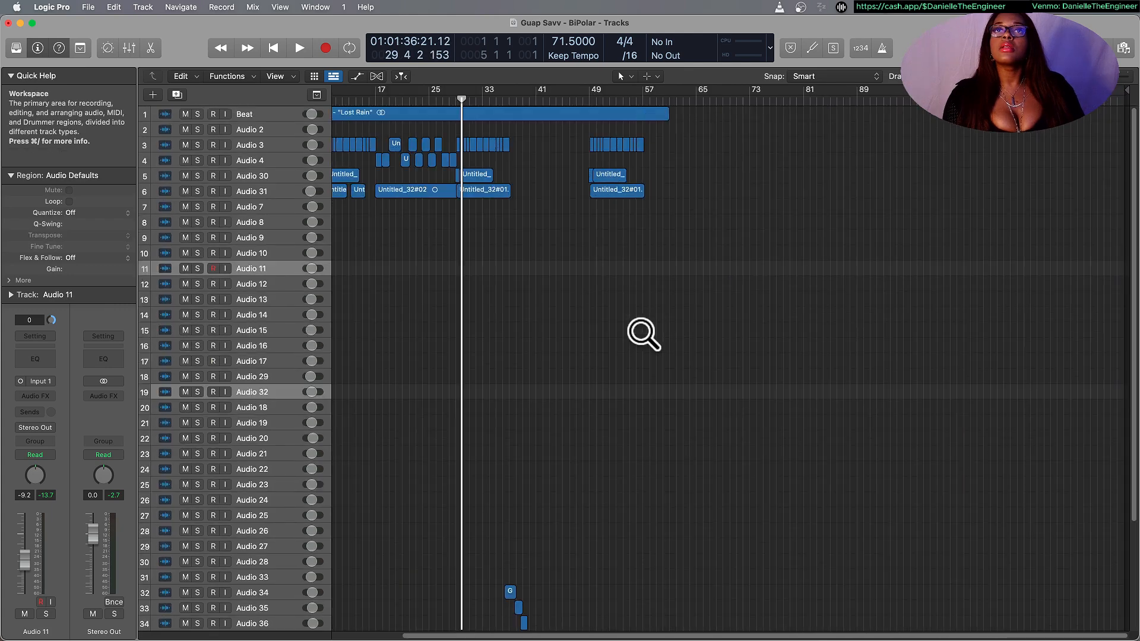
scroll(705, 355, "down", 2)
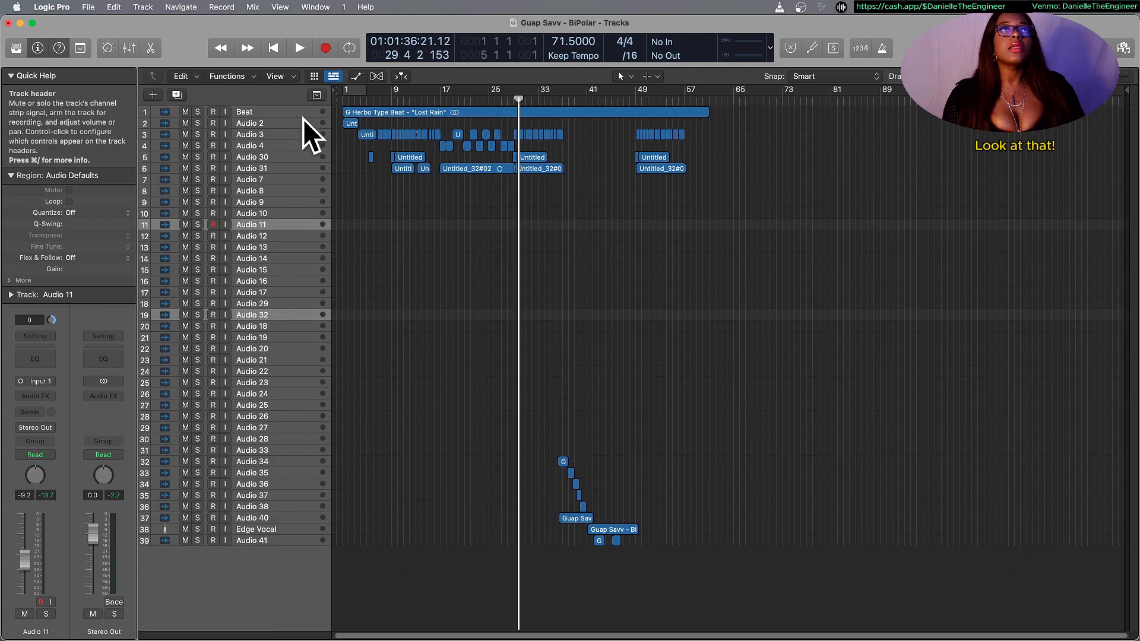
left_click(283, 169)
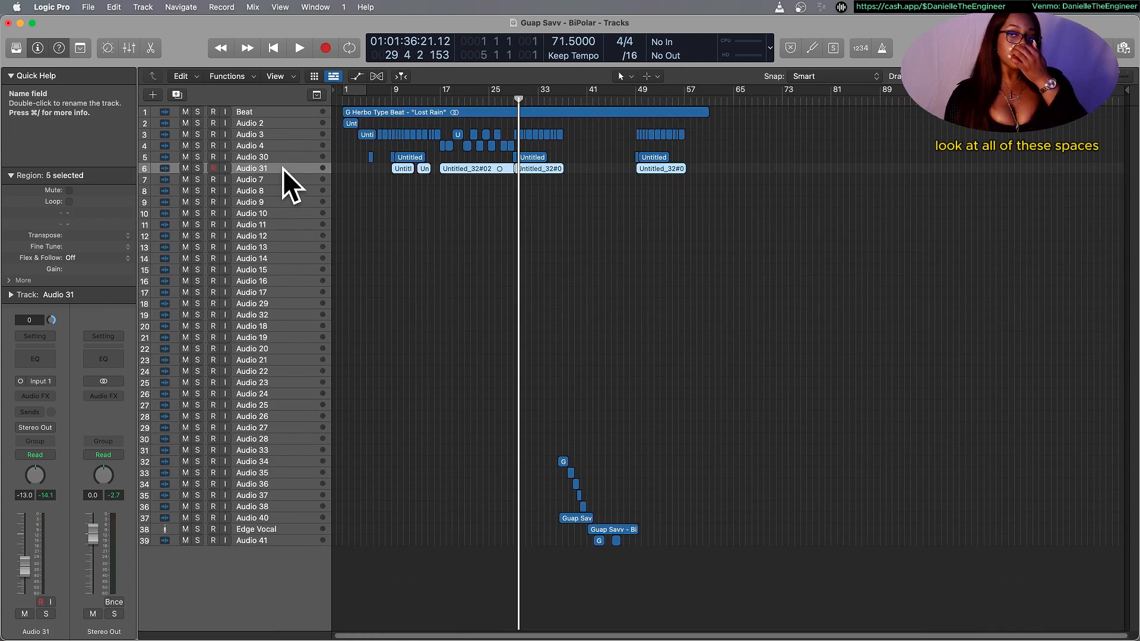
right_click(282, 168)
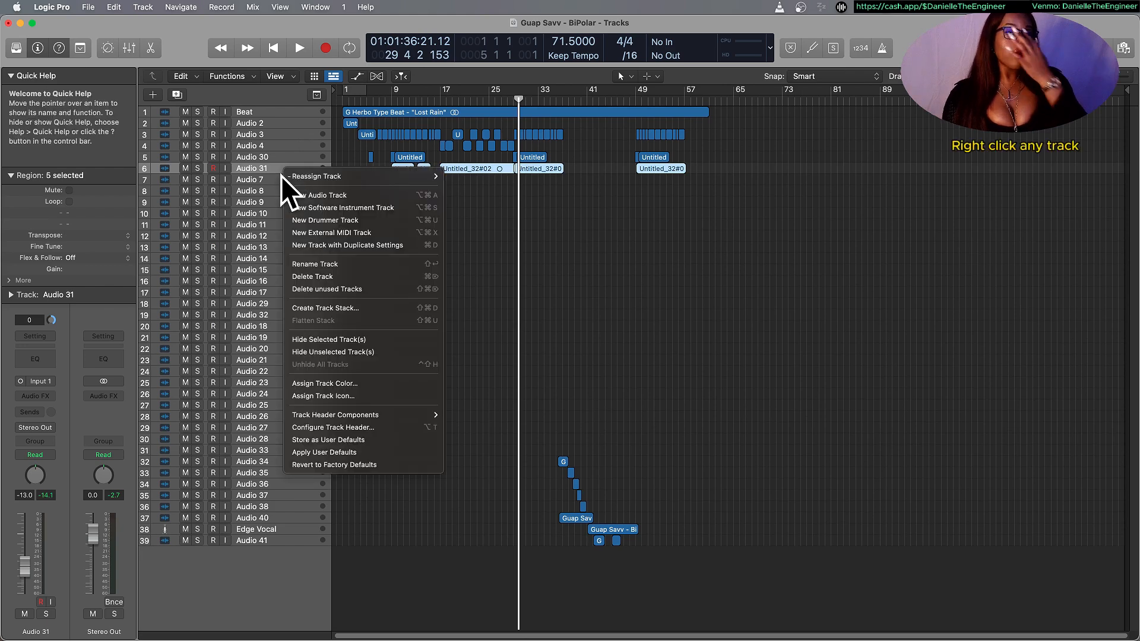
left_click(347, 283)
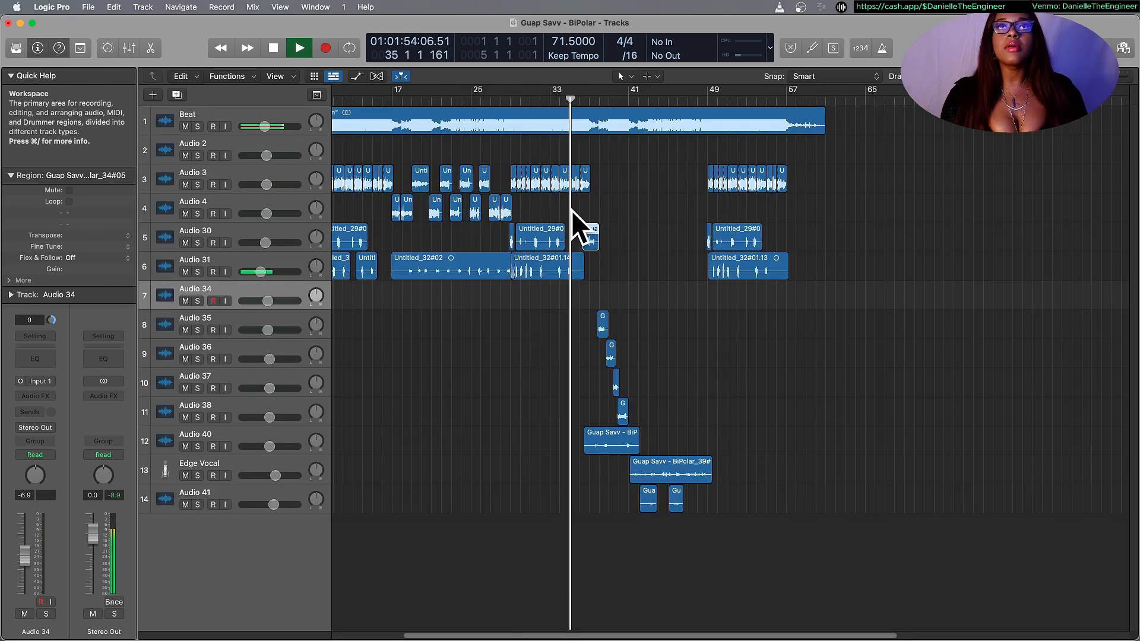
Move the regions of Audio 34 through Audio 41 and Edge Vocal up onto Audio 3, Audio 4, Audio 30 and Audio 31, keeping their timing.
left_click_drag(571, 210, 594, 215)
left_click_drag(614, 323, 633, 227)
left_click_drag(628, 350, 638, 208)
left_click_drag(636, 379, 635, 233)
left_click_drag(649, 414, 650, 209)
left_click_drag(658, 451, 656, 267)
left_click_drag(701, 470, 712, 512)
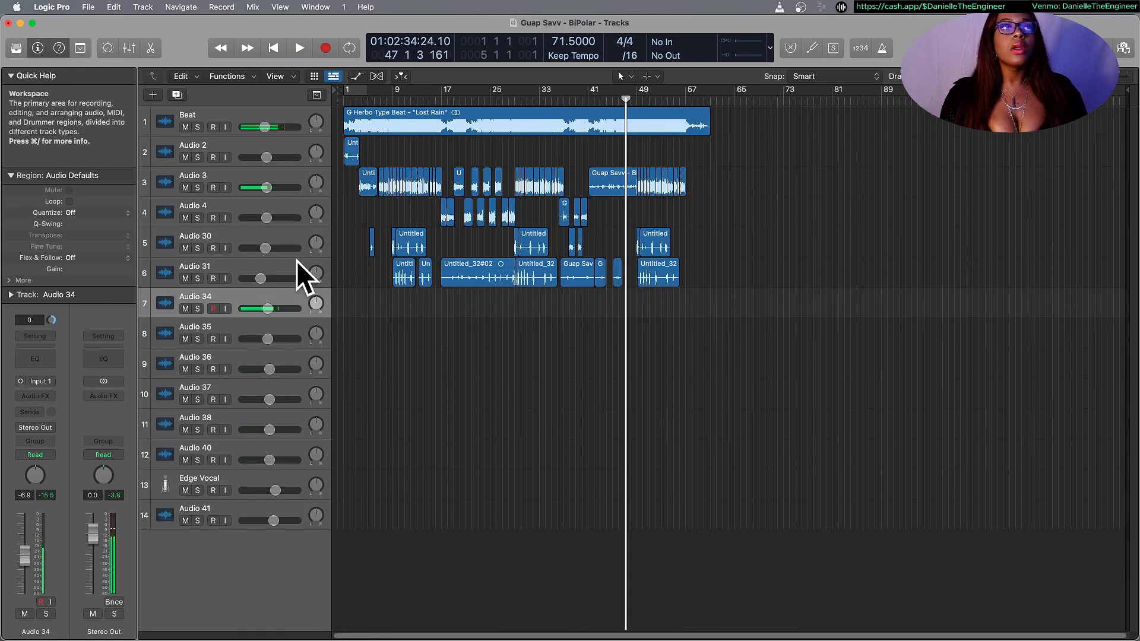
Delete the emptied, unused tracks below Audio 31.
left_click(294, 269)
right_click(296, 269)
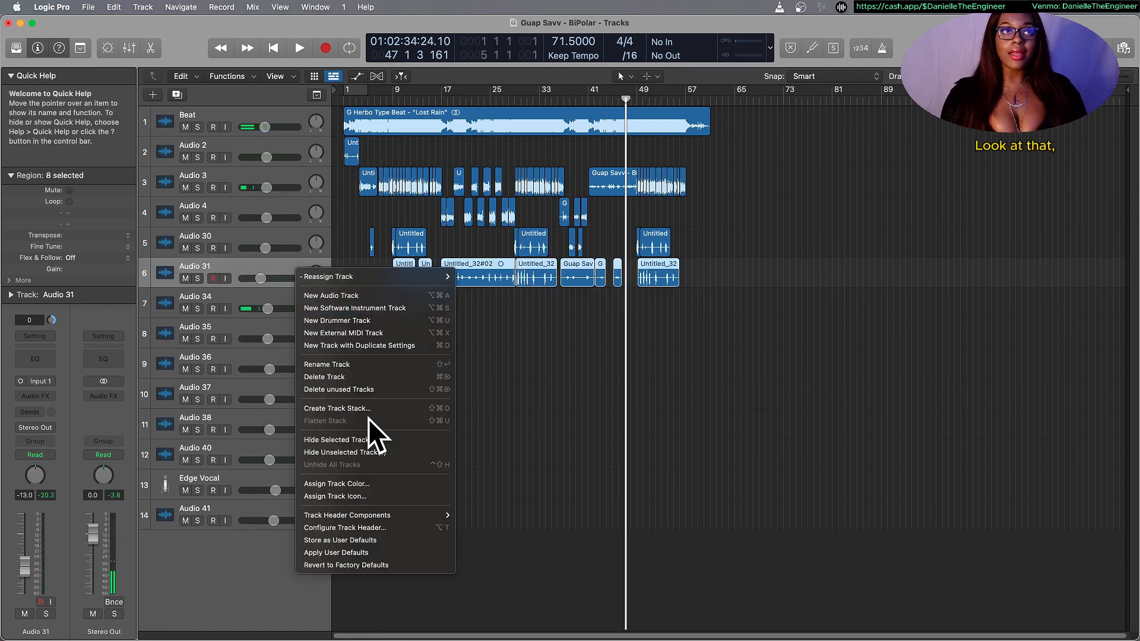
left_click(362, 394)
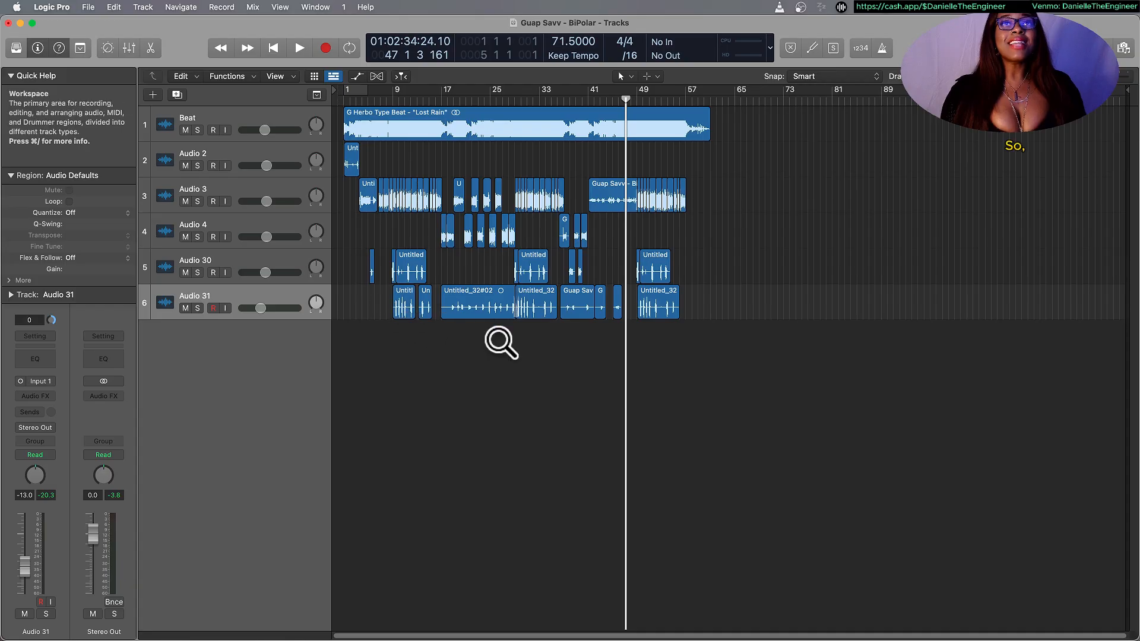
Review the consolidated vocal tracks from the last chorus back to the start, examining the region joins and crossfades on Audio 3.
scroll(502, 339, "up", 2)
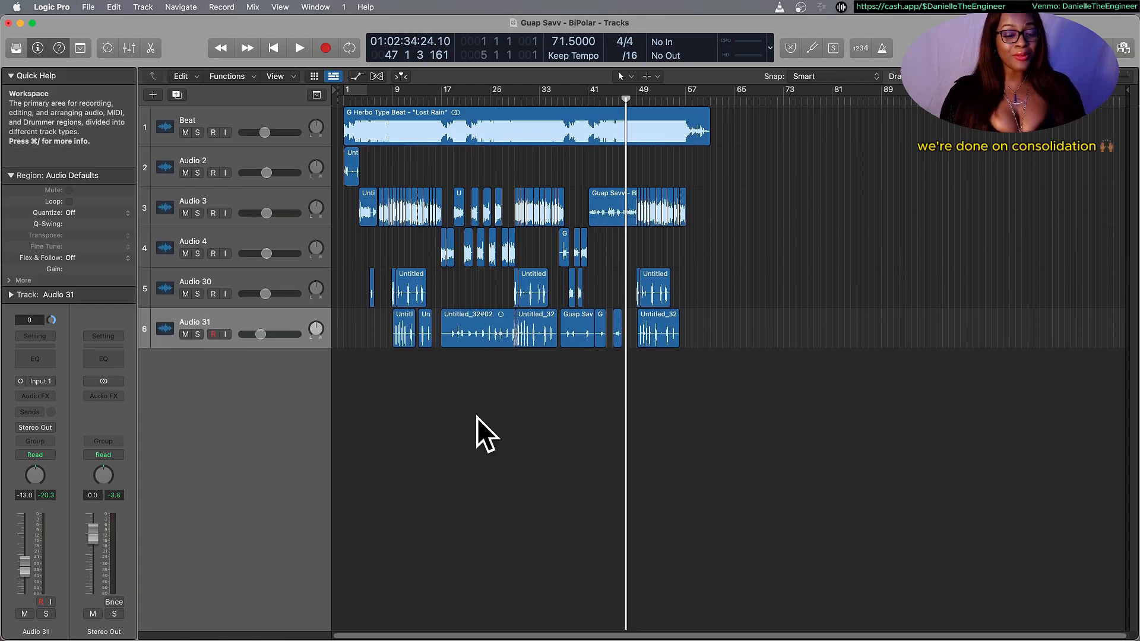
key("super+Right")
scroll(677, 247, "up", 5)
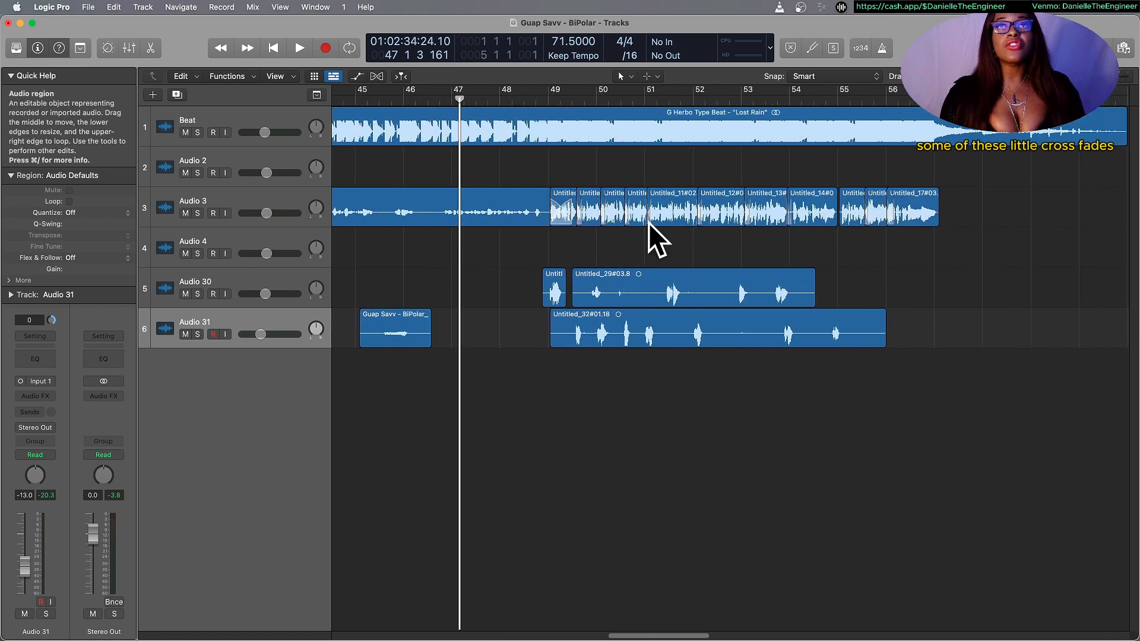
scroll(561, 221, "left", 15)
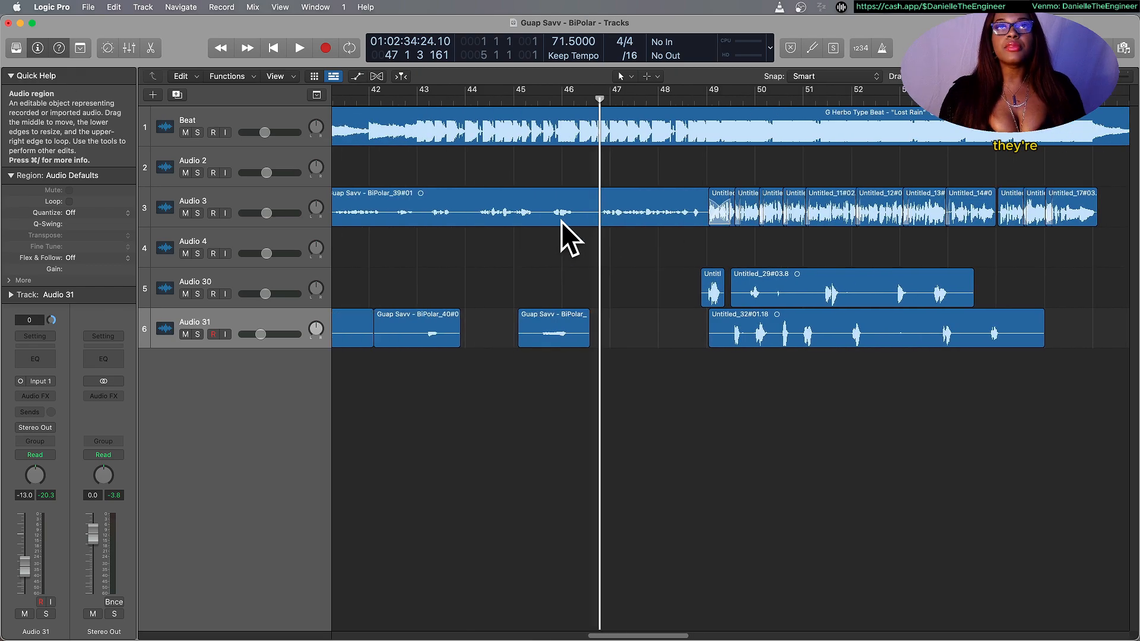
scroll(584, 218, "left", 2)
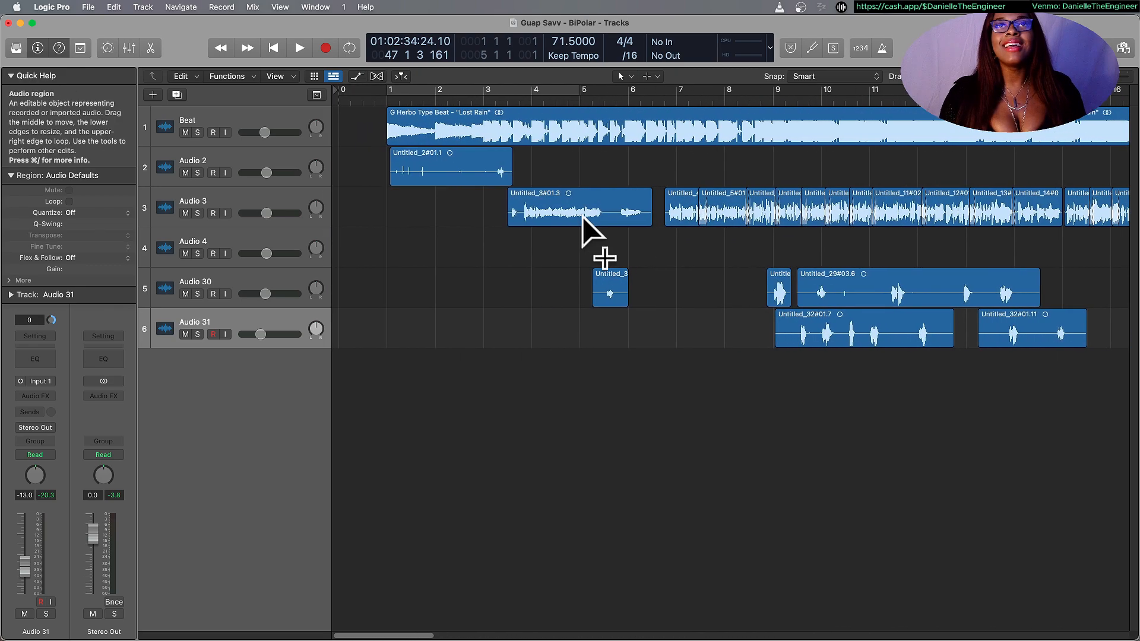
scroll(582, 216, "left", 2)
scroll(582, 217, "left", 1)
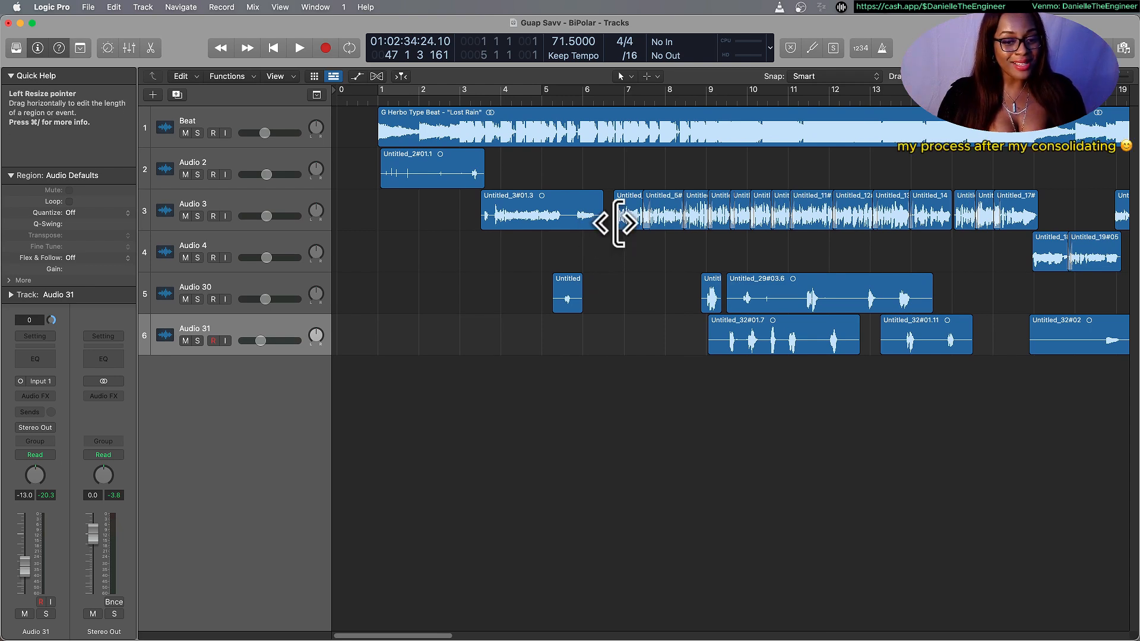
scroll(603, 222, "down", 5)
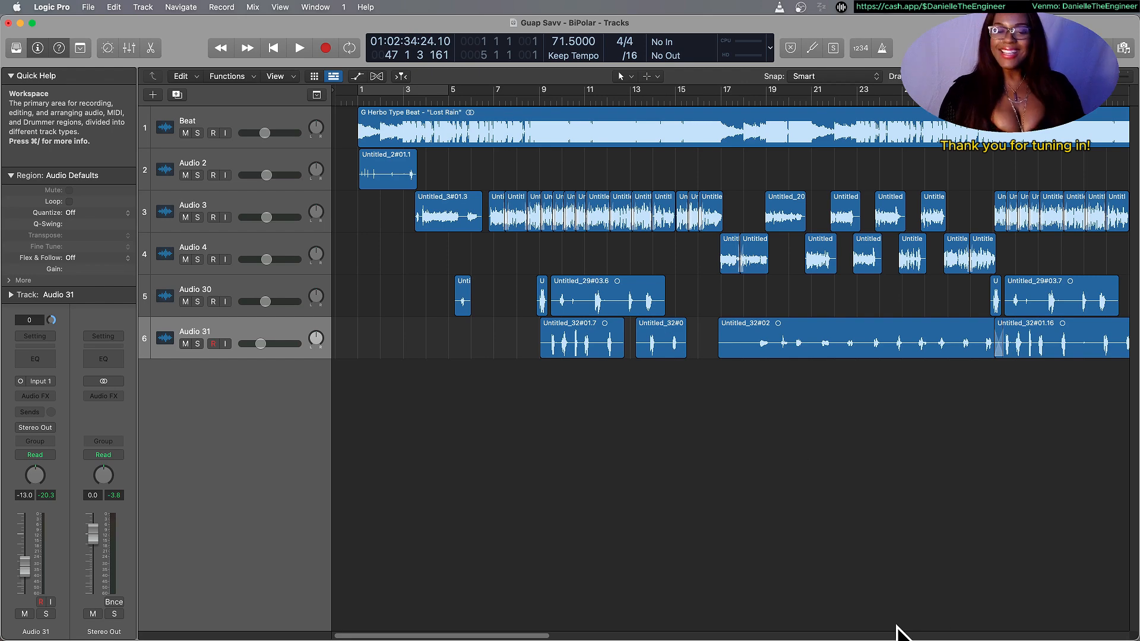
mouse_move(853, 617)
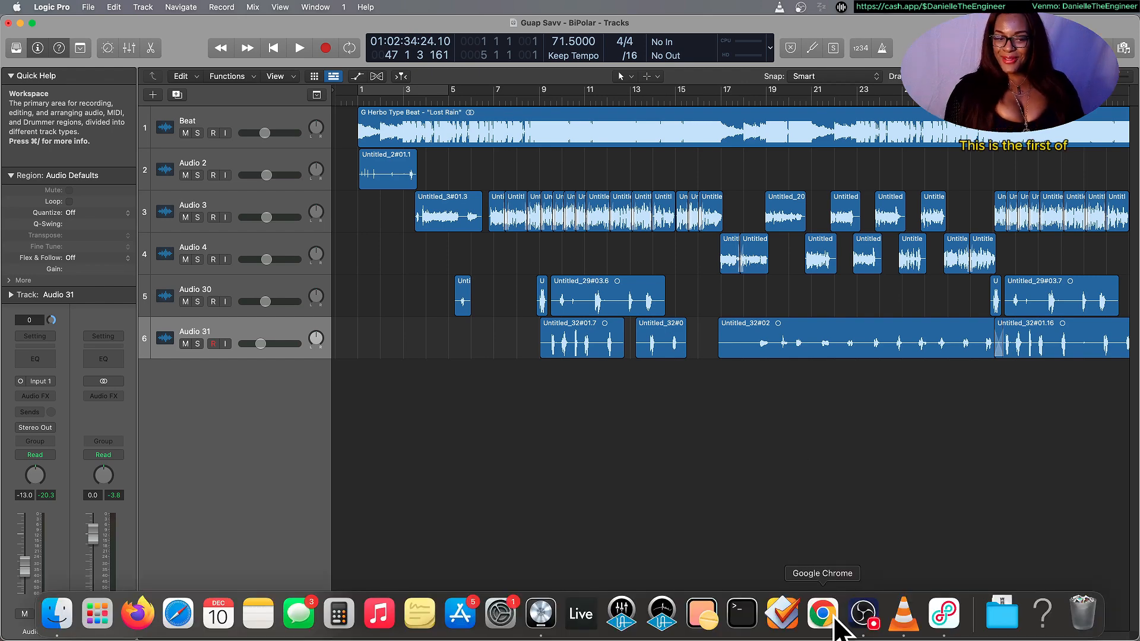